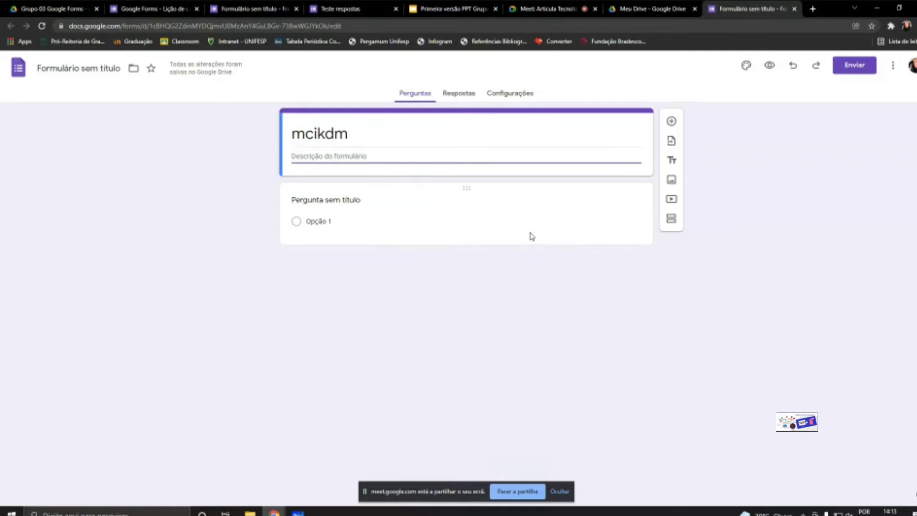
- Title the untitled question "questao 1" and extend its multiple-choice answers with Opção 2 and Opção 3
left_click(319, 220)
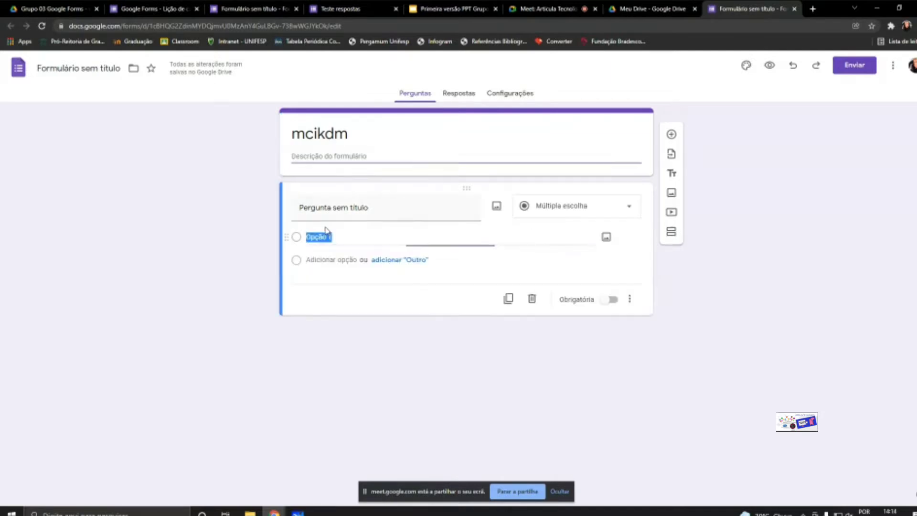
left_click(388, 205)
type("questao 1")
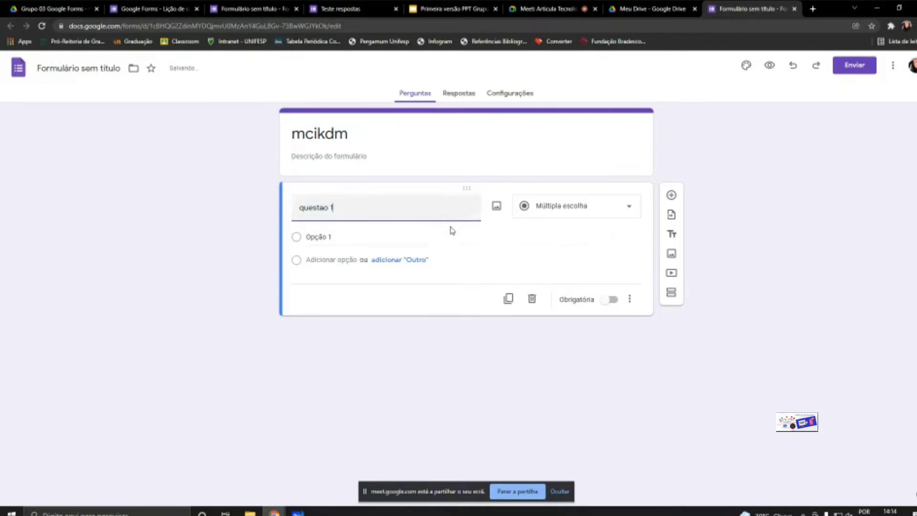
left_click(348, 241)
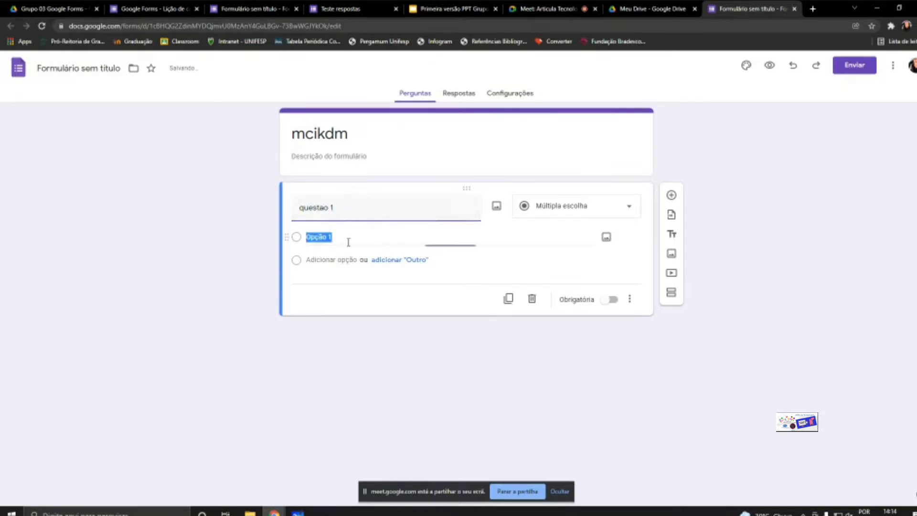
left_click(345, 260)
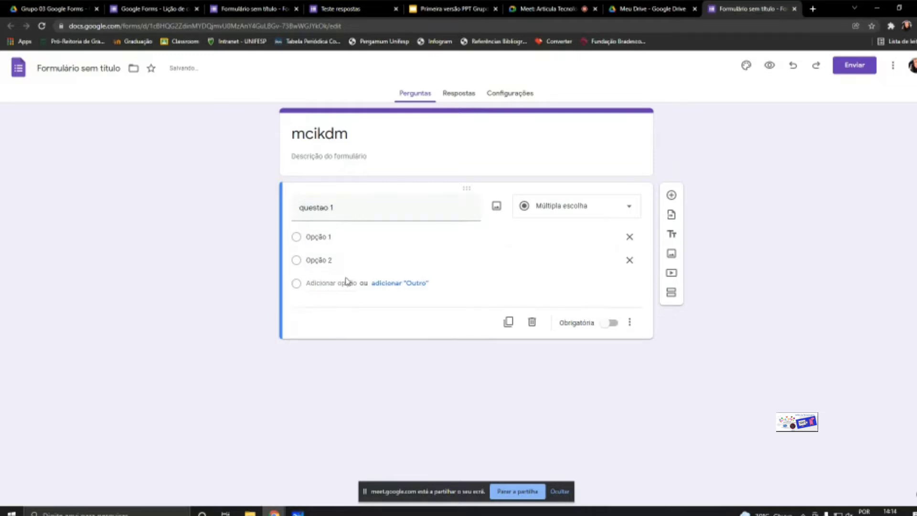
left_click(348, 282)
- Open the question type choices for "questao 1" and enlarge the browser page to 150%
left_click(618, 210)
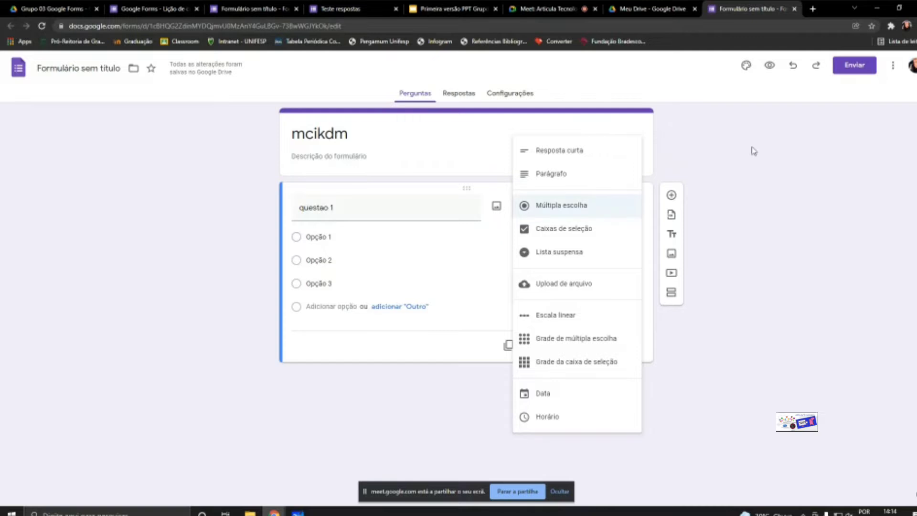
left_click(914, 26)
left_click(893, 116)
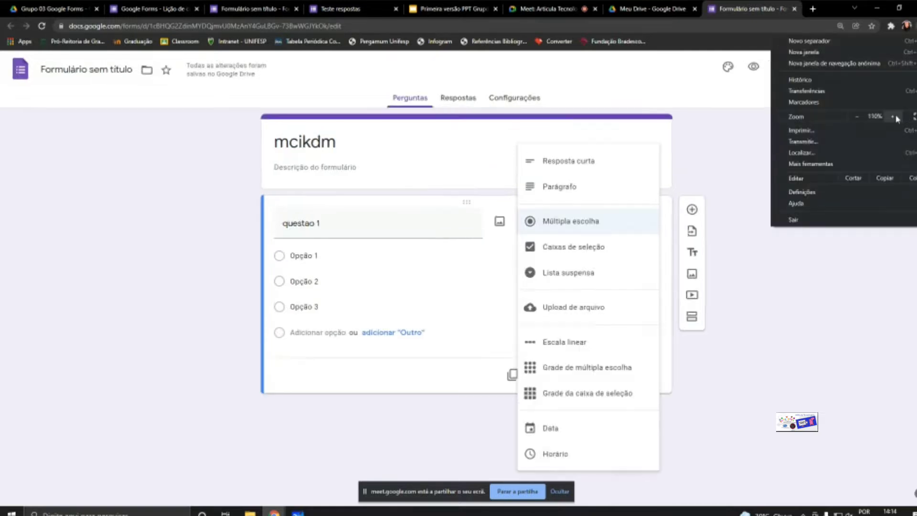
left_click(893, 116)
left_click(893, 116)
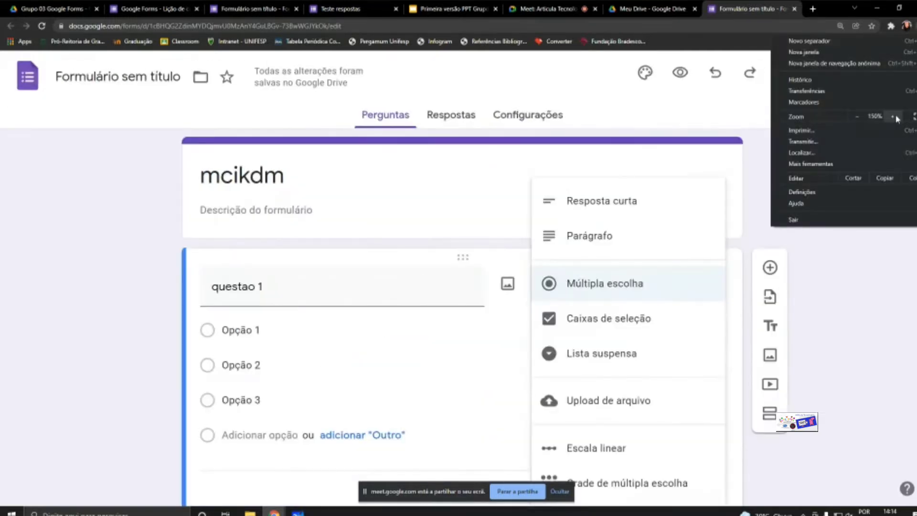
left_click(887, 289)
- Review the available question types, change "questao 1" to Caixas de seleção and inspect its checkbox options
scroll(810, 281, "down", 1)
left_click(652, 230)
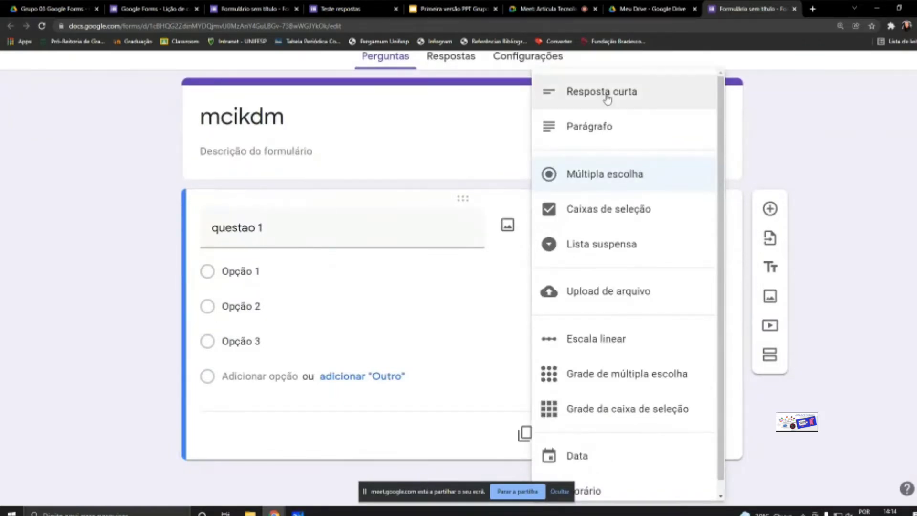
scroll(620, 204, "down", 1)
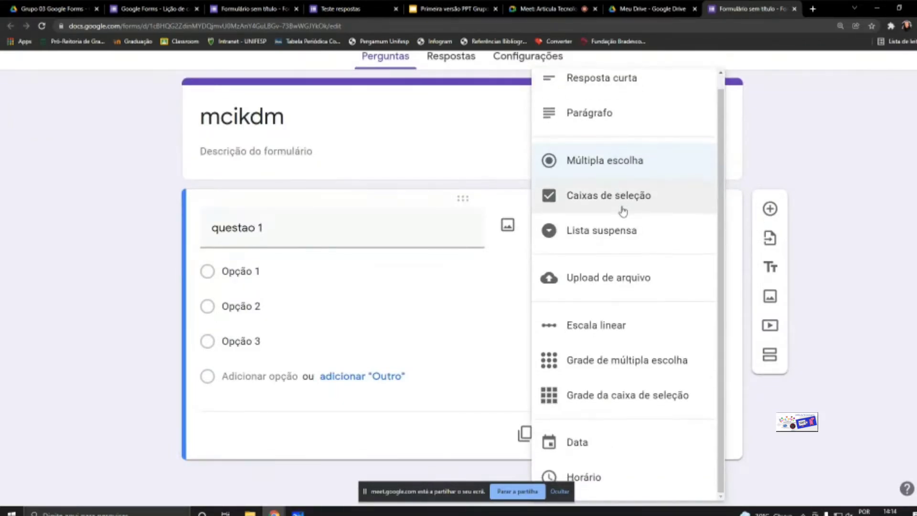
scroll(603, 172, "up", 1)
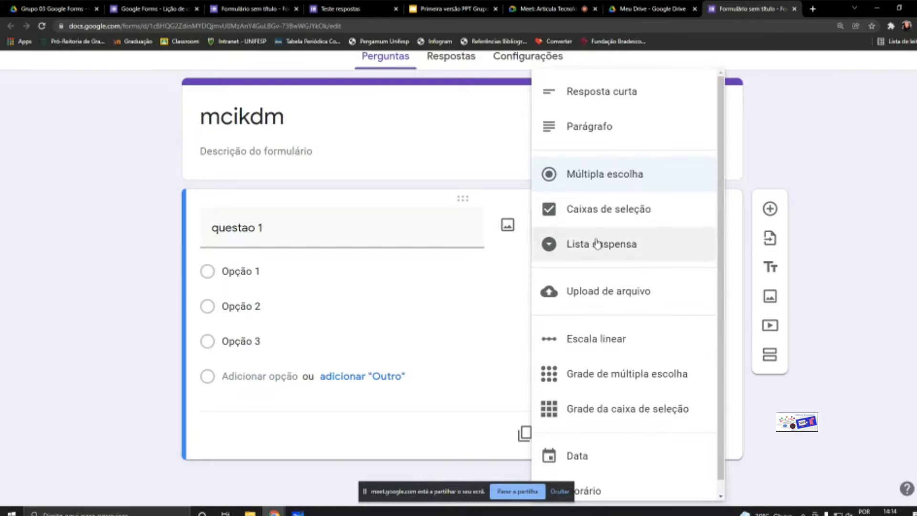
left_click(608, 212)
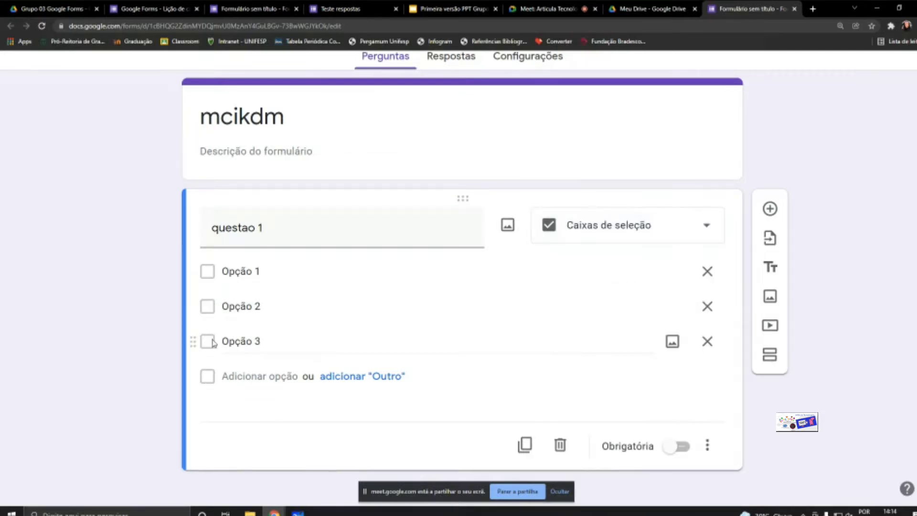
left_click(245, 342)
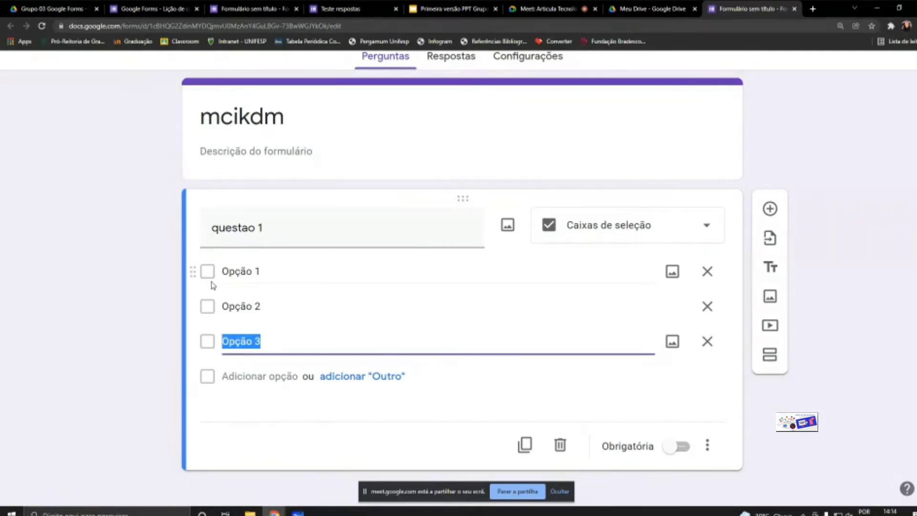
left_click(241, 271)
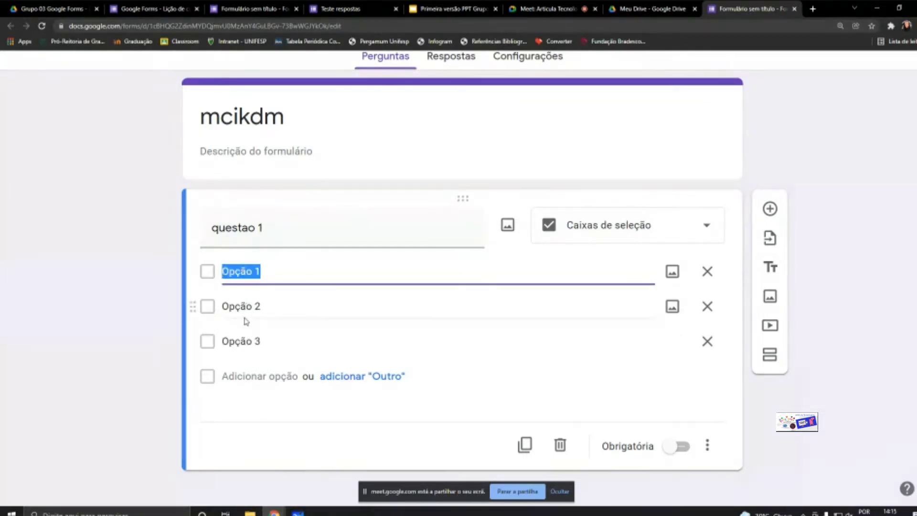
- Change the type of "questao 1" to Lista suspensa and inspect its numbered options
left_click(611, 229)
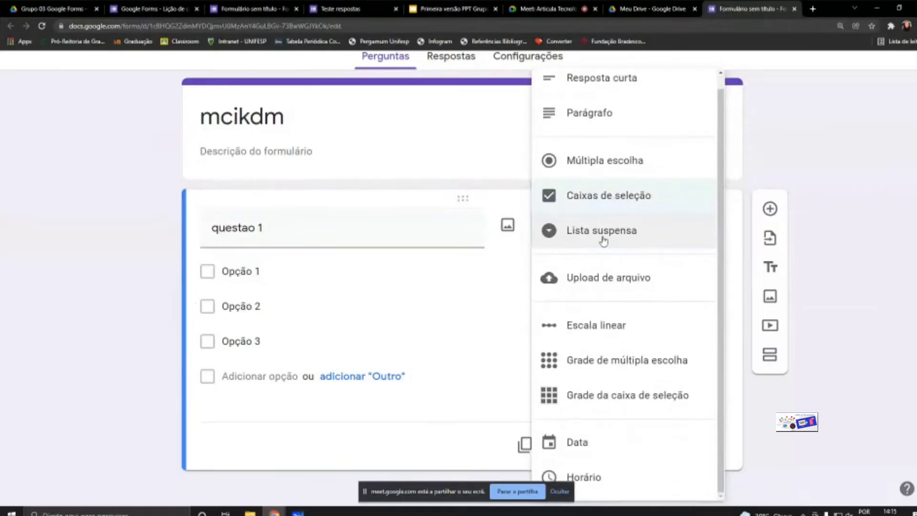
left_click(595, 236)
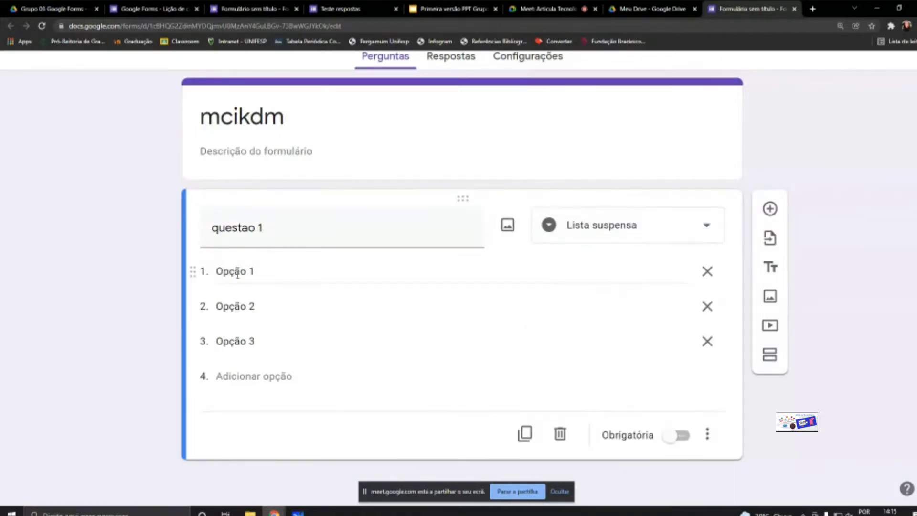
left_click(268, 273)
left_click(268, 272)
- Try the Escala linear type for "questao 1" and set the question to Grade de múltipla escolha
left_click(658, 232)
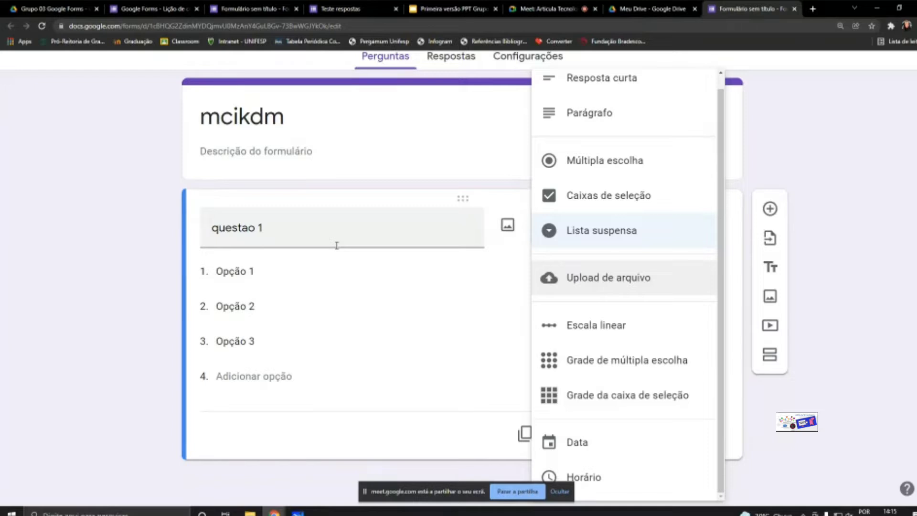
left_click(667, 329)
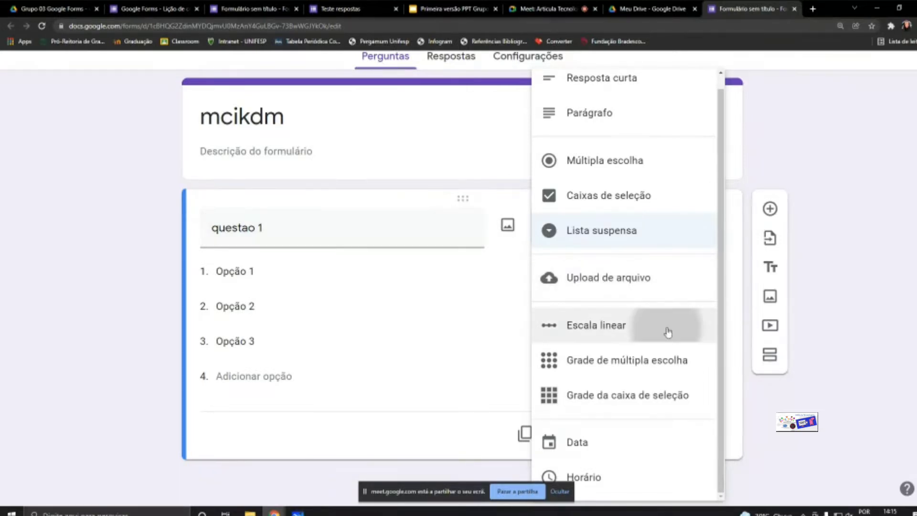
left_click(667, 246)
left_click(621, 358)
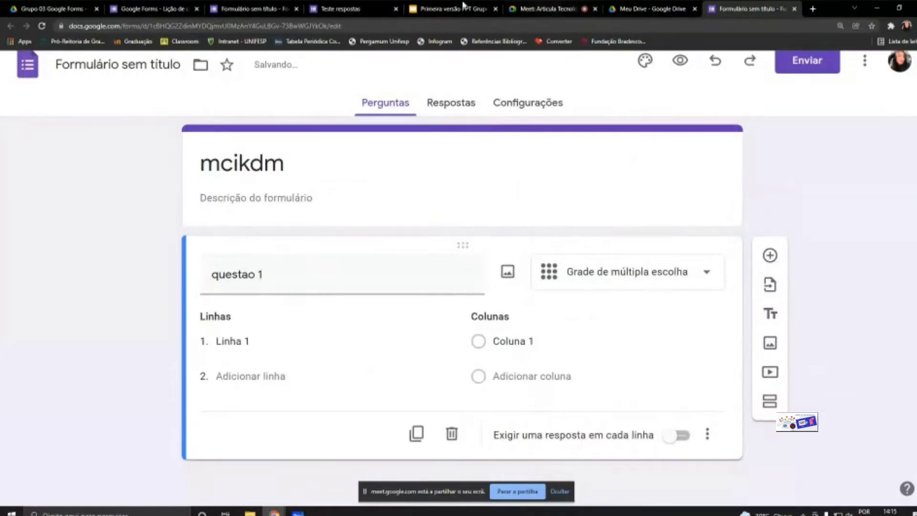
- Switch to the editor of the existing "Teste respostas" form and look over its questions and response summary
left_click(336, 9)
left_click(271, 6)
scroll(352, 321, "up", 2)
scroll(292, 347, "down", 3)
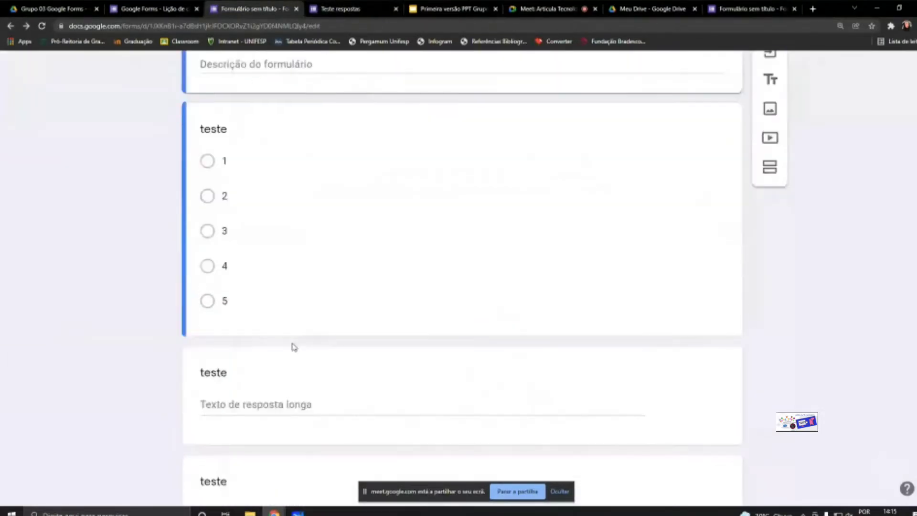
scroll(343, 180, "up", 3)
left_click(433, 119)
scroll(358, 321, "down", 8)
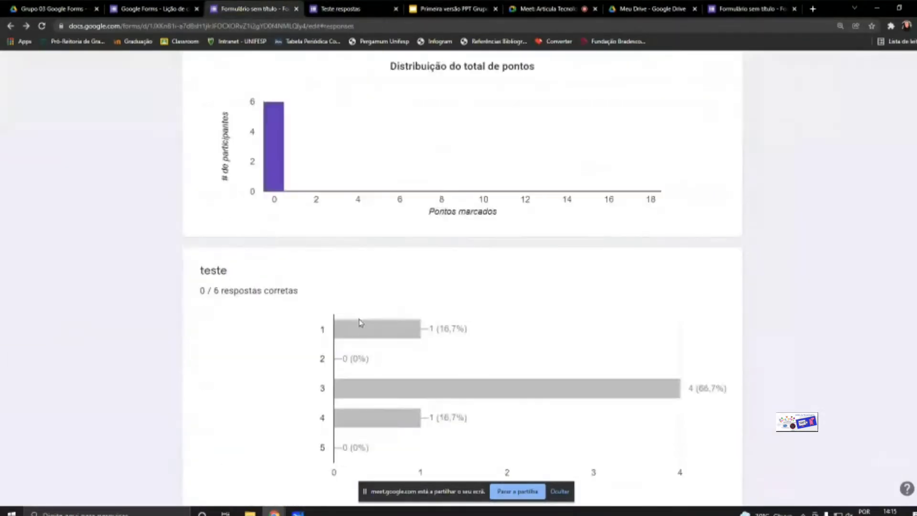
scroll(365, 309, "up", 6)
scroll(375, 285, "up", 3)
- Return to the form's questions and open the last one, the multiple-choice grid, to view its rows and columns
left_click(374, 115)
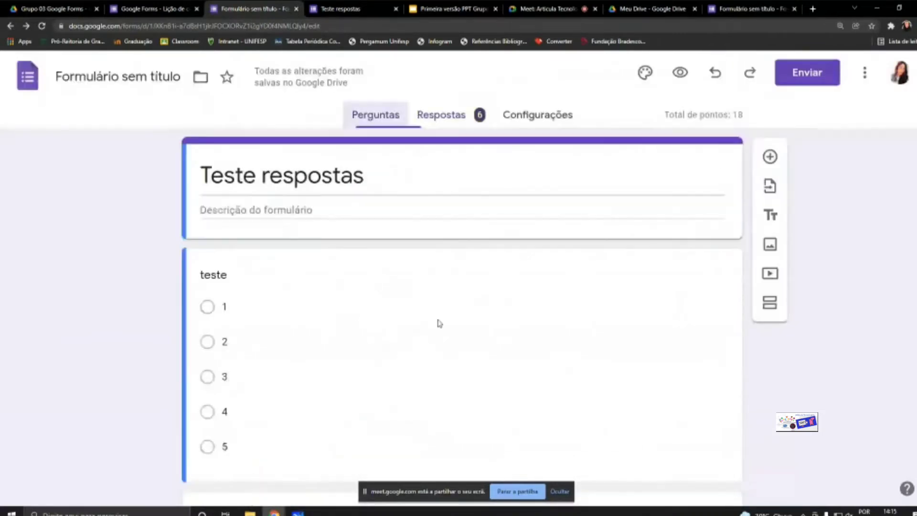
scroll(406, 334, "down", 15)
scroll(374, 367, "down", 3)
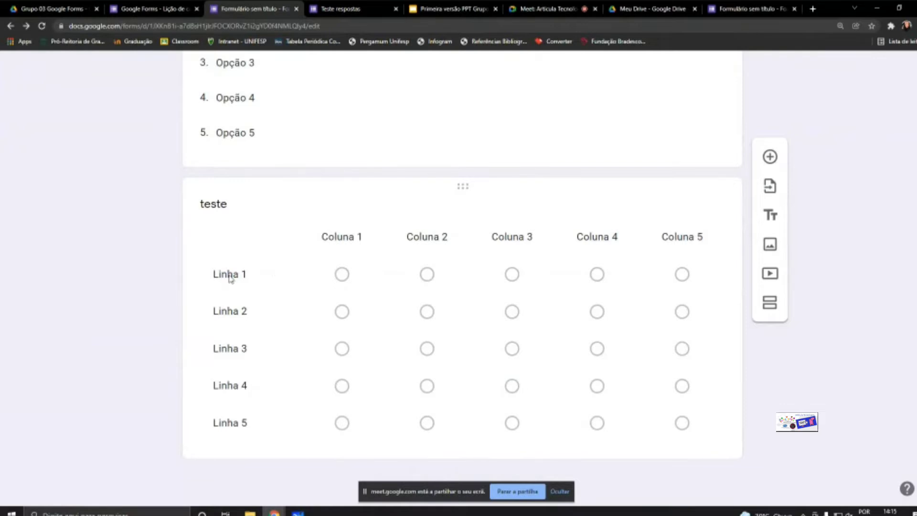
left_click(352, 201)
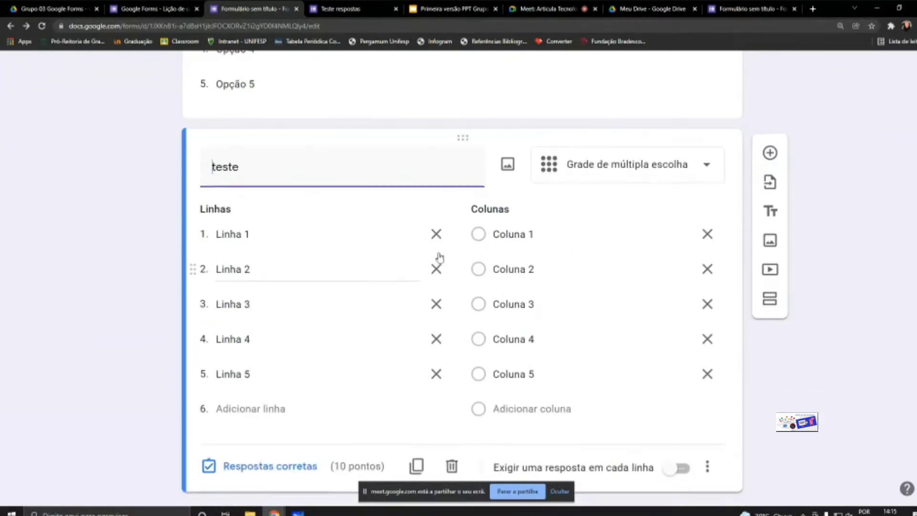
- Reload the "Teste respostas" form and view how the grid question at its end is laid out
left_click(287, 26)
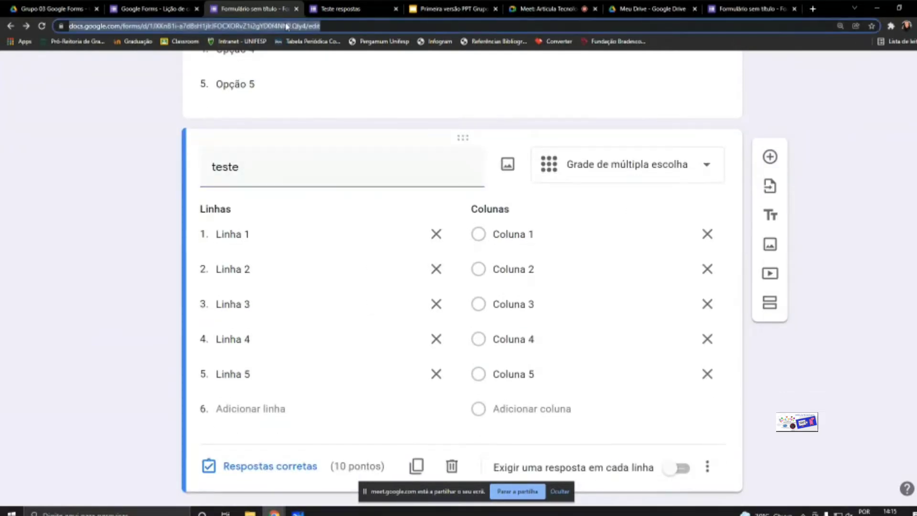
key("Return")
scroll(325, 324, "down", 15)
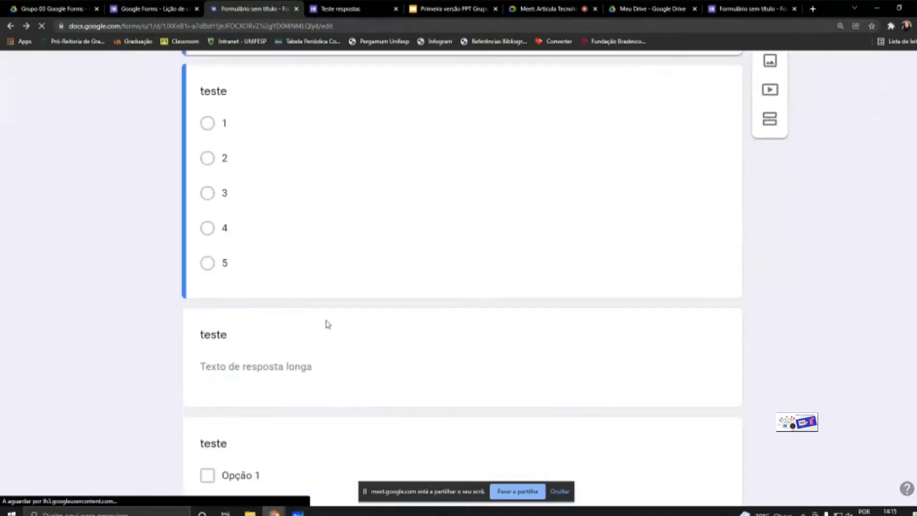
scroll(328, 325, "down", 1)
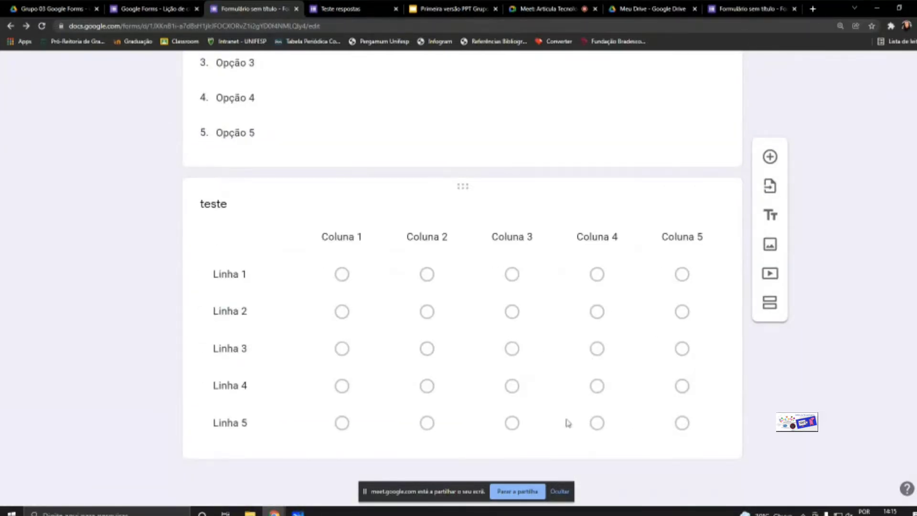
- Open the form's responses and examine the summary's score statistics and total points distribution
scroll(493, 369, "up", 15)
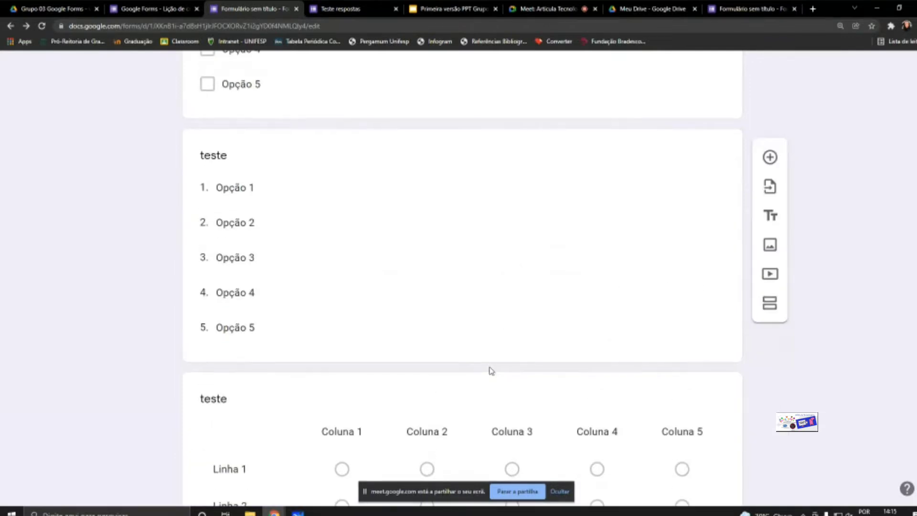
scroll(496, 371, "up", 2)
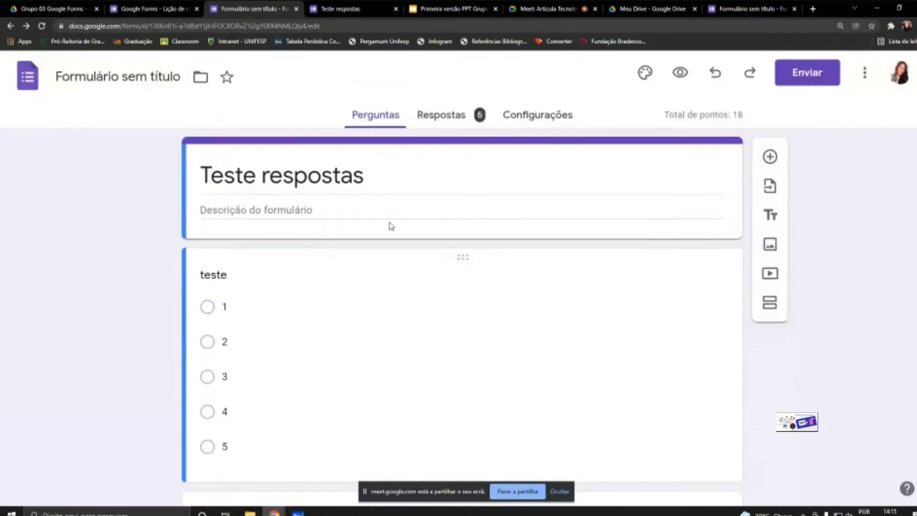
left_click(426, 117)
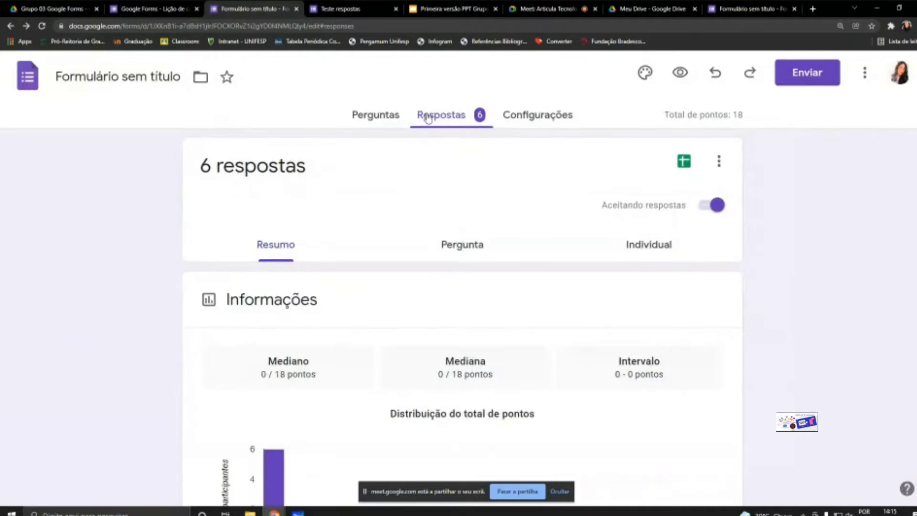
scroll(440, 128, "down", 3)
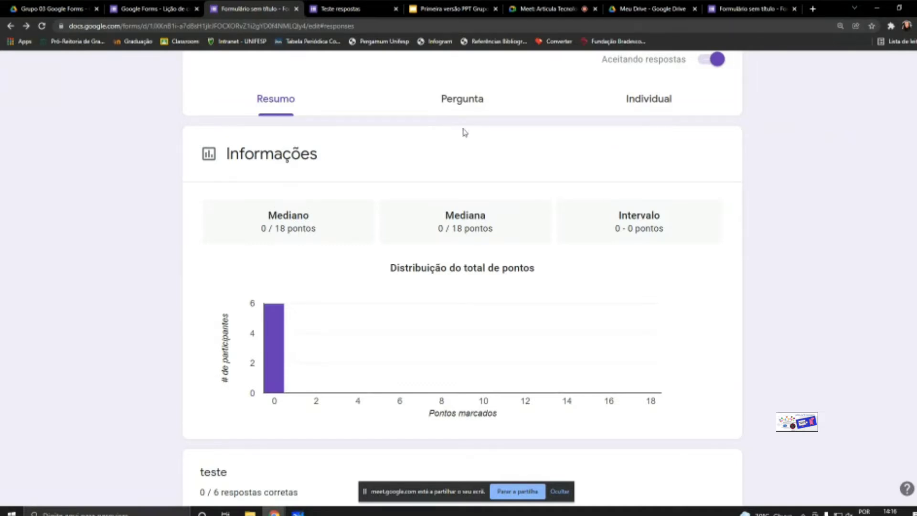
scroll(360, 170, "up", 3)
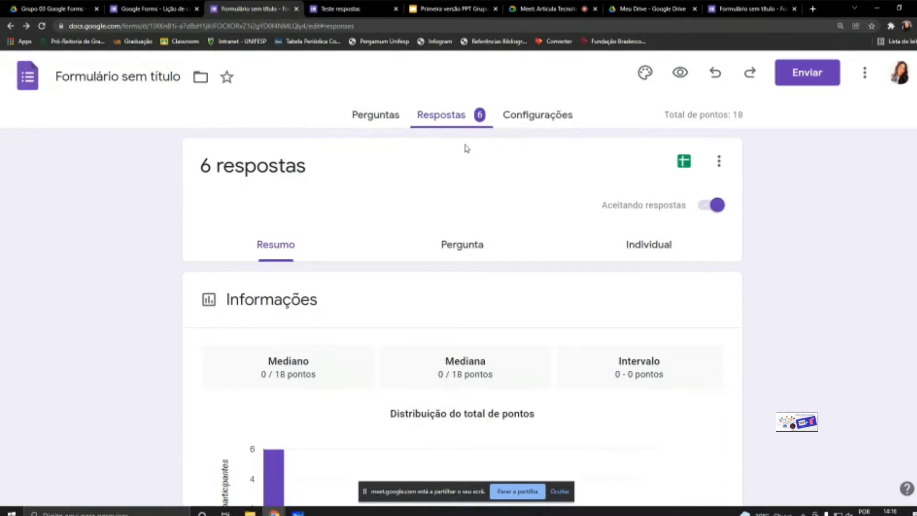
scroll(466, 148, "down", 2)
scroll(293, 157, "down", 4)
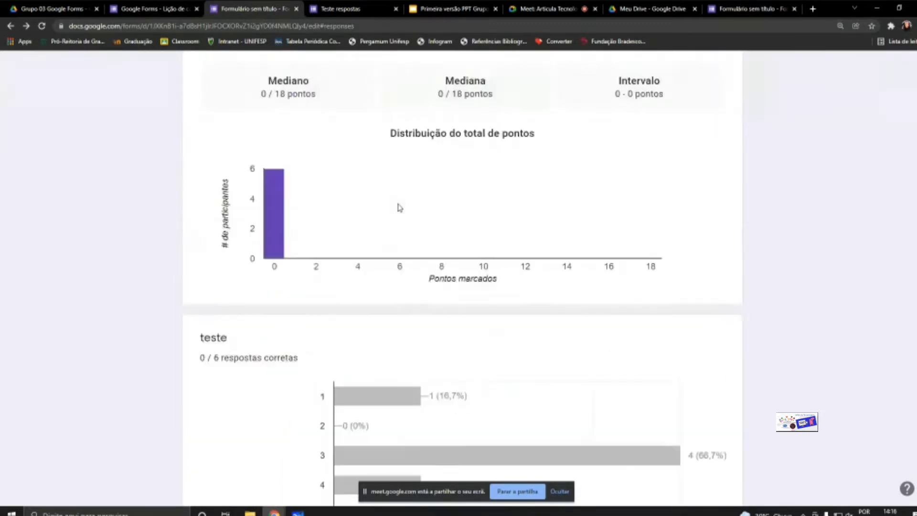
- Examine the first question's correct-answer count and bar chart, and the long-text answers to the second question
scroll(400, 207, "down", 4)
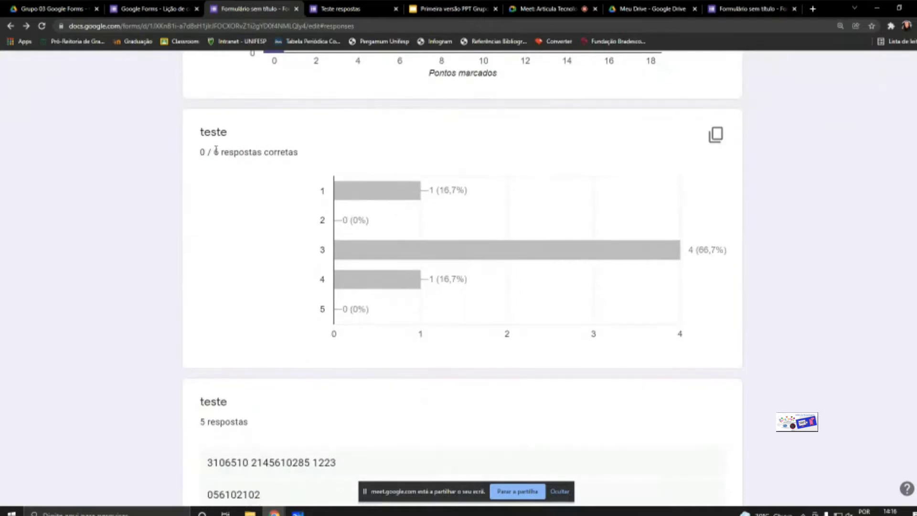
left_click_drag(215, 152, 241, 152)
left_click(249, 153)
double_click(215, 151)
left_click(254, 152)
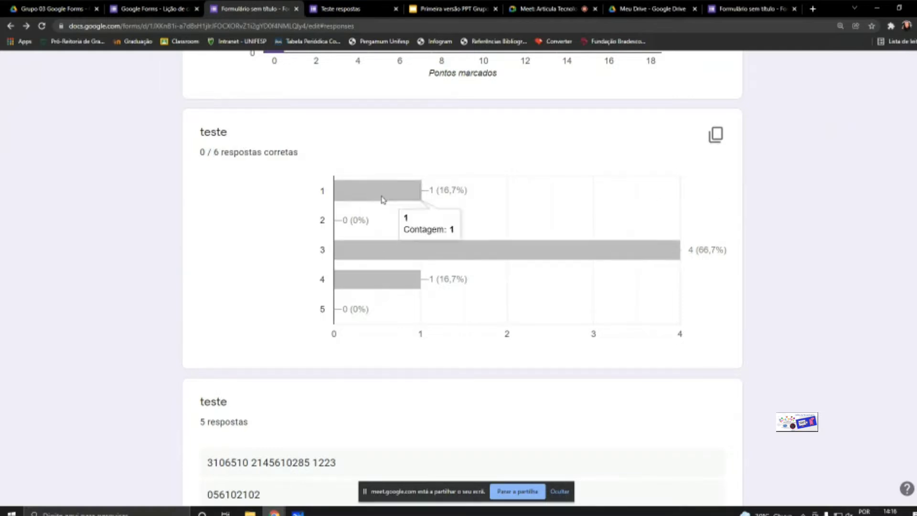
scroll(324, 246, "down", 5)
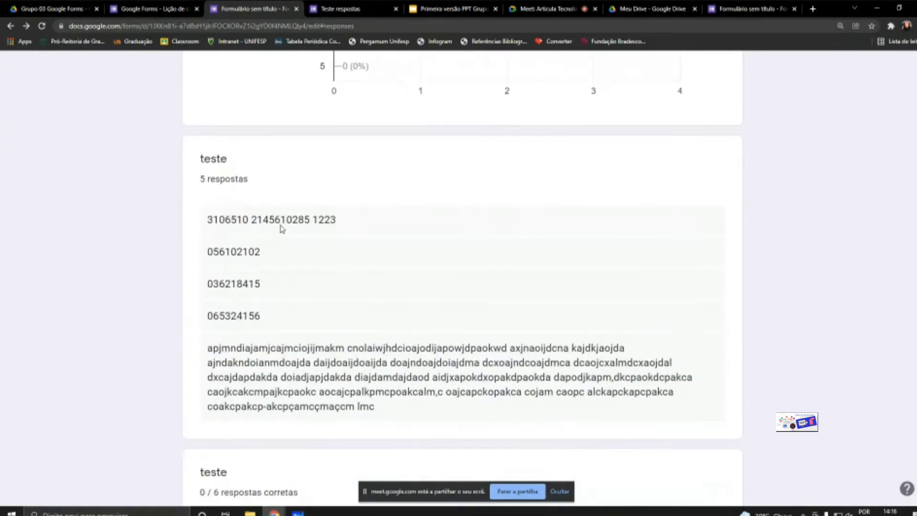
- Highlight parts of the short numeric answer and the long paragraph answer in the second question's responses
left_click_drag(209, 219, 264, 219)
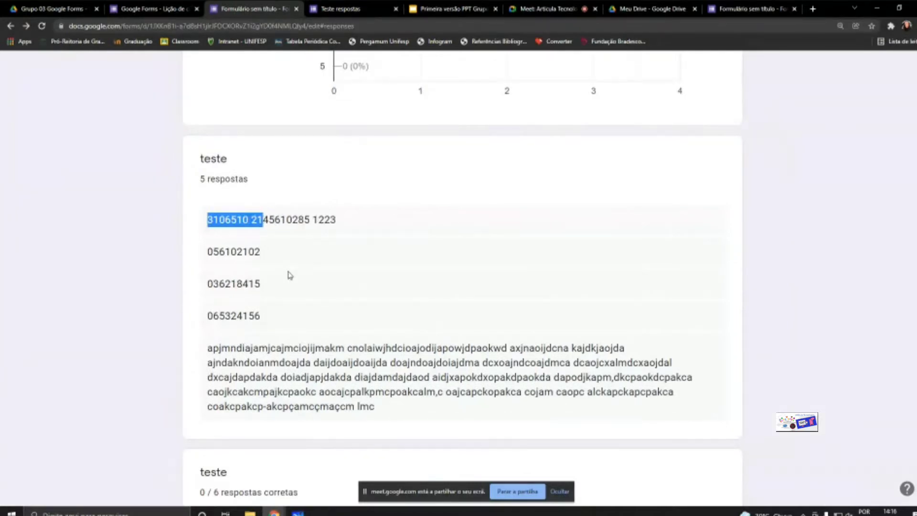
scroll(288, 275, "down", 2)
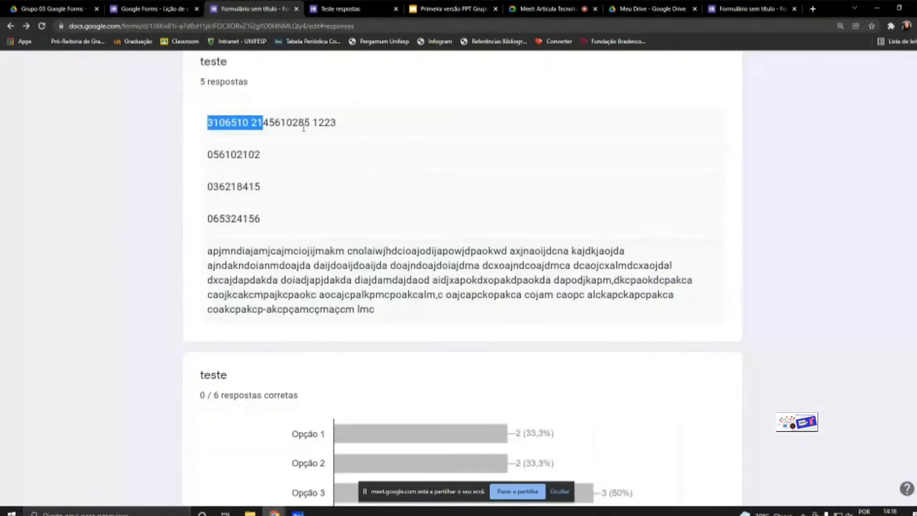
left_click_drag(333, 122, 228, 122)
left_click_drag(209, 251, 389, 343)
left_click(364, 307)
- Examine the bar charts of the third and fourth questions and the grid question's chart for Linha 1 in the responses summary
scroll(362, 304, "down", 2)
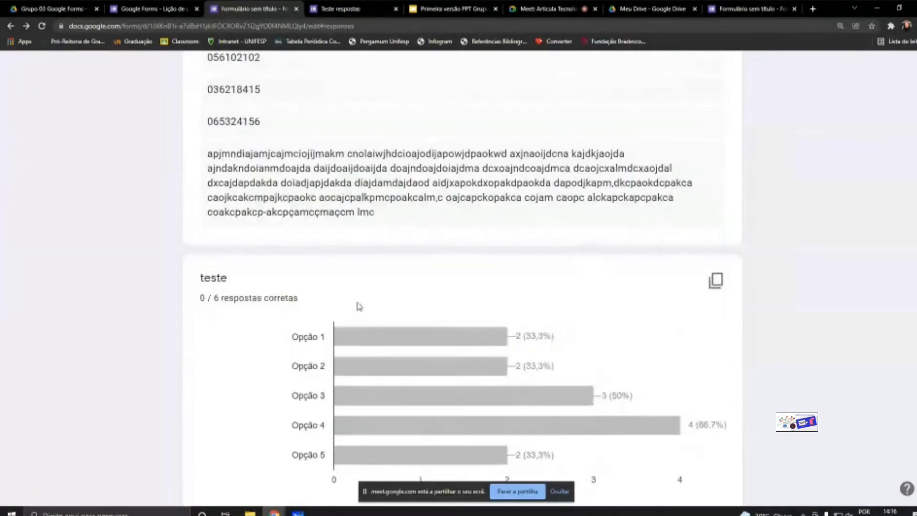
scroll(360, 306, "down", 2)
scroll(360, 304, "down", 1)
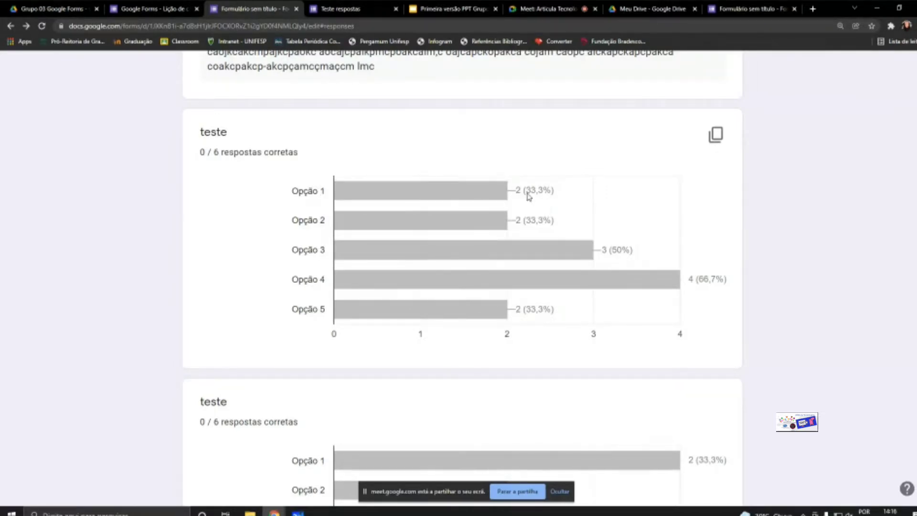
double_click(322, 191)
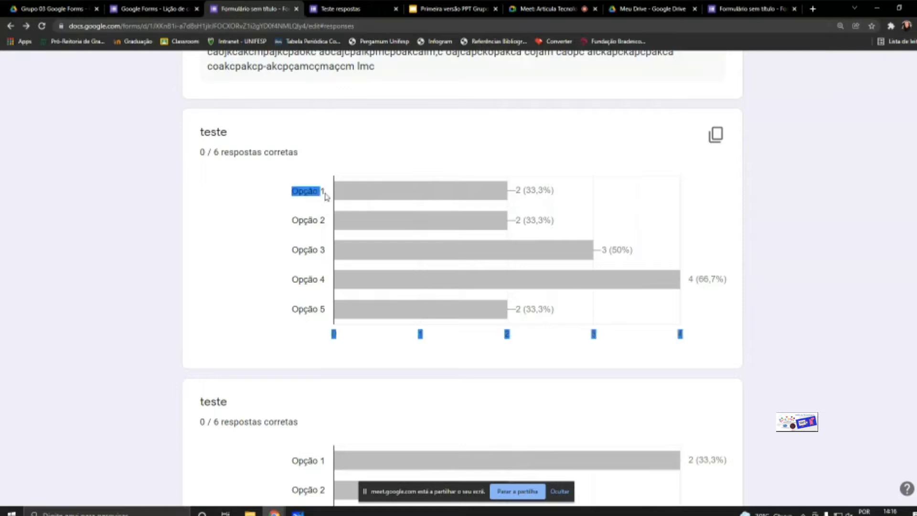
left_click(324, 191)
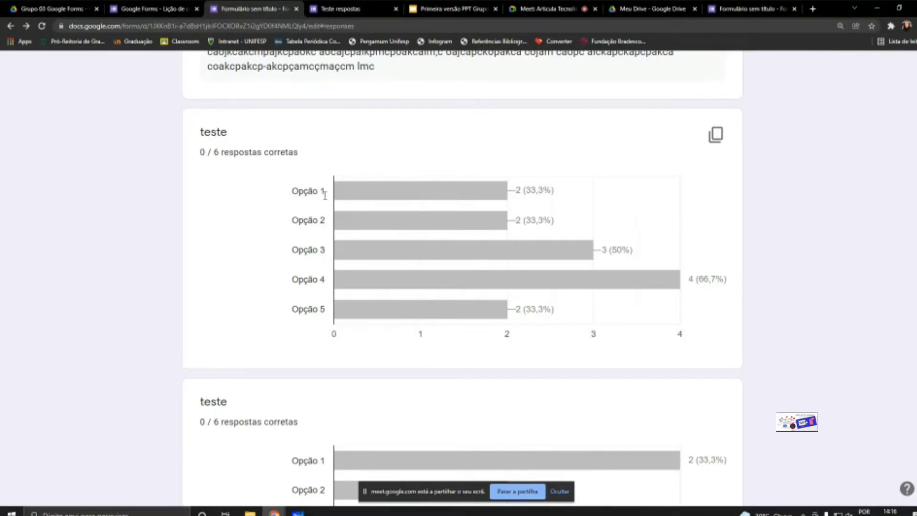
scroll(558, 266, "down", 6)
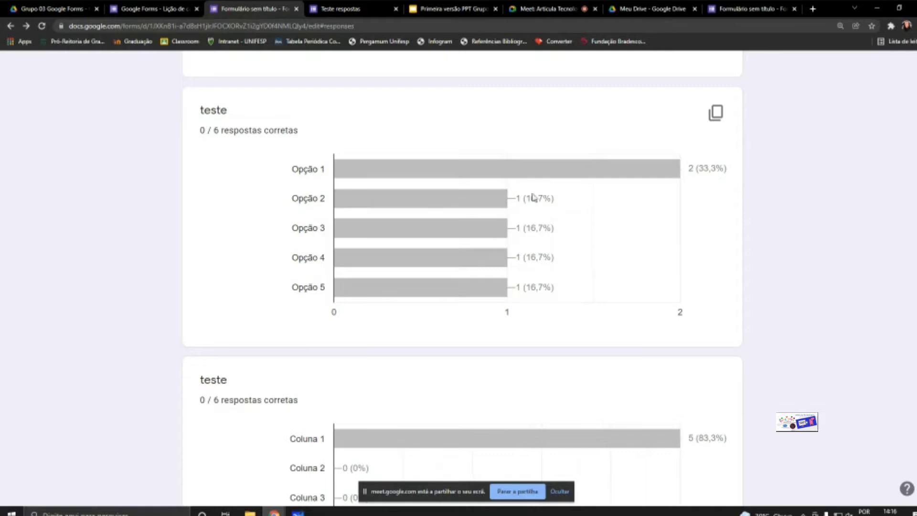
scroll(612, 195, "down", 2)
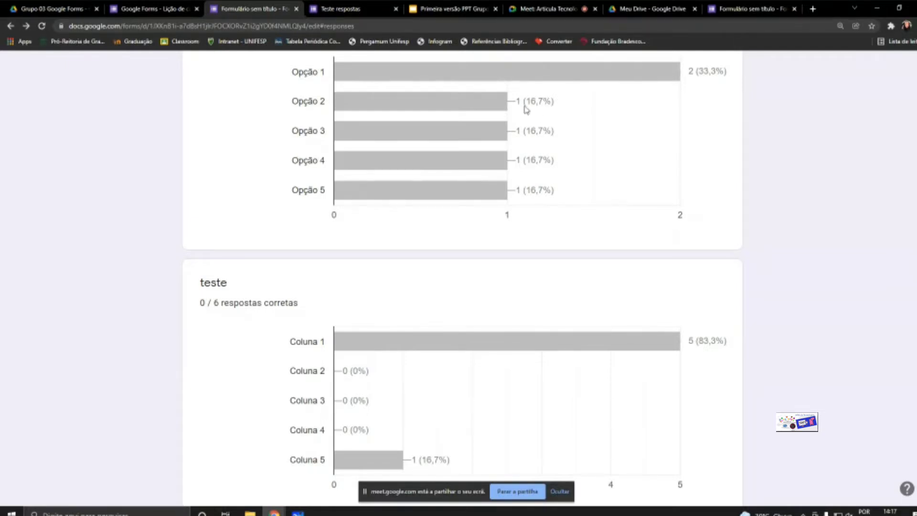
scroll(579, 161, "down", 2)
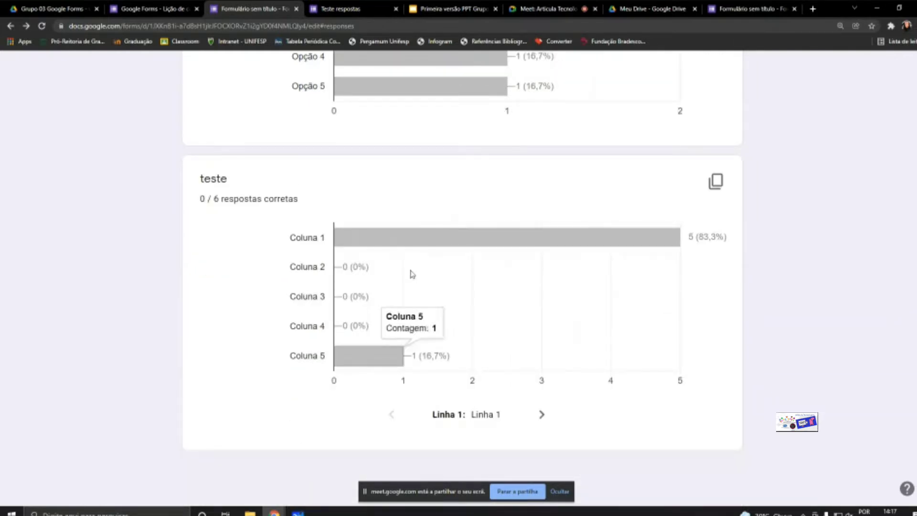
- Switch to the "Teste respostas" analytics page and enlarge it to 250% to view the first question's pie chart
scroll(457, 206, "up", 10)
scroll(450, 74, "up", 10)
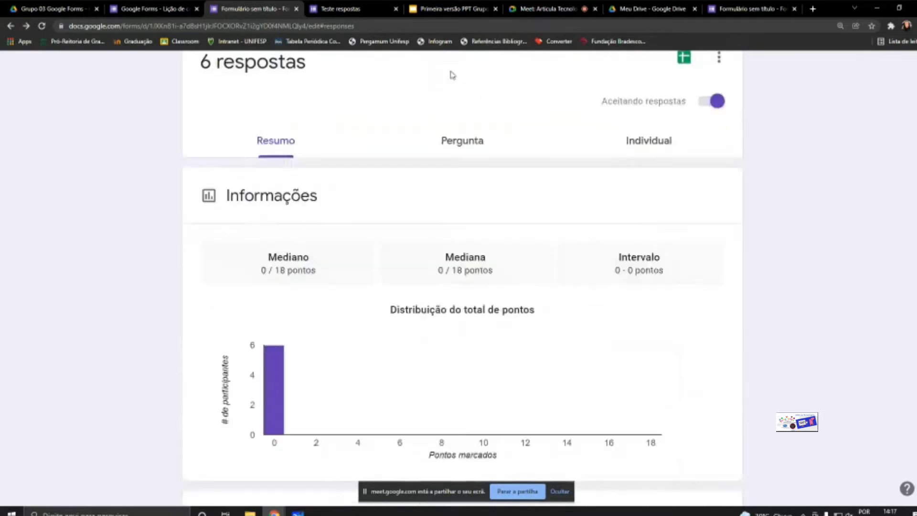
key("ctrl+Tab")
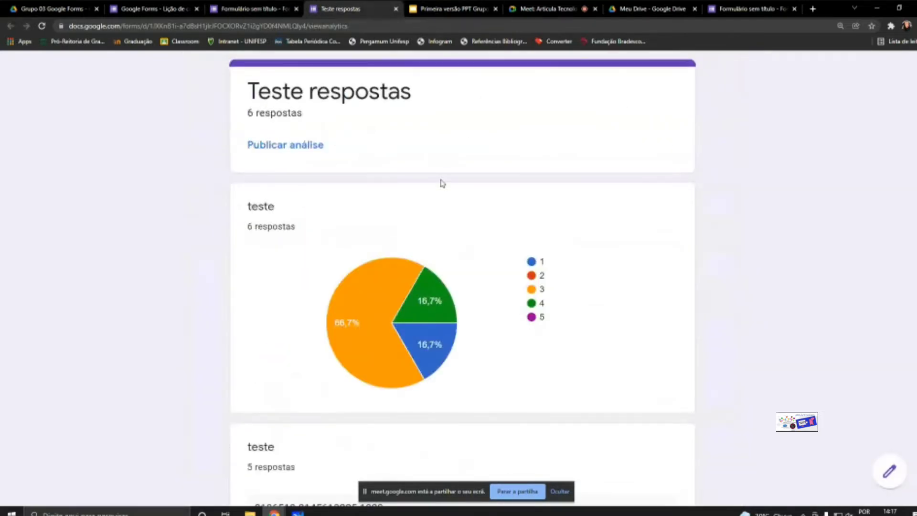
scroll(440, 182, "down", 2)
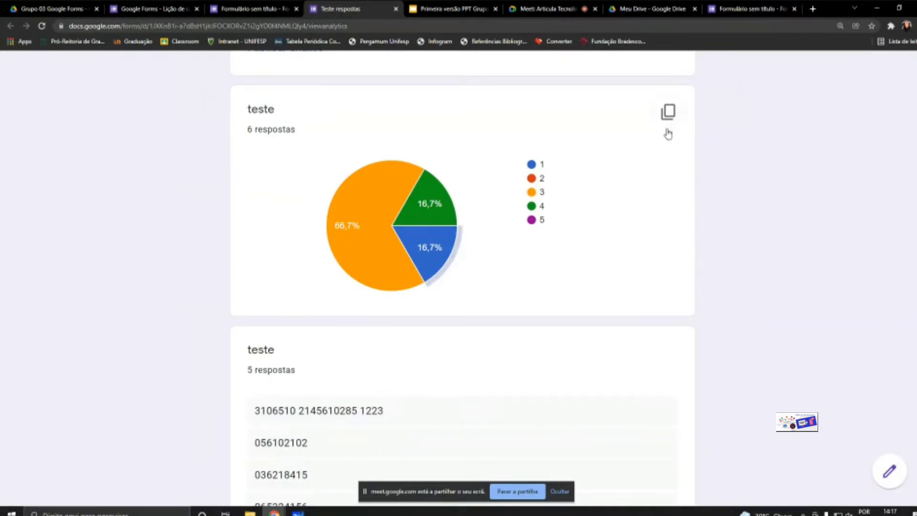
left_click(912, 26)
left_click(898, 115)
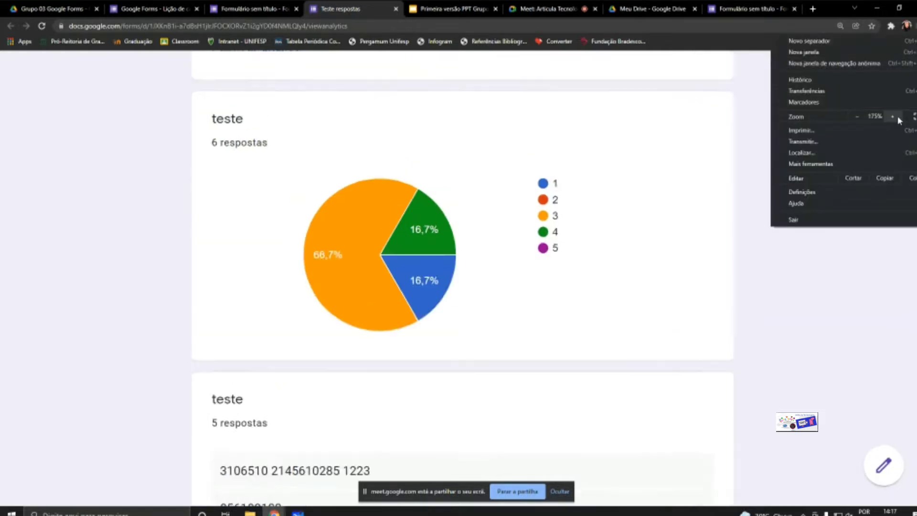
left_click(898, 116)
left_click(898, 115)
left_click(815, 263)
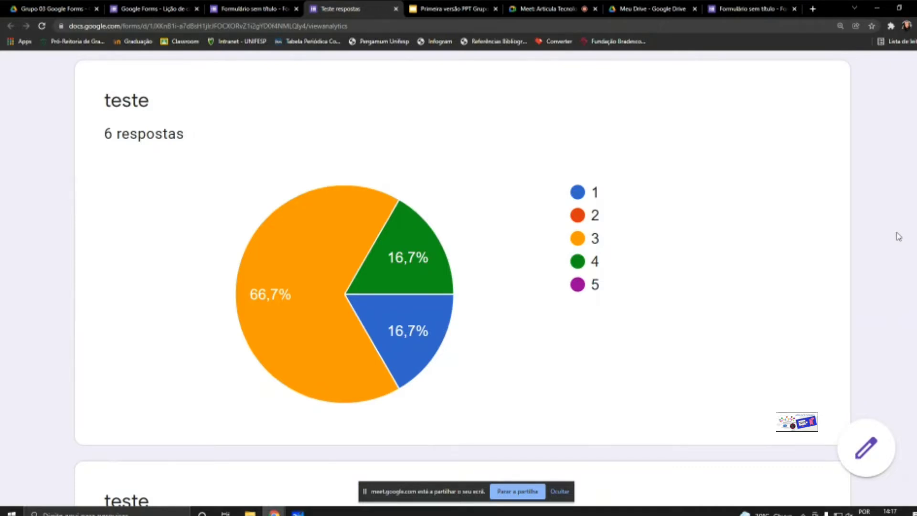
- Return to the form's responses summary and reduce the page zoom to 175%
left_click(262, 8)
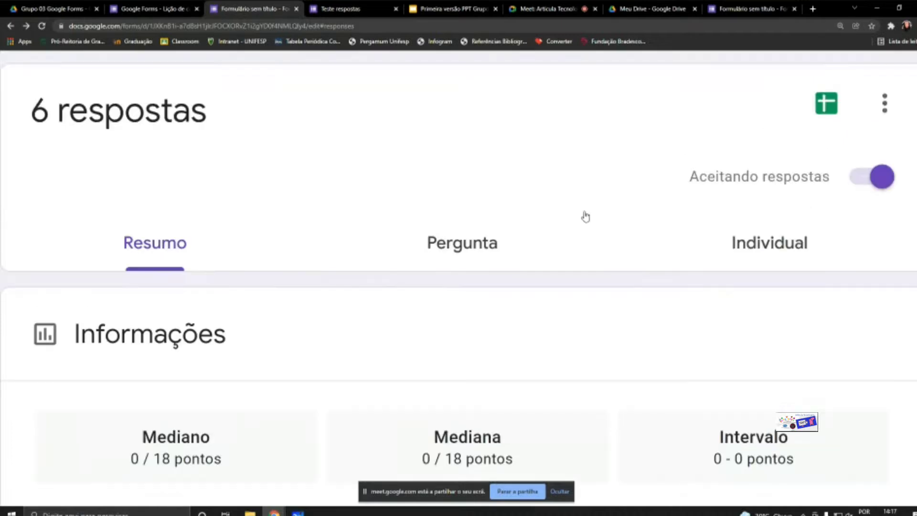
scroll(586, 215, "down", 1)
left_click(913, 26)
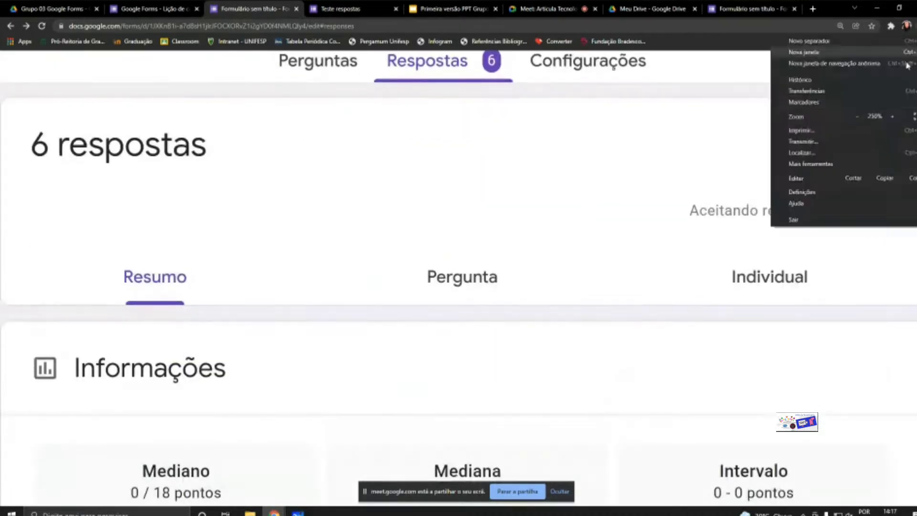
left_click(862, 116)
left_click(862, 116)
left_click(674, 143)
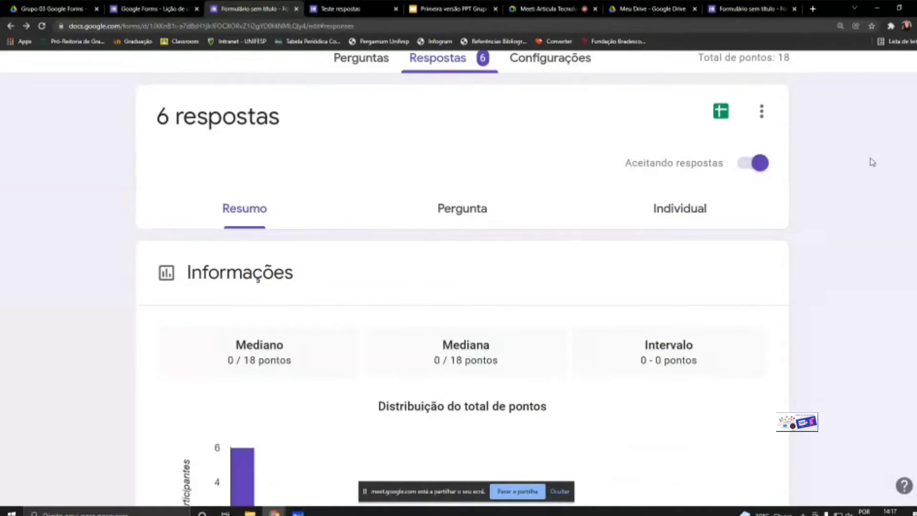
- Turn off accepting responses to show the message field for participants, and turn accepting responses on again
left_click(750, 164)
left_click(688, 166)
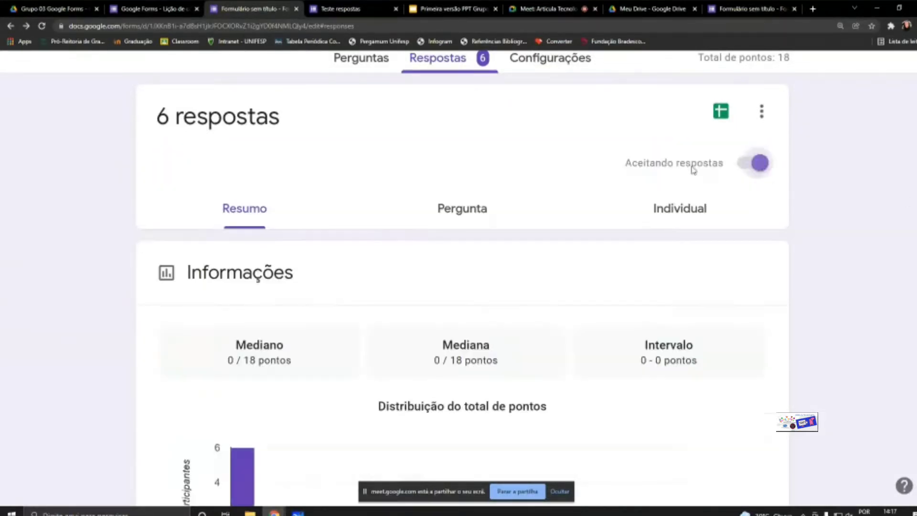
left_click(691, 169)
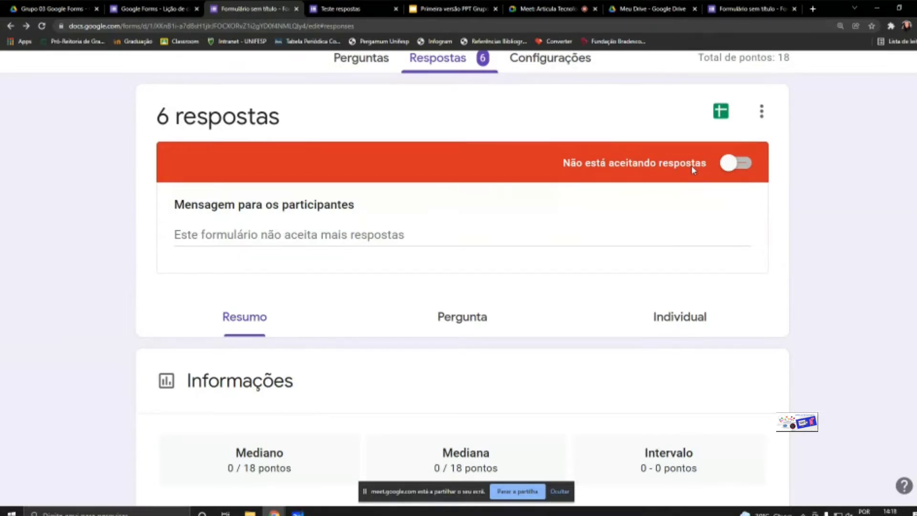
left_click(692, 166)
- Go back to the "Teste respostas" analytics page and set the page zoom to 200%
left_click(386, 6)
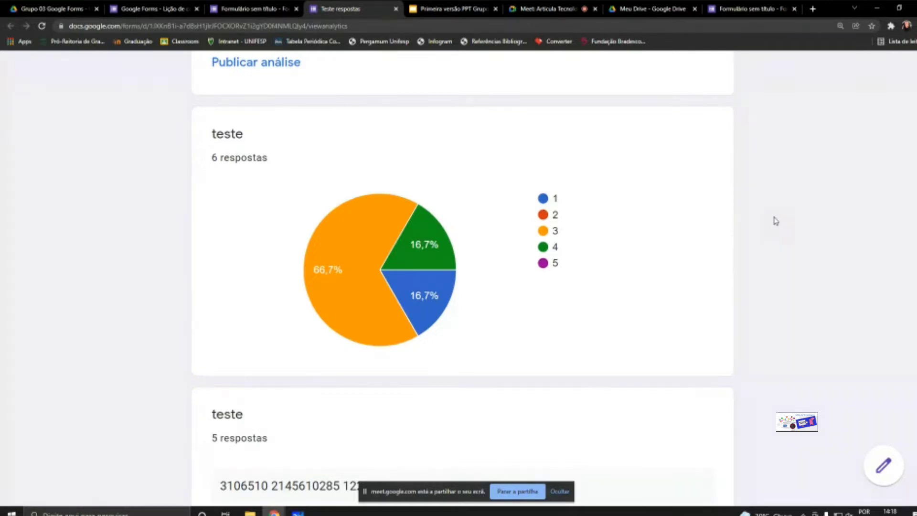
left_click(914, 26)
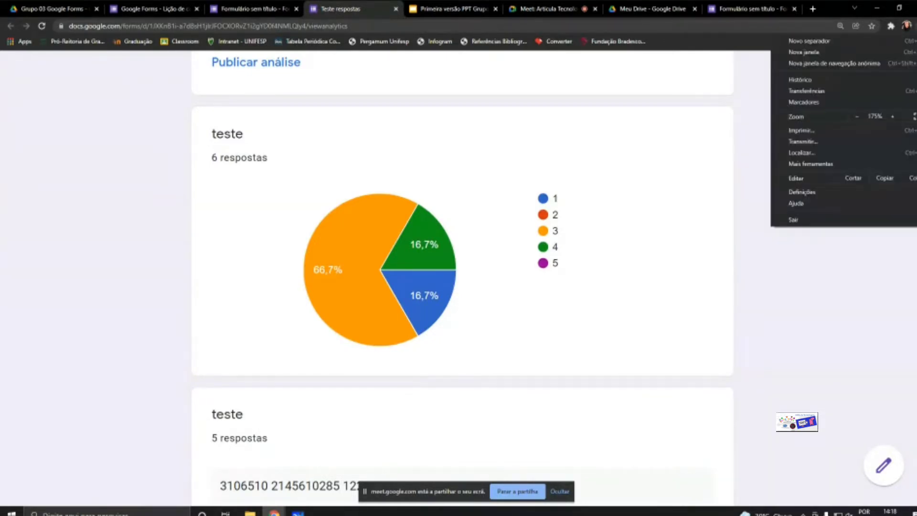
left_click(893, 117)
left_click(853, 287)
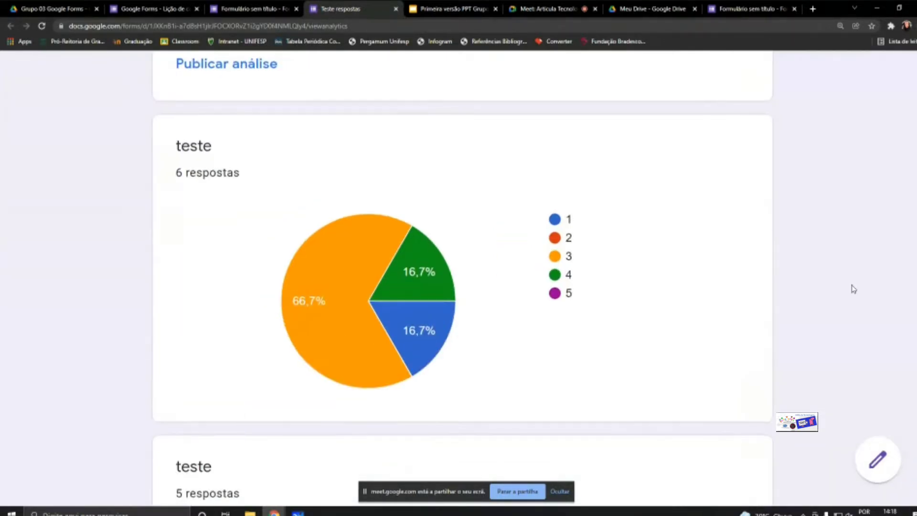
- Examine the first question's pie chart, highlighting option 3 in its legend and showing that slice's details
scroll(853, 289, "down", 1)
scroll(854, 289, "up", 1)
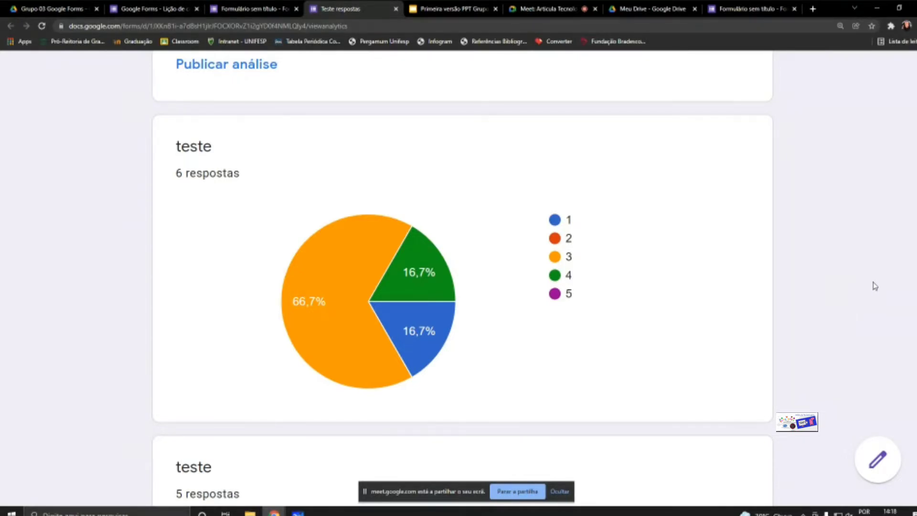
scroll(406, 122, "up", 2)
scroll(410, 126, "down", 2)
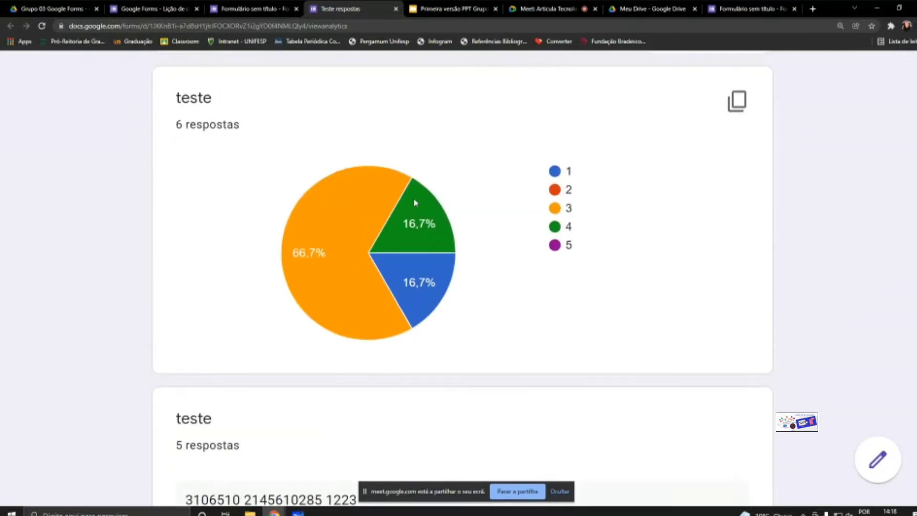
scroll(231, 199, "down", 1)
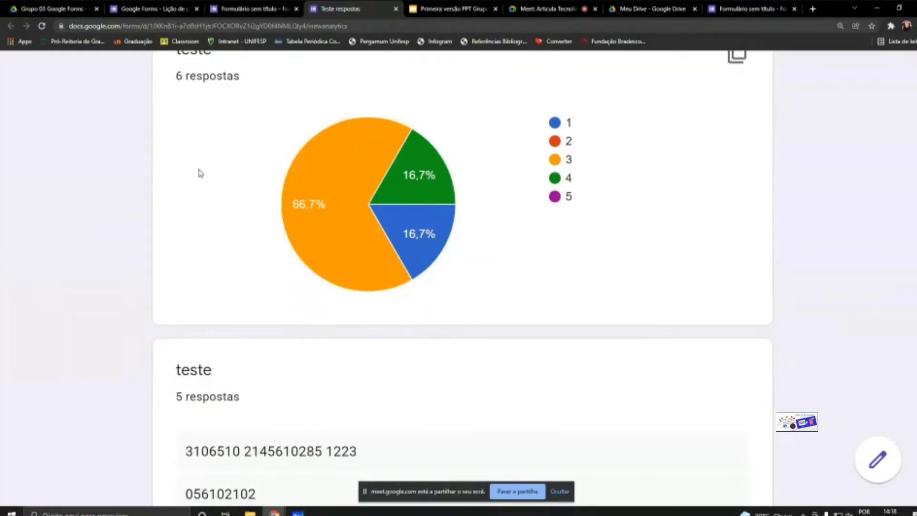
double_click(572, 163)
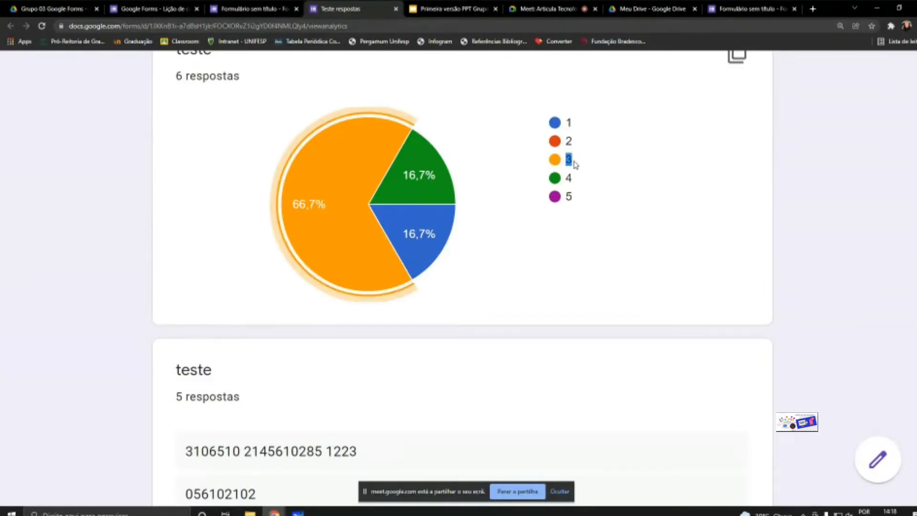
mouse_move(318, 216)
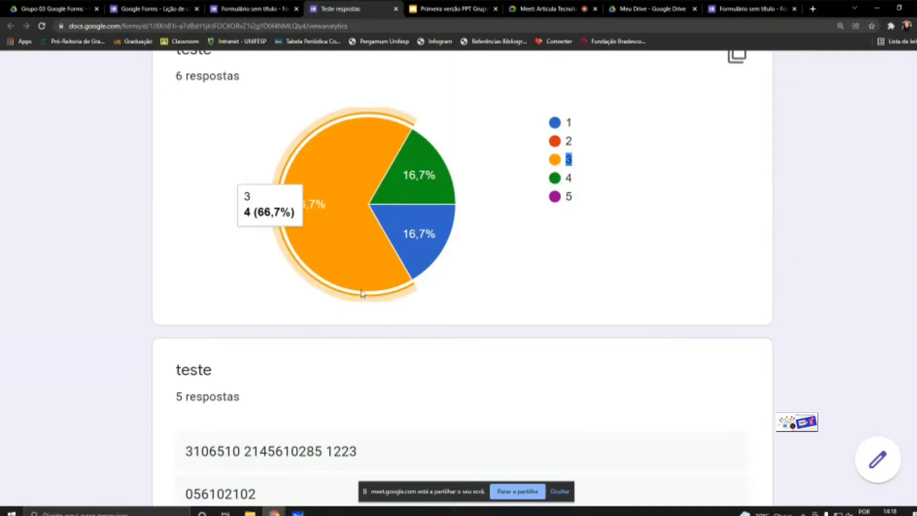
- View the second question's text answers and inspect the option slices in the fourth question's pie chart
scroll(509, 270, "down", 5)
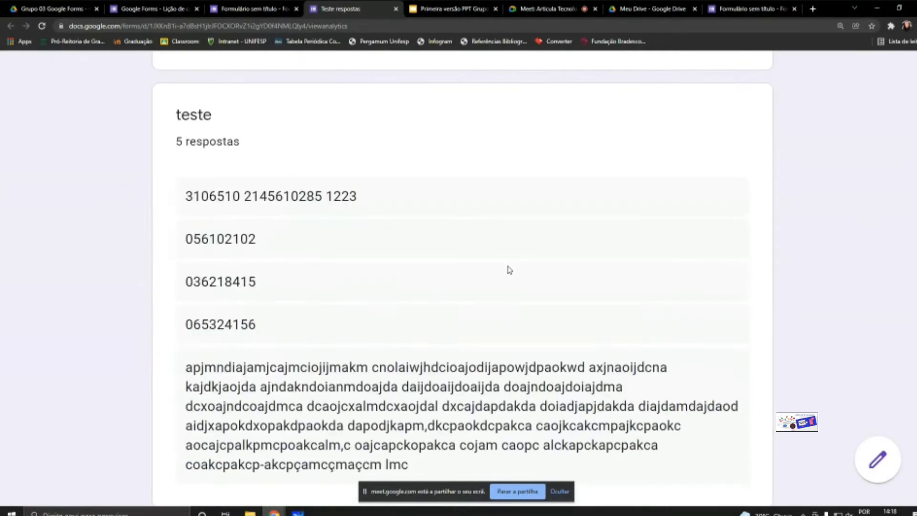
scroll(509, 267, "up", 14)
scroll(508, 266, "down", 5)
scroll(508, 267, "up", 1)
scroll(501, 262, "down", 3)
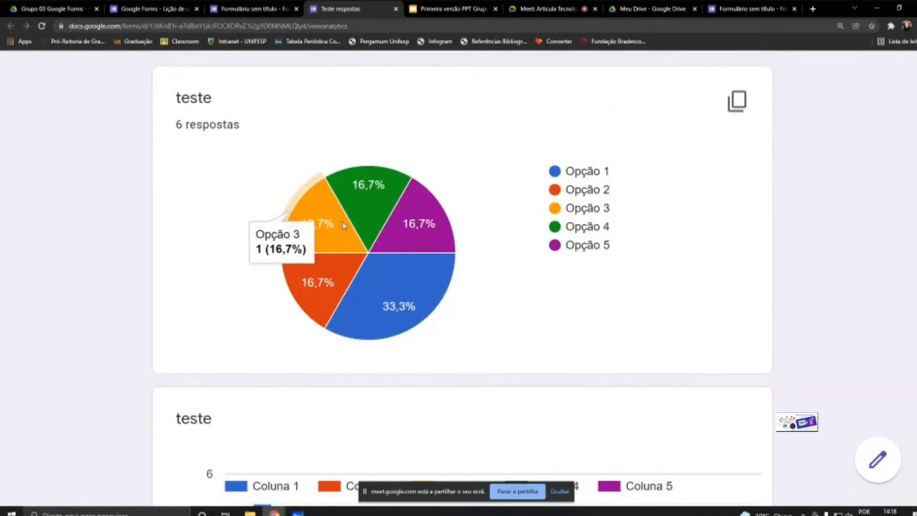
mouse_move(378, 204)
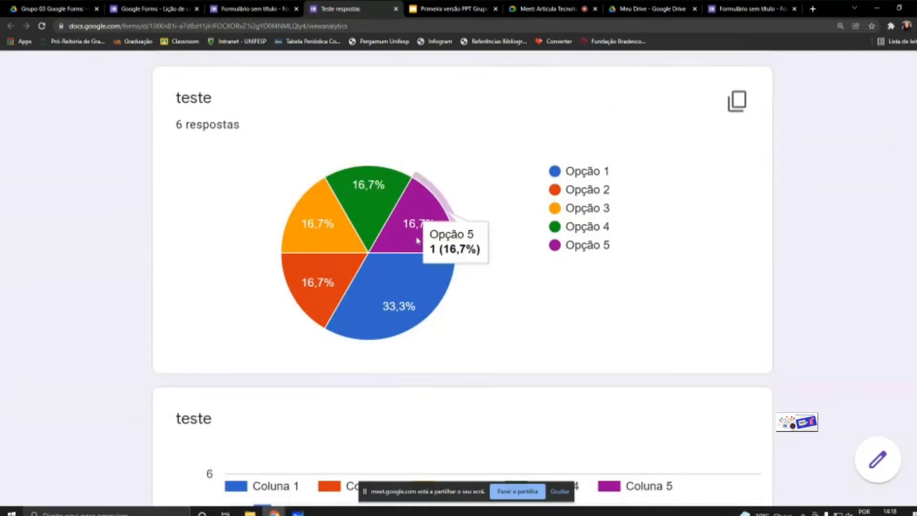
- Inspect the counts for each option in the third question's horizontal bar chart
scroll(382, 270, "up", 5)
scroll(400, 253, "up", 1)
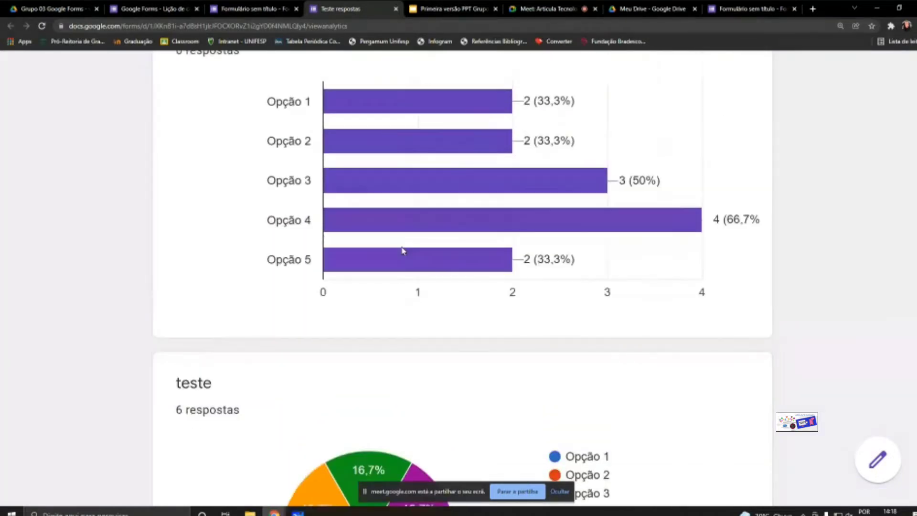
mouse_move(485, 157)
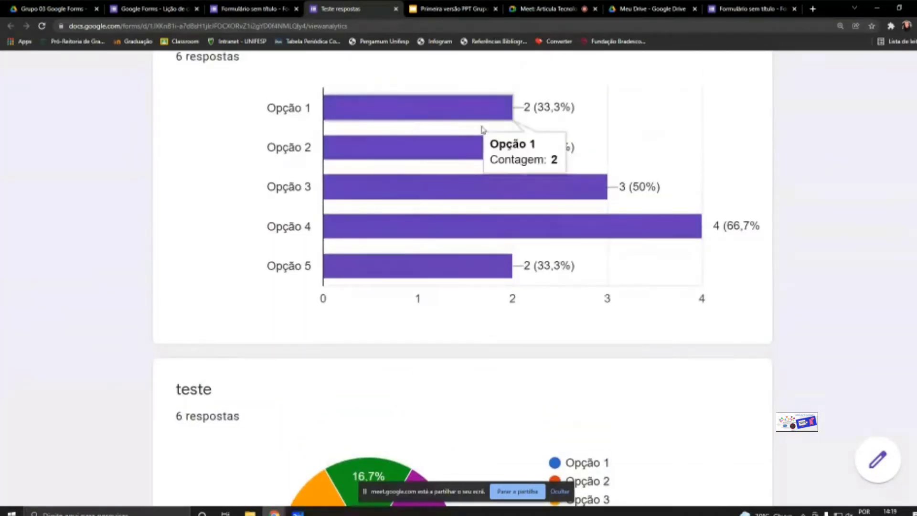
mouse_move(487, 190)
- View the grid question's column chart comparing columns per row, and go back up towards the earlier questions
scroll(491, 205, "down", 10)
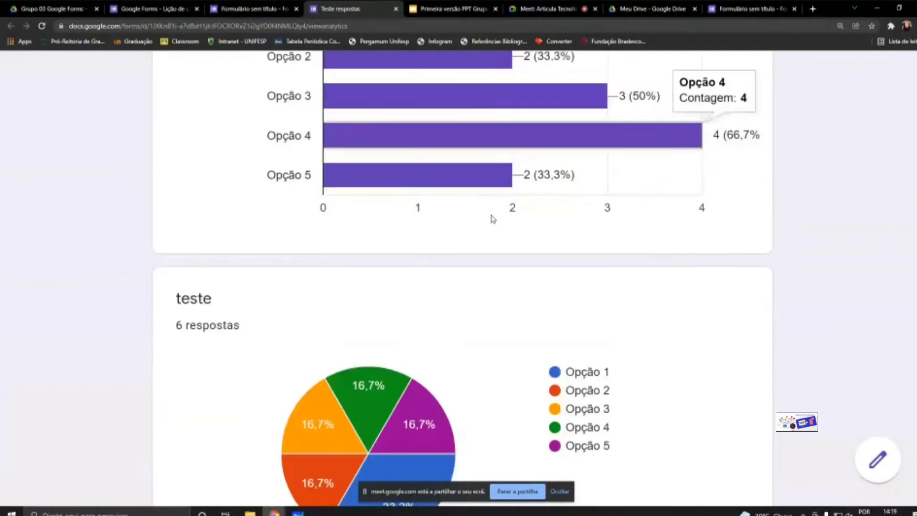
mouse_move(618, 289)
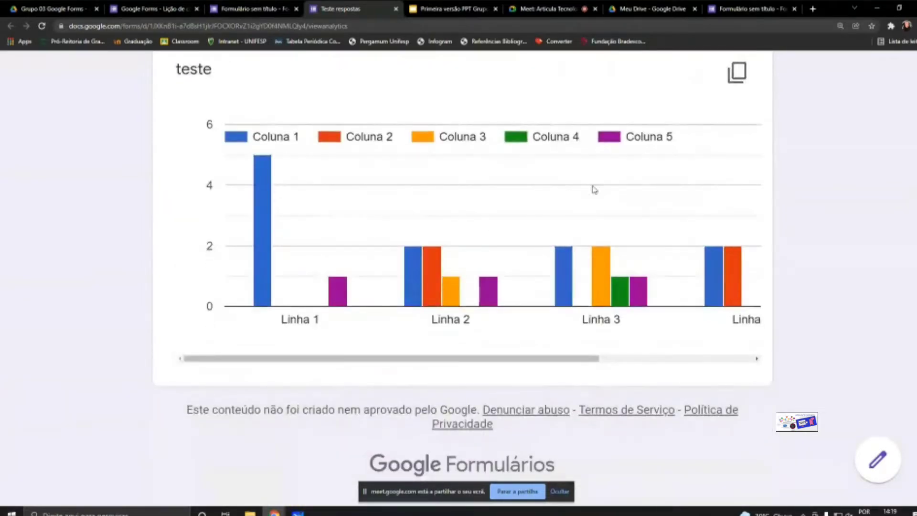
scroll(564, 244, "up", 12)
scroll(565, 244, "up", 15)
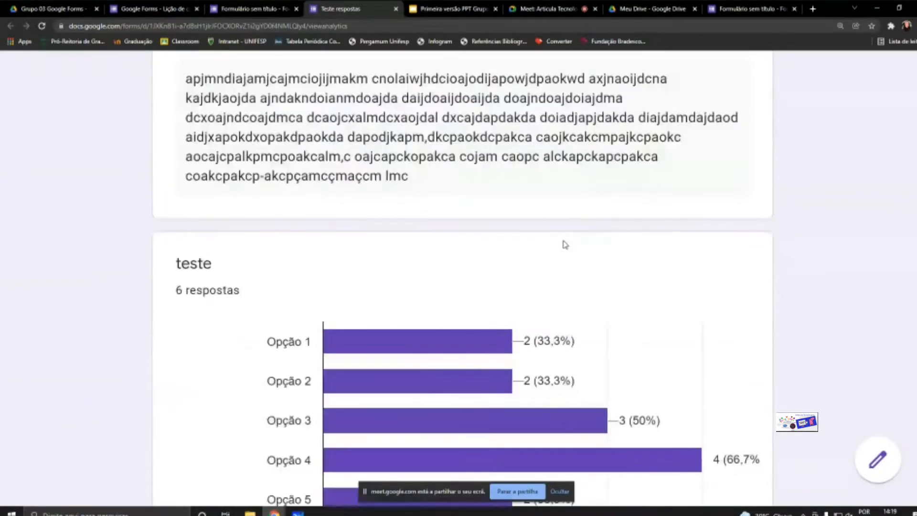
- Return to the form editor's response summary and examine the score statistics and points distribution chart at a smaller page zoom
scroll(565, 244, "up", 3)
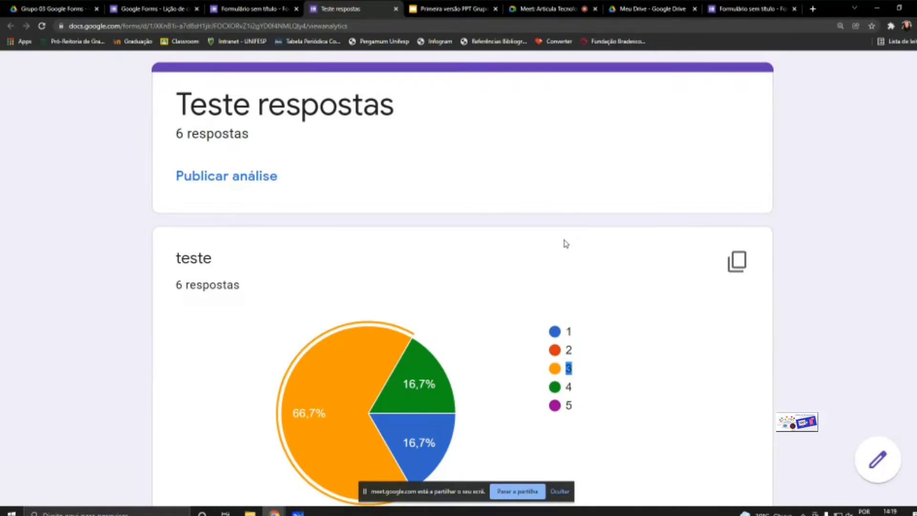
left_click(279, 7)
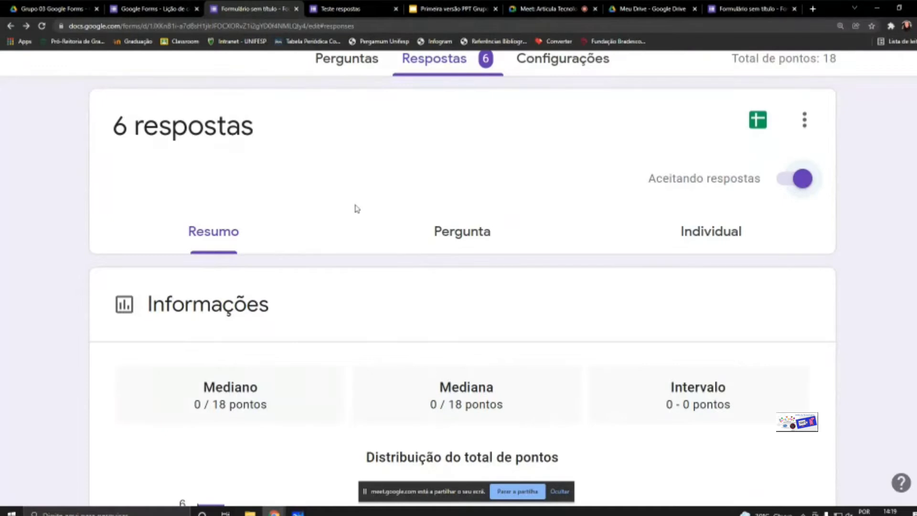
scroll(360, 207, "down", 2)
scroll(360, 206, "down", 5)
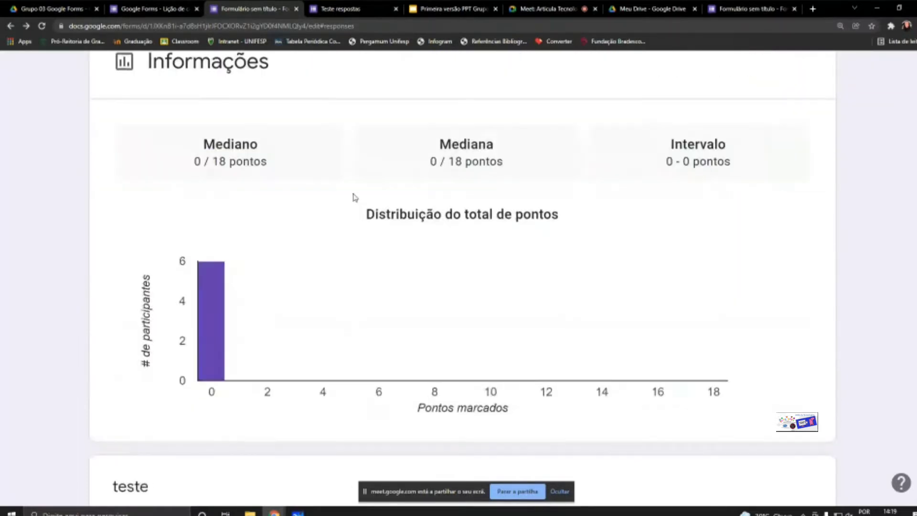
left_click(912, 25)
left_click(858, 116)
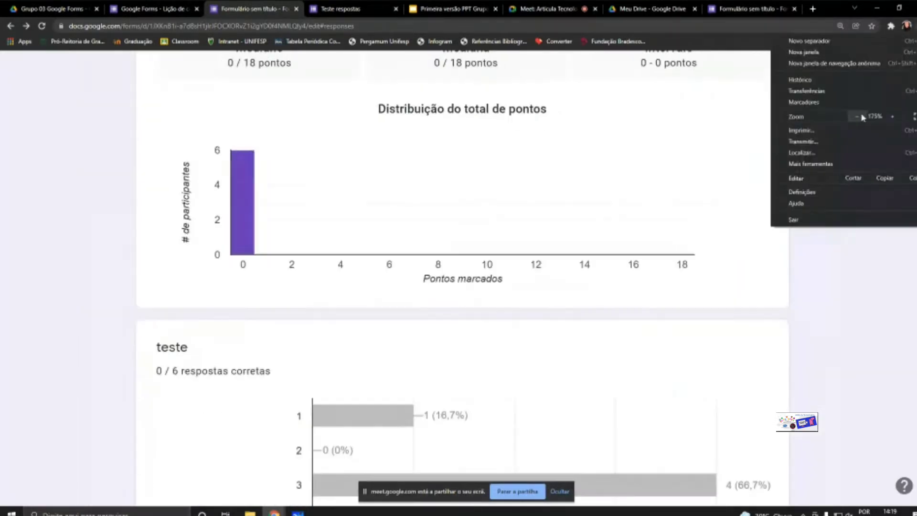
left_click(164, 8)
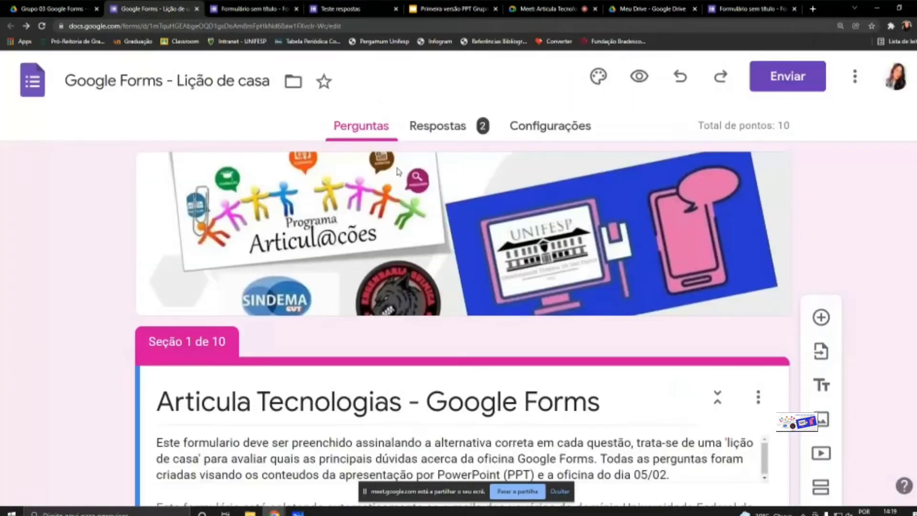
left_click(253, 9)
scroll(549, 247, "down", 5)
scroll(584, 258, "up", 10)
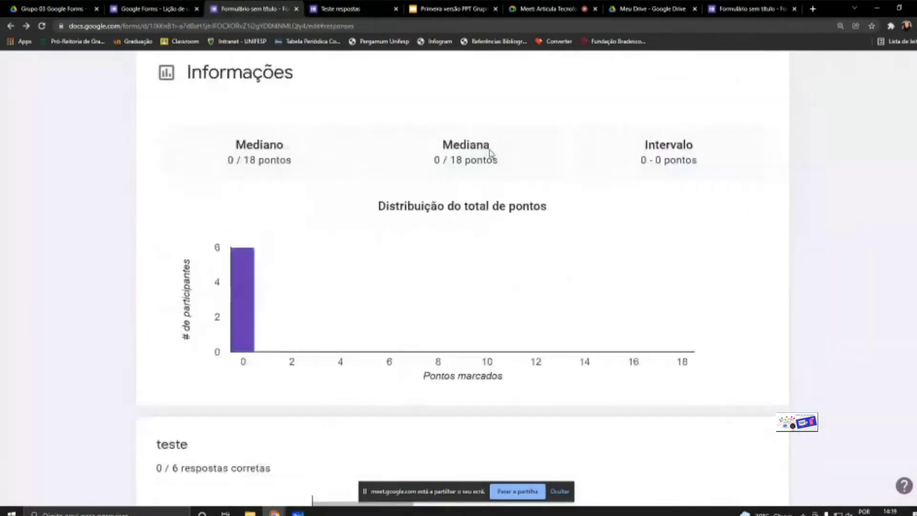
left_click(363, 125)
scroll(700, 228, "down", 8)
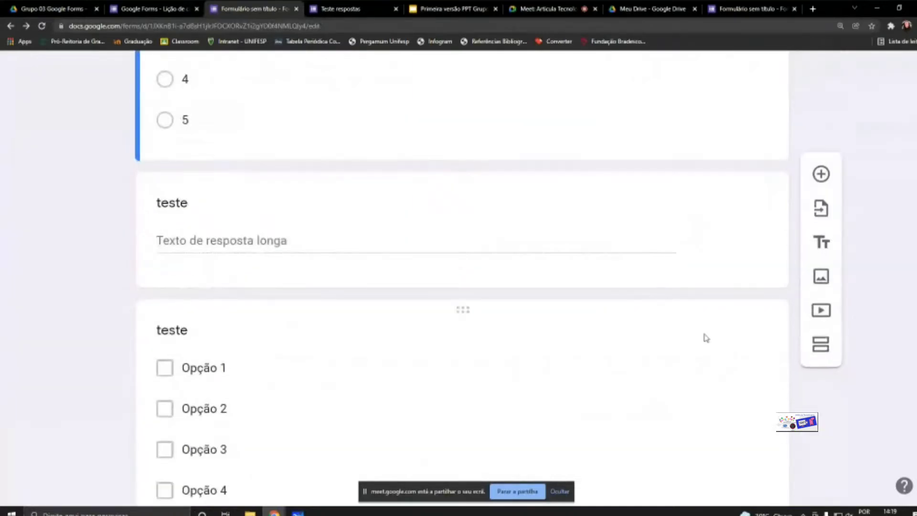
left_click(705, 338)
left_click(912, 26)
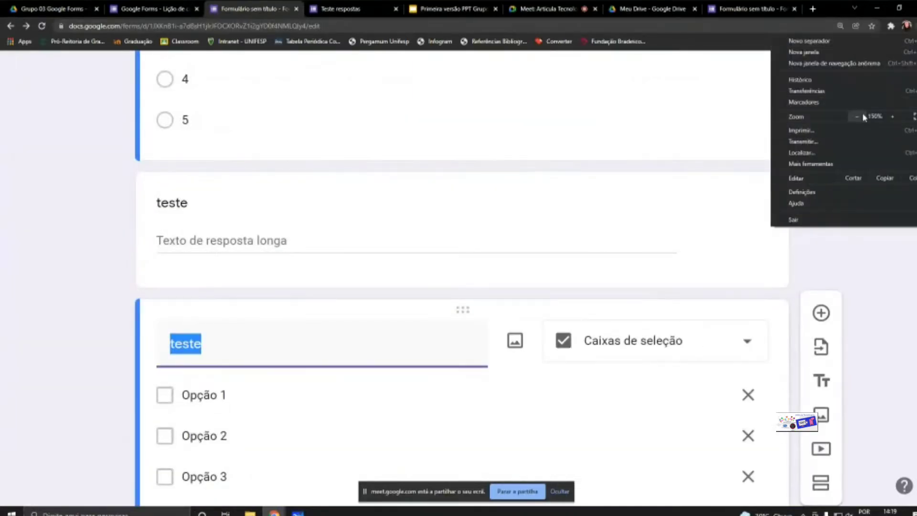
left_click(858, 116)
left_click(800, 266)
scroll(706, 216, "down", 2)
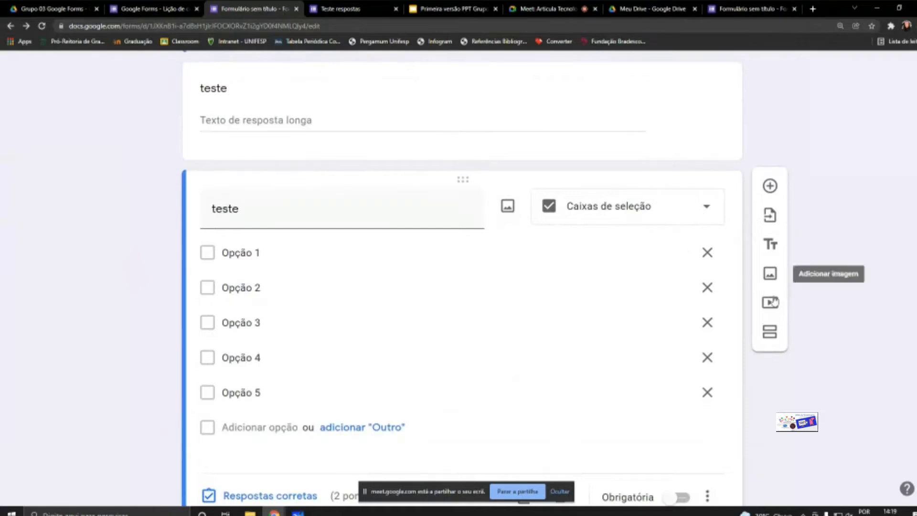
left_click(770, 273)
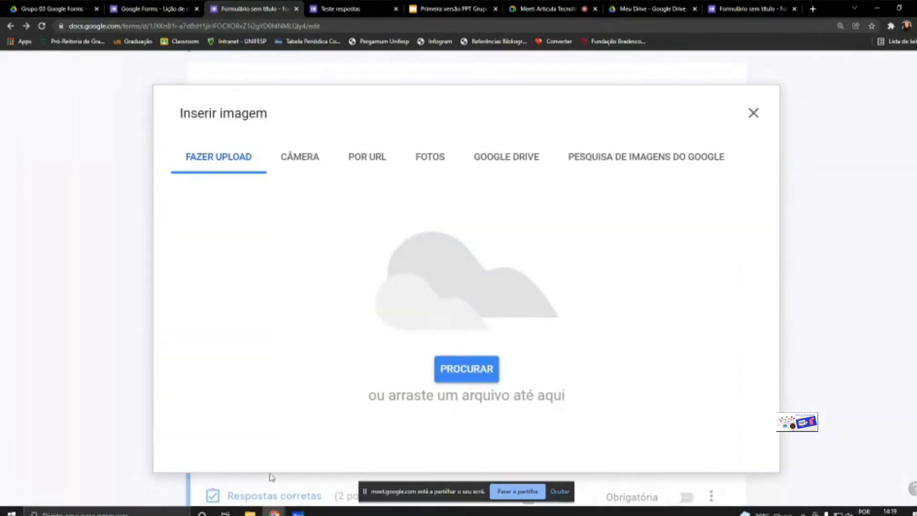
left_click(250, 513)
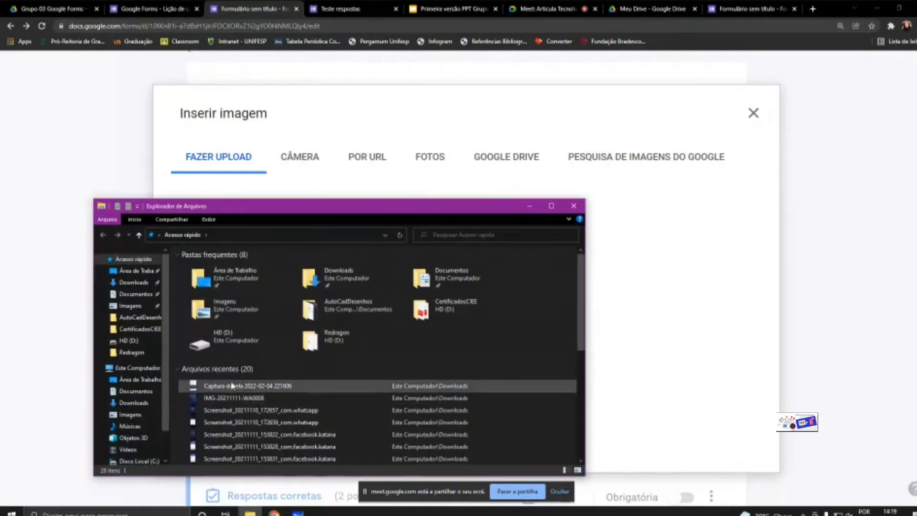
left_click_drag(232, 386, 621, 297)
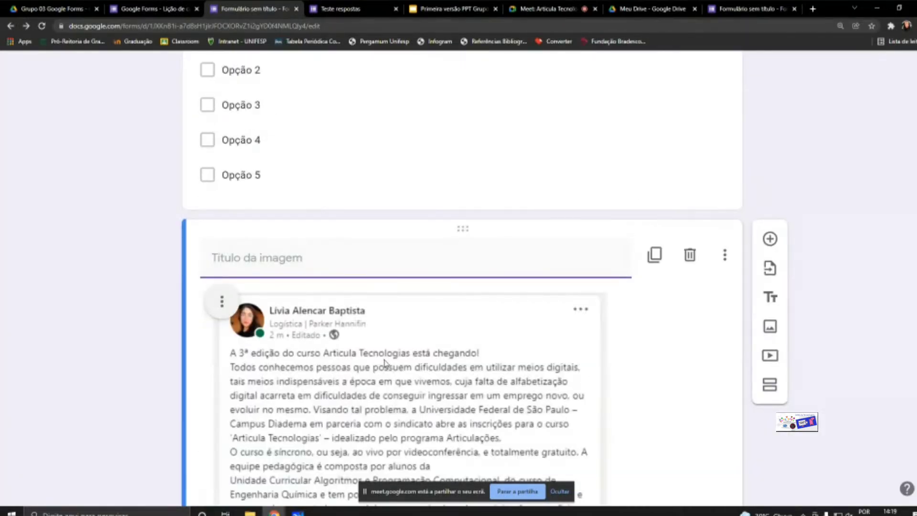
- Inspect the whole inserted image and return to the form's title
scroll(387, 364, "down", 1)
scroll(385, 364, "down", 9)
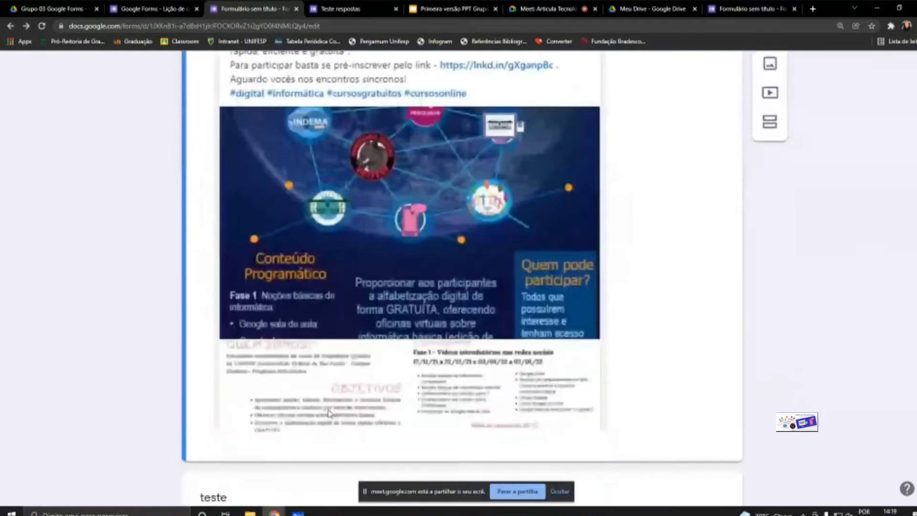
scroll(337, 348, "up", 5)
scroll(337, 349, "up", 6)
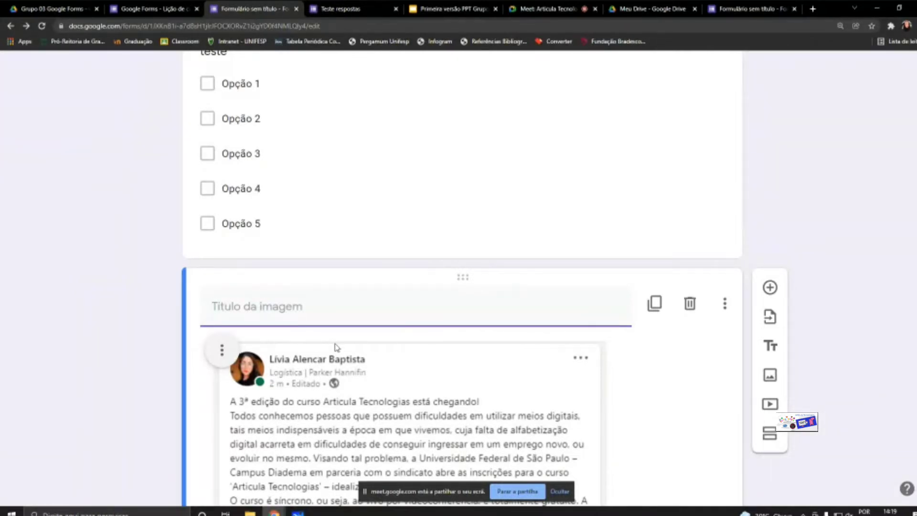
scroll(342, 346, "up", 8)
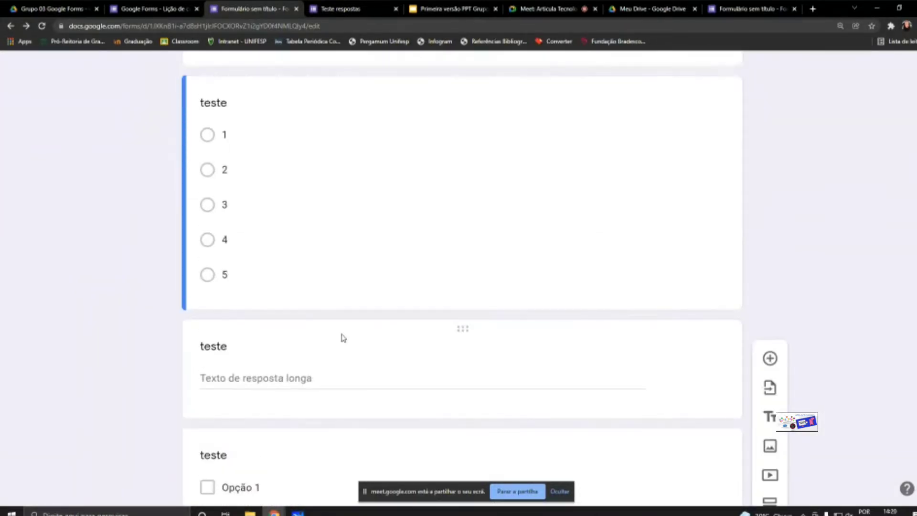
scroll(343, 337, "up", 3)
scroll(253, 138, "down", 1)
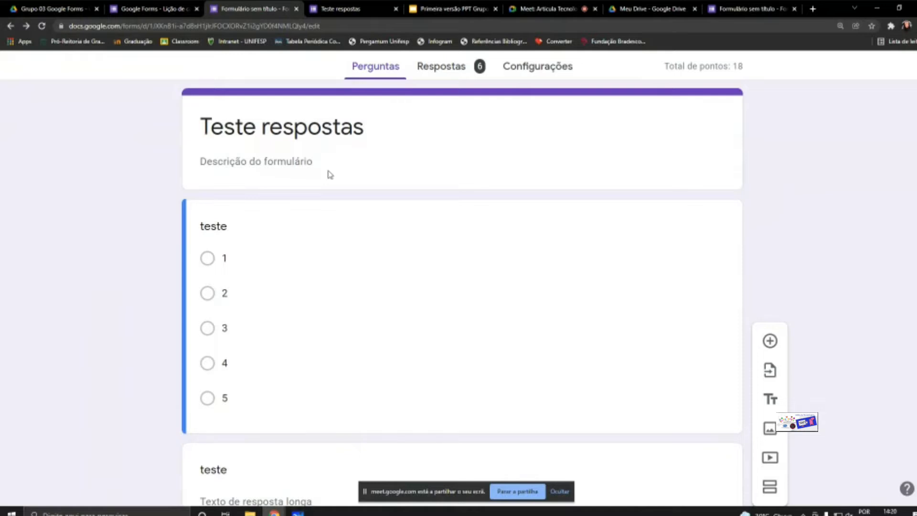
- Review the multiple-choice, long-answer and checkbox questions in order, followed by the image placed below them
scroll(330, 174, "down", 2)
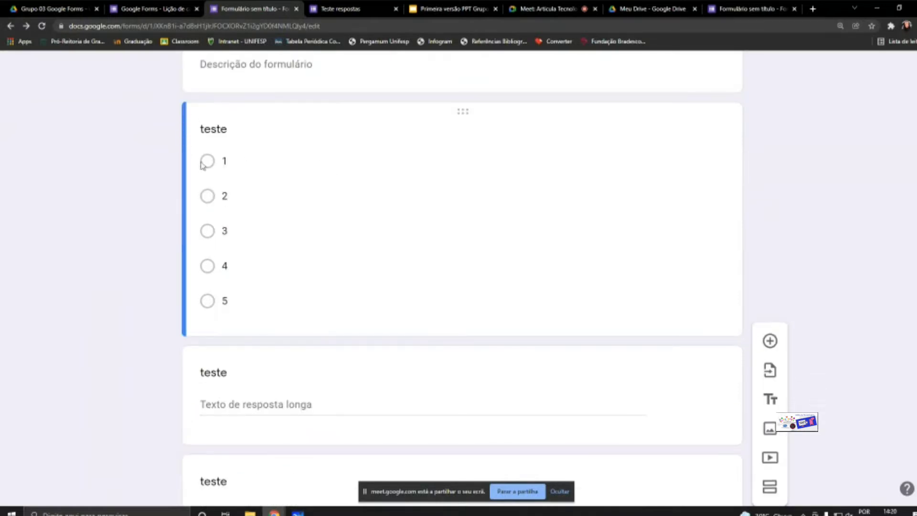
scroll(223, 289, "down", 1)
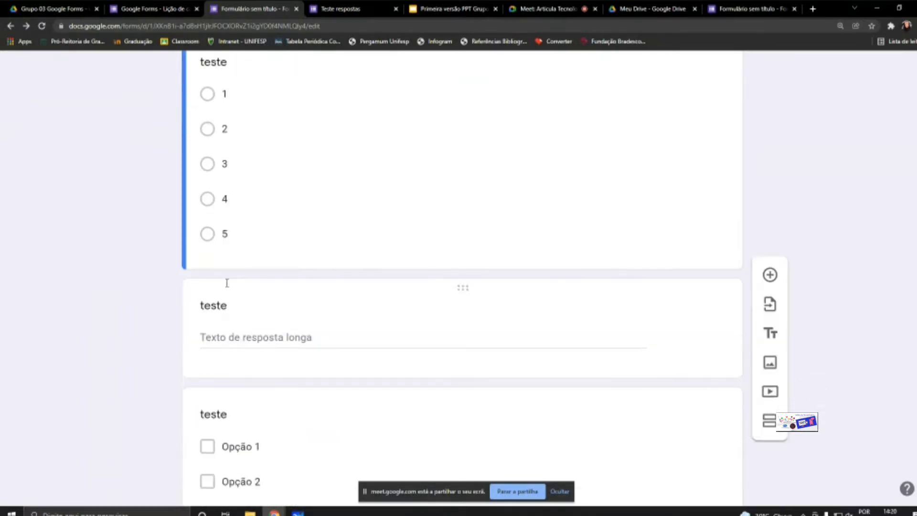
scroll(227, 283, "down", 4)
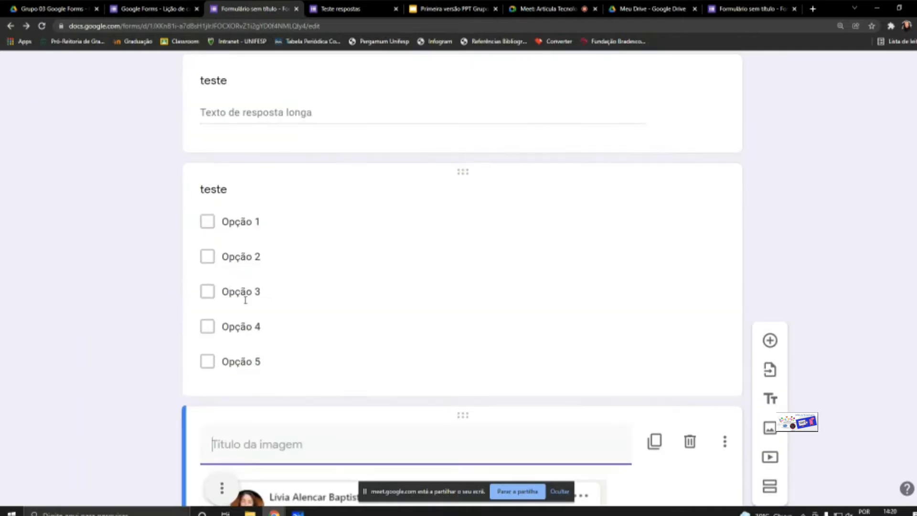
scroll(245, 300, "down", 3)
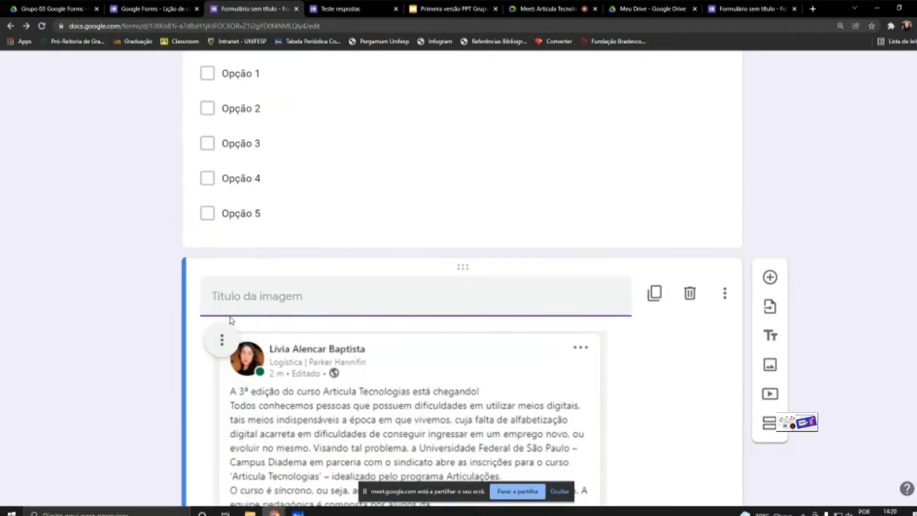
scroll(232, 320, "down", 2)
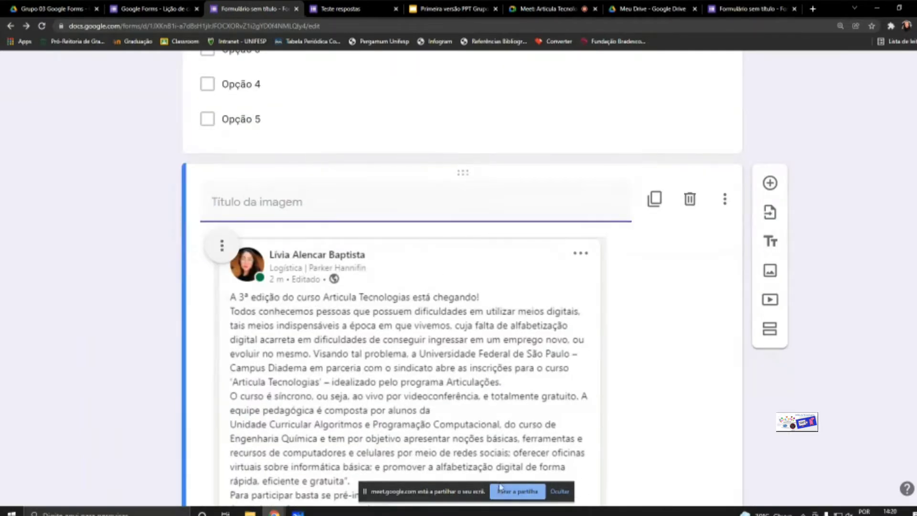
scroll(262, 437, "down", 9)
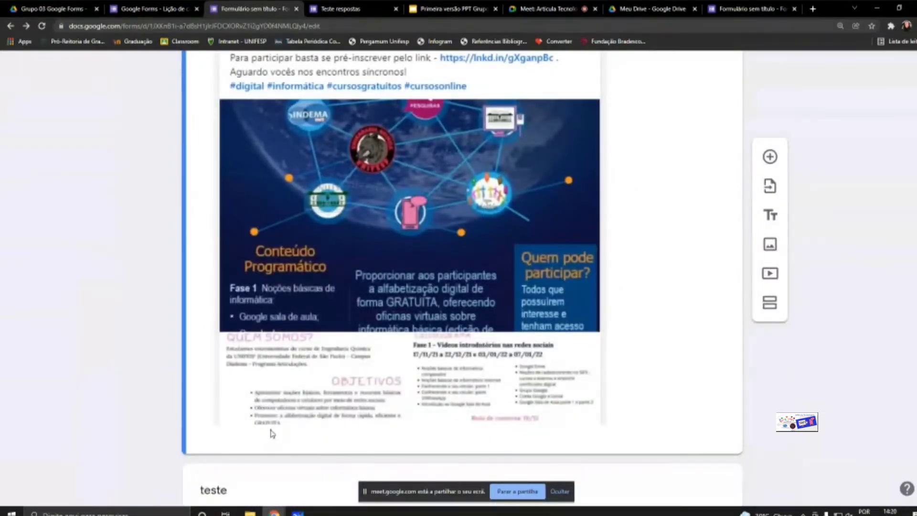
scroll(273, 432, "down", 3)
scroll(273, 410, "up", 6)
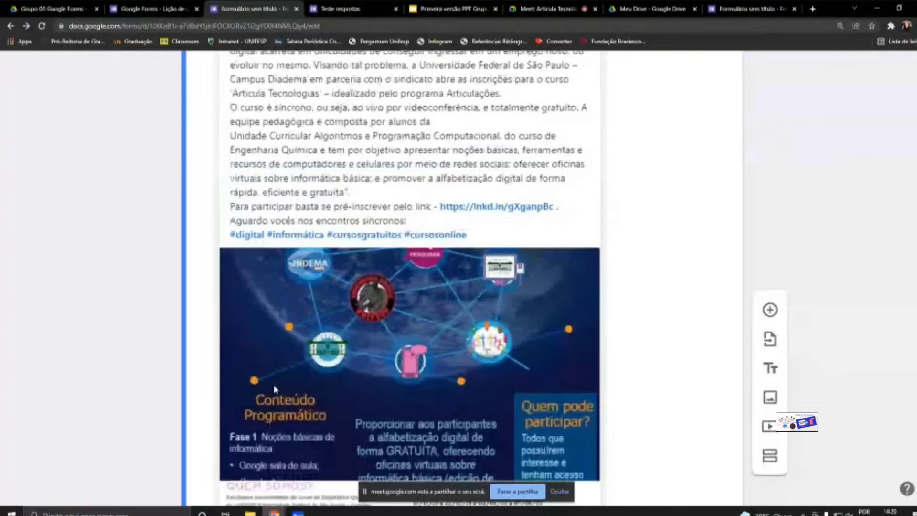
scroll(274, 390, "up", 10)
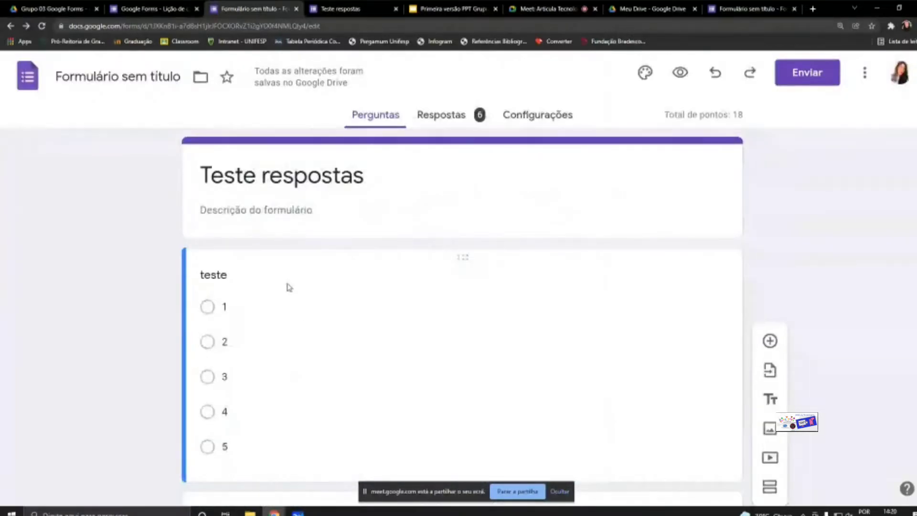
- Open the theme options of the "Google Forms - Lição de casa" form and highlight the "Cabeçalho" heading
left_click(171, 11)
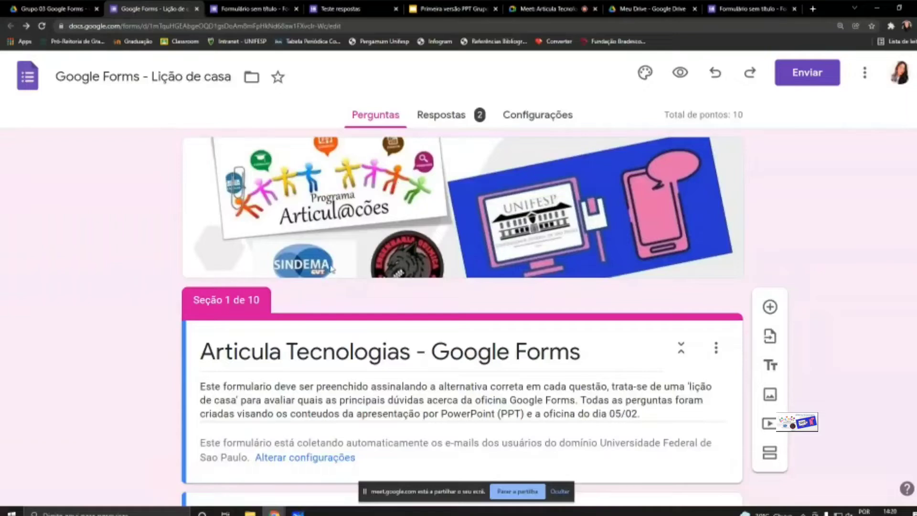
left_click(645, 74)
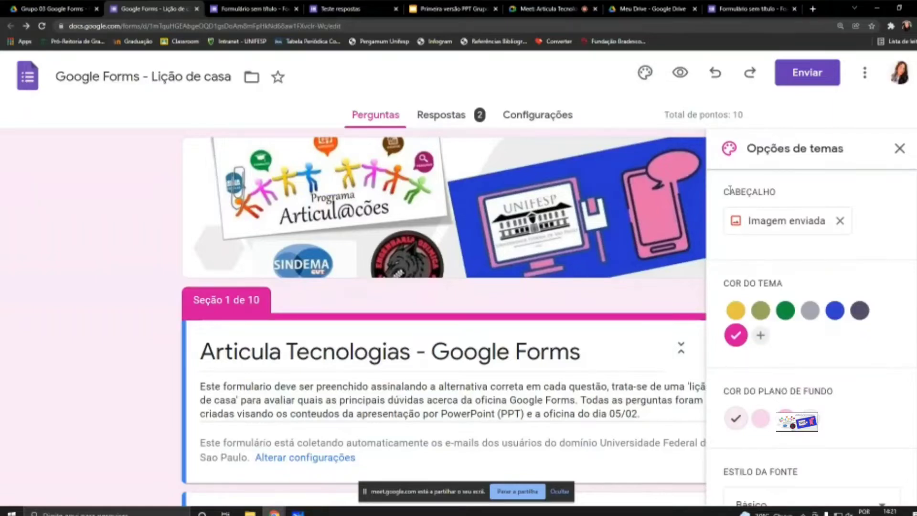
left_click_drag(725, 191, 776, 193)
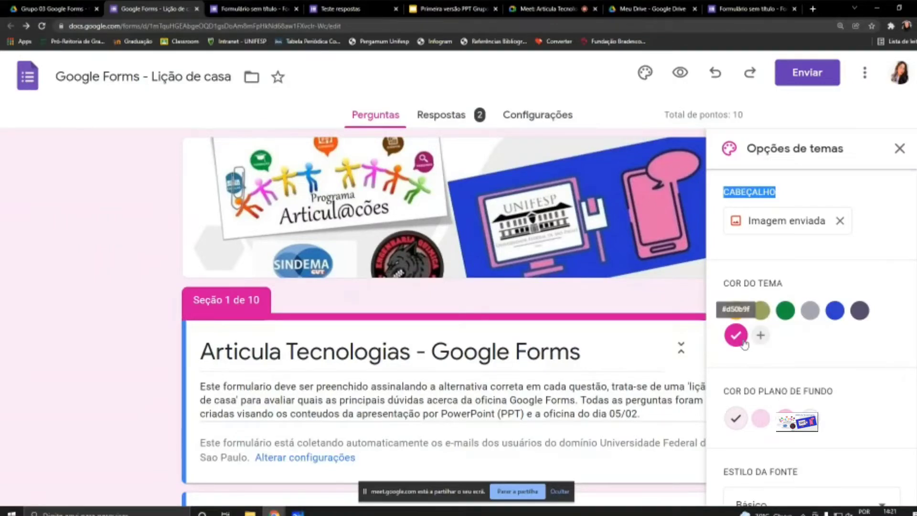
- Try the green theme colour and the light grey background, restoring the pink theme and the lightest pink background
left_click(785, 312)
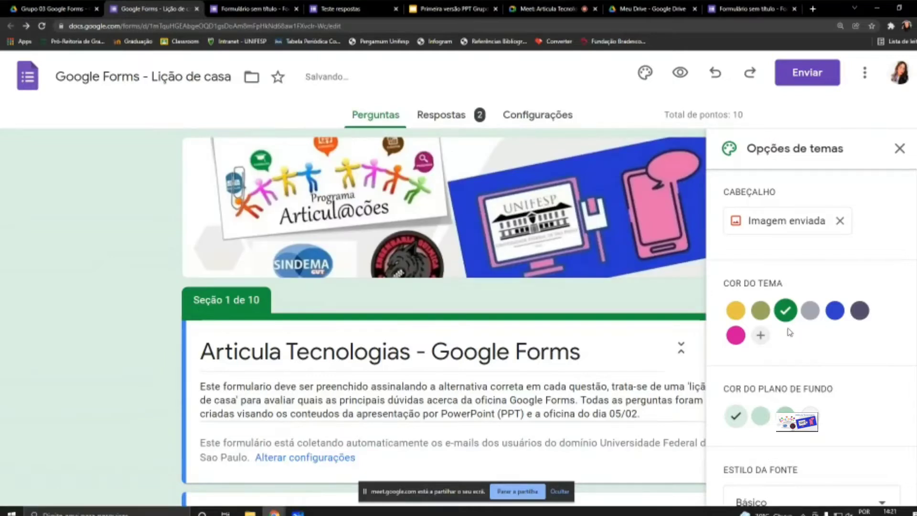
left_click(735, 335)
scroll(831, 352, "down", 1)
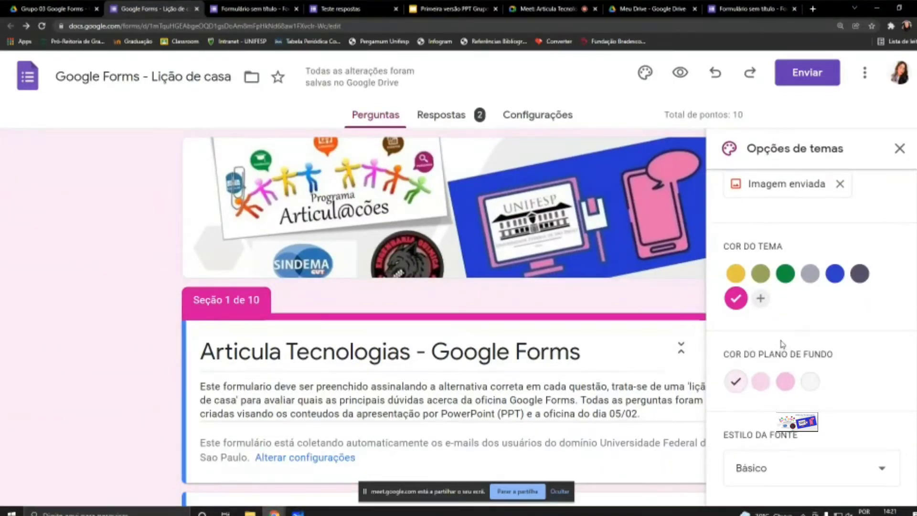
left_click(809, 382)
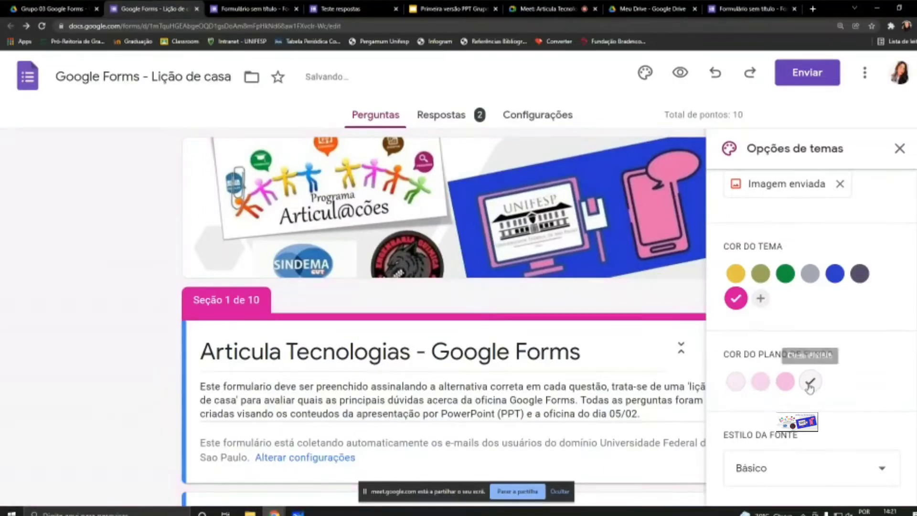
left_click(736, 381)
- Try the Decorativo, Formal and Divertido font styles on the form's theme, restoring the Básico style
scroll(765, 382, "down", 3)
left_click(885, 472)
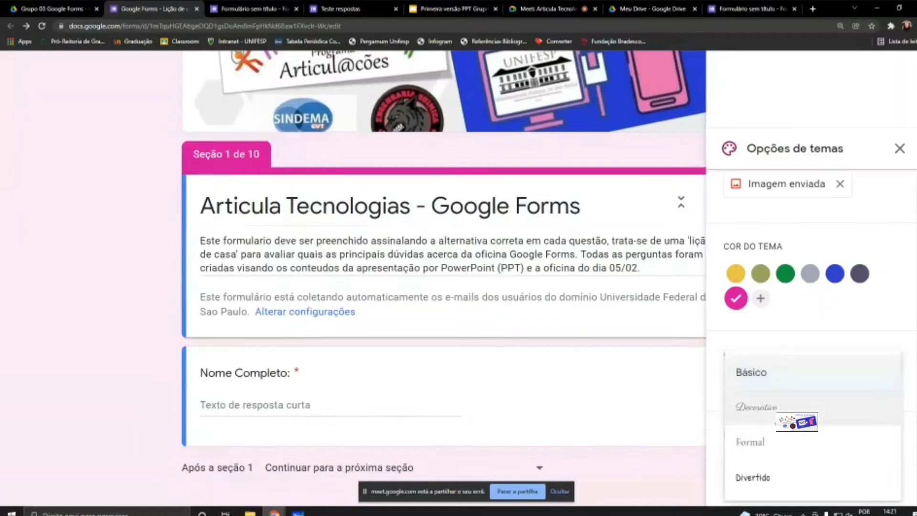
left_click(784, 408)
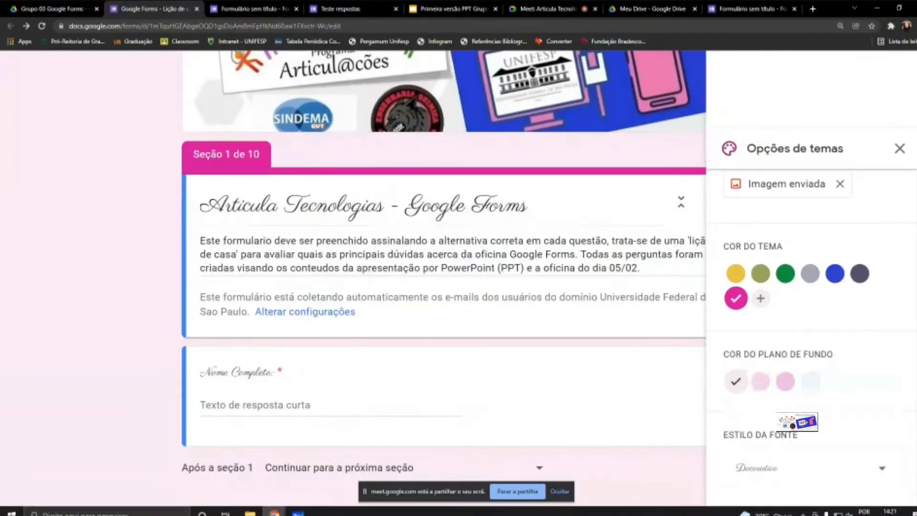
left_click(795, 467)
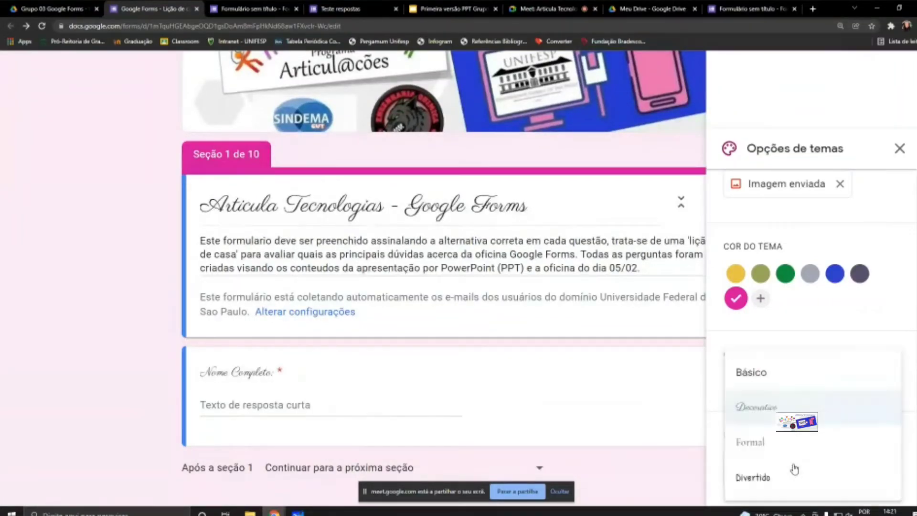
left_click(787, 445)
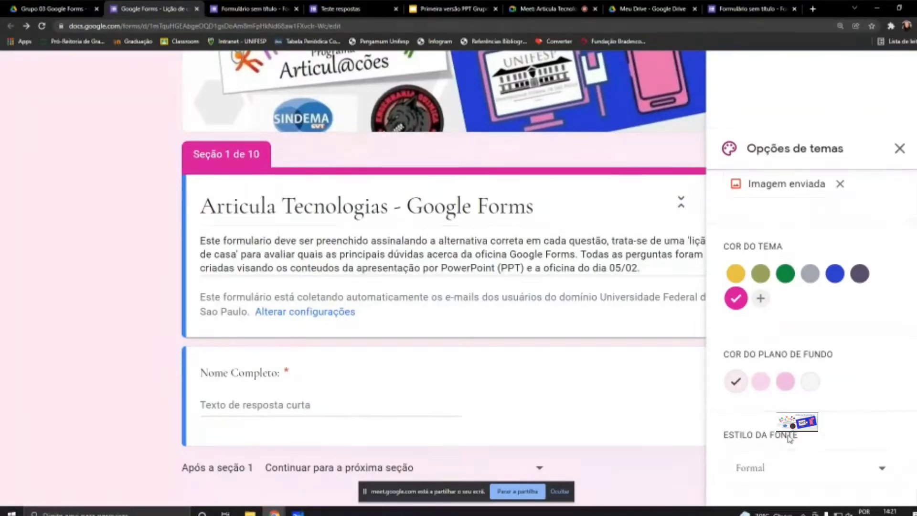
left_click(799, 467)
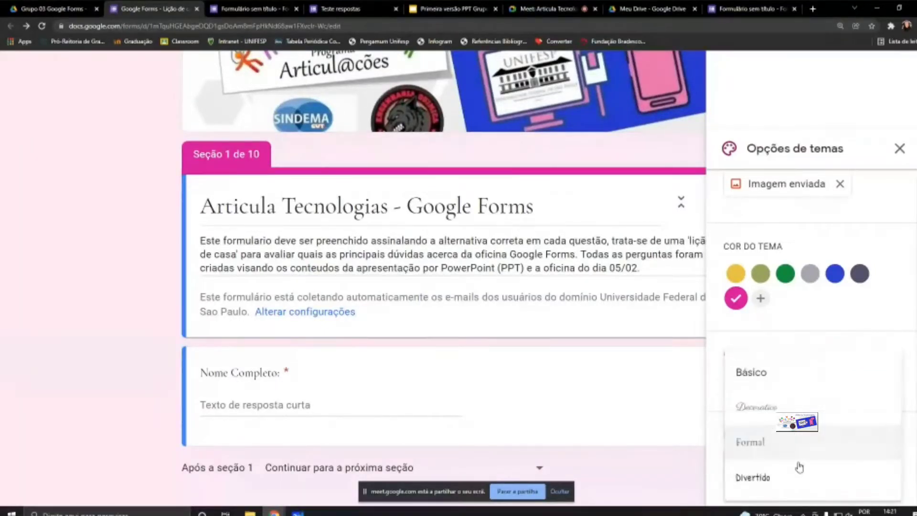
scroll(800, 467, "down", 3)
scroll(799, 467, "up", 3)
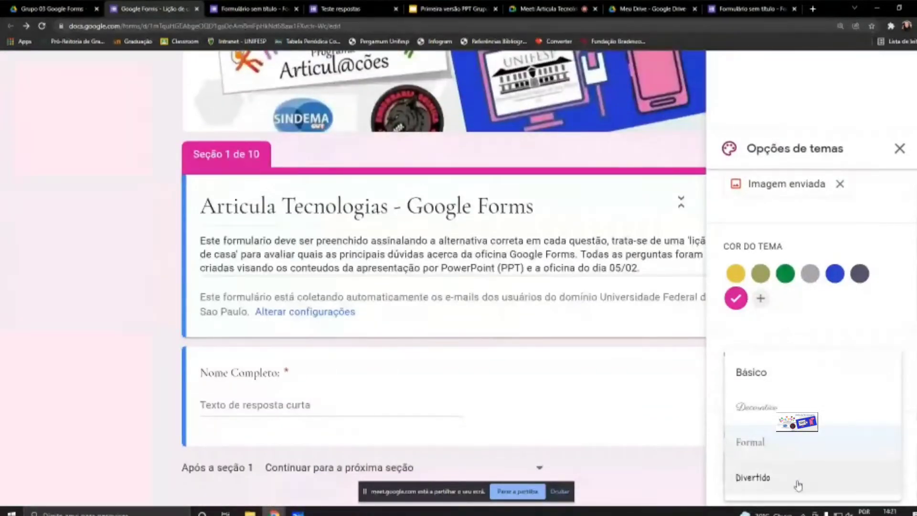
left_click(796, 482)
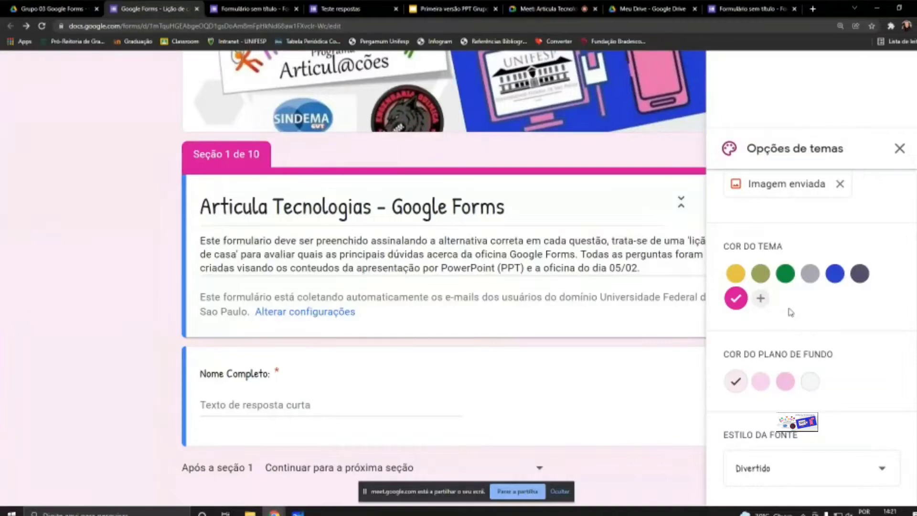
left_click(815, 476)
left_click(840, 371)
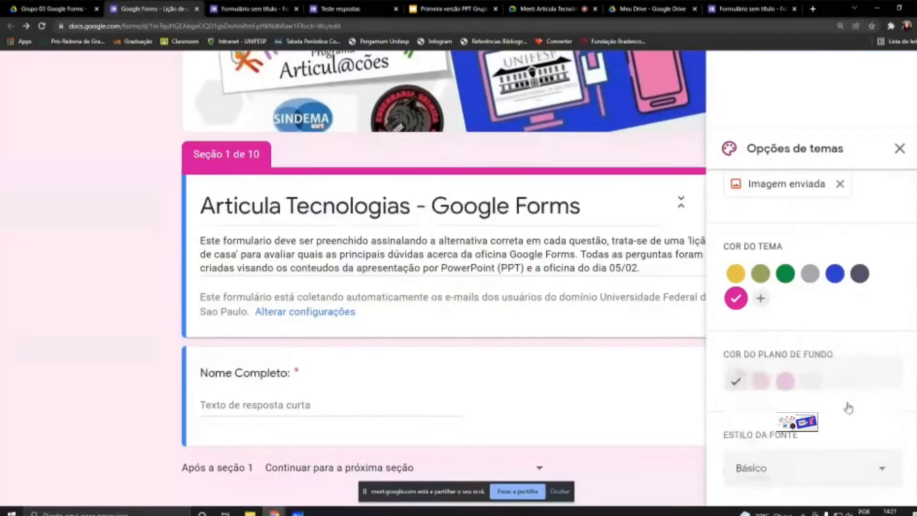
scroll(850, 413, "down", 4)
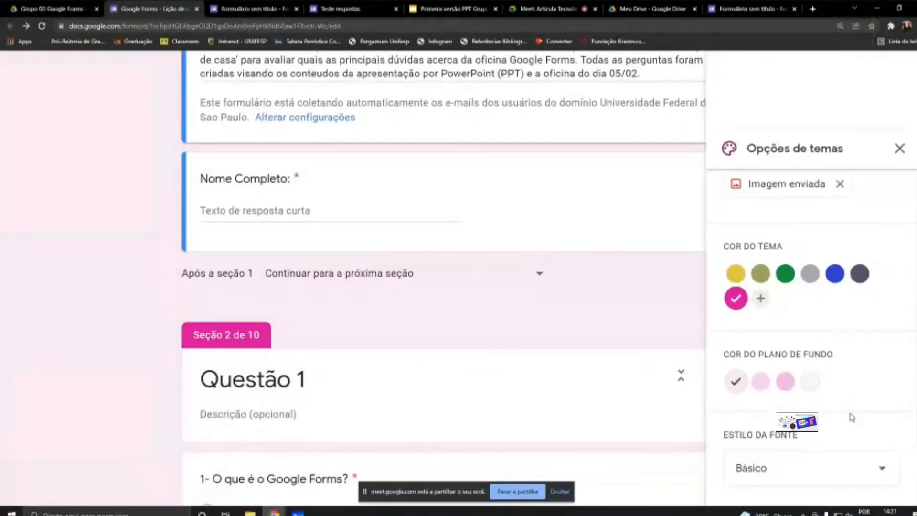
- Switch to the "Teste respostas" form and examine its collected responses in the summary and grouped by question
left_click(268, 9)
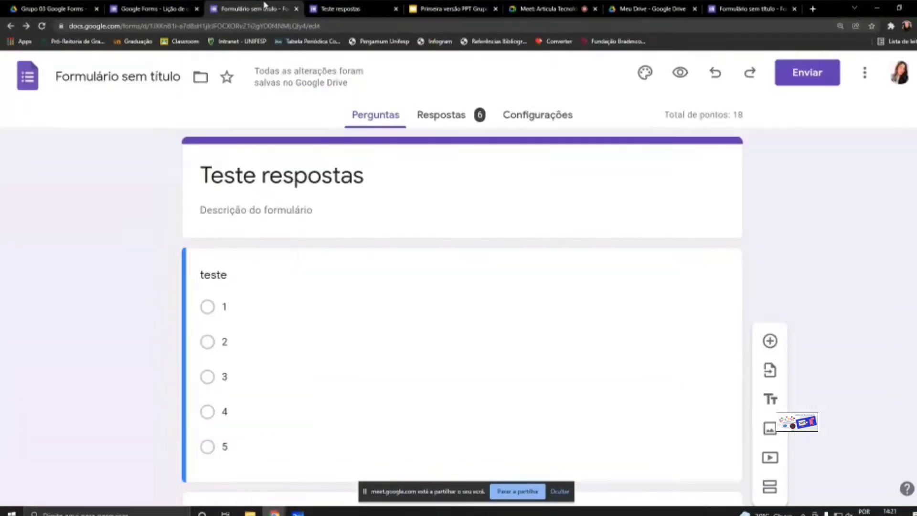
left_click(439, 114)
scroll(536, 190, "down", 1)
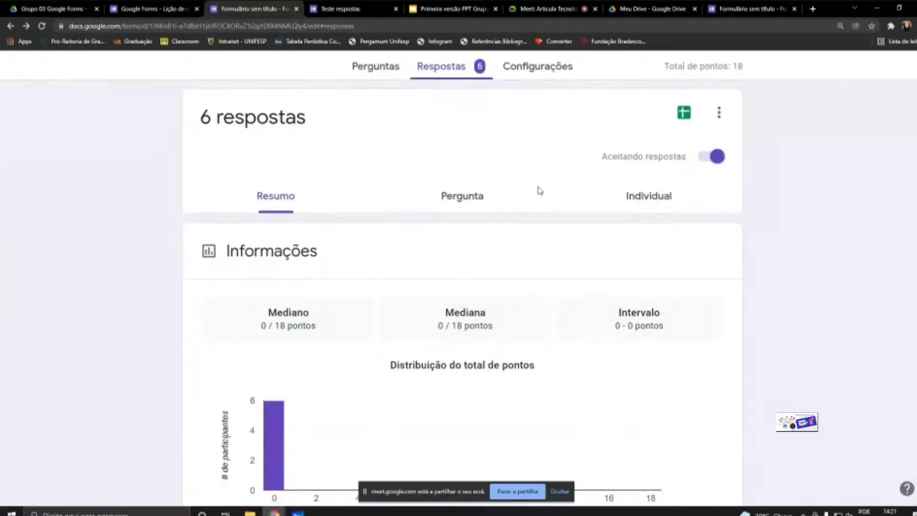
scroll(536, 190, "down", 1)
left_click(464, 159)
scroll(539, 180, "down", 1)
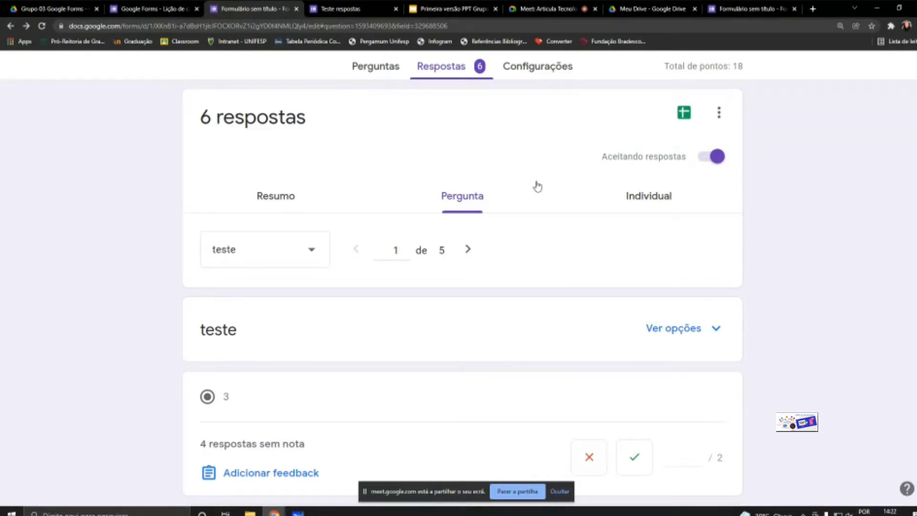
scroll(537, 186, "down", 2)
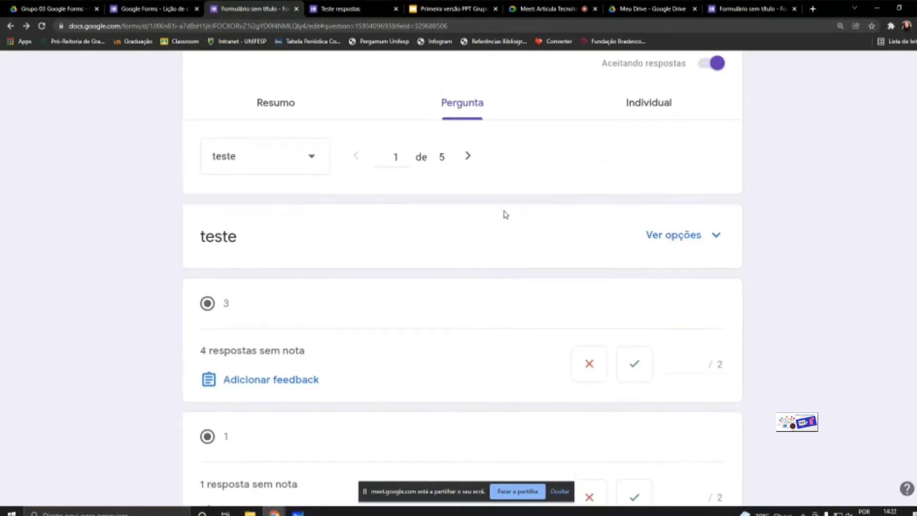
scroll(503, 213, "up", 3)
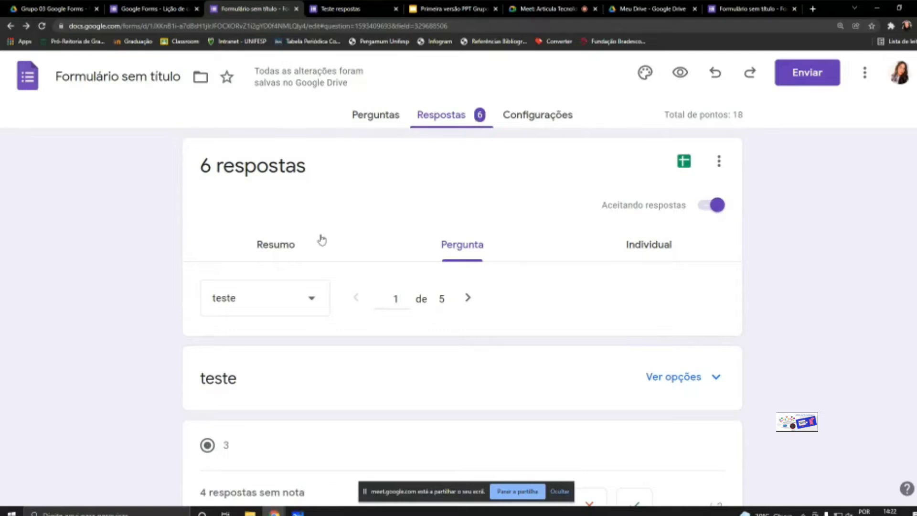
- Revisit the response summary and advance to question 2 of 5 in the per-question view
left_click(298, 248)
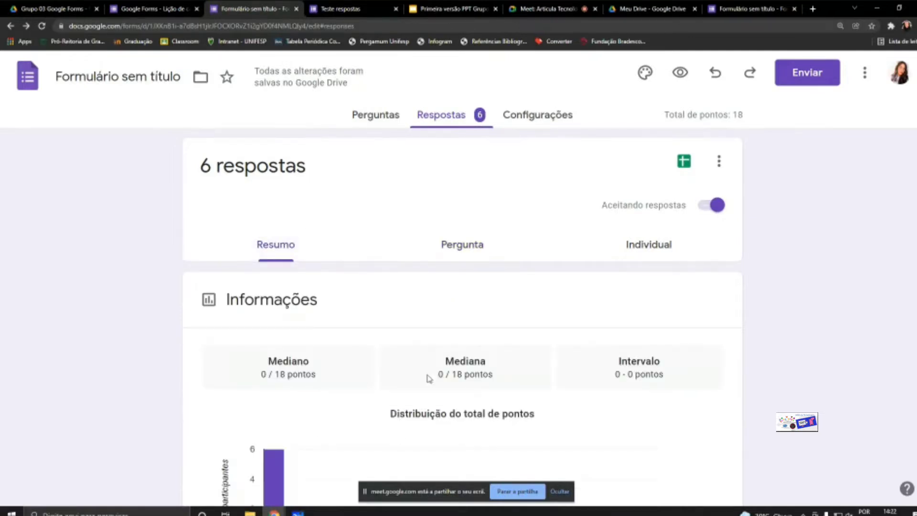
left_click(457, 246)
scroll(417, 305, "down", 2)
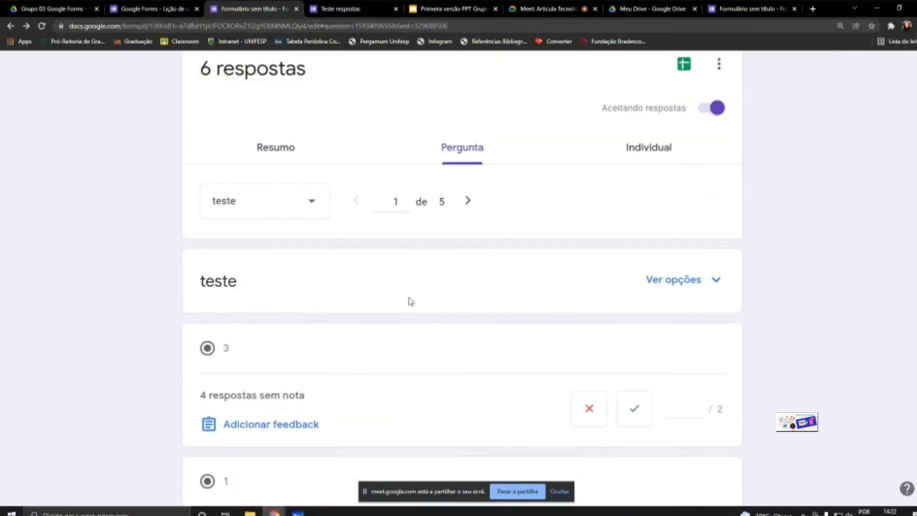
left_click(311, 207)
left_click(309, 214)
left_click(274, 212)
double_click(395, 201)
left_click(468, 201)
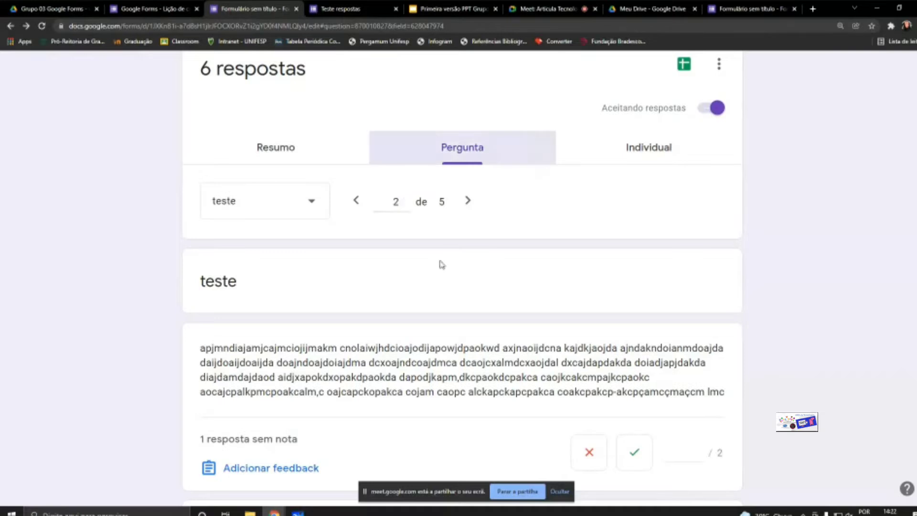
- Review the answers to the second question, opening the feedback entry for the second-to-last answer and cancelling it
scroll(435, 225, "down", 2)
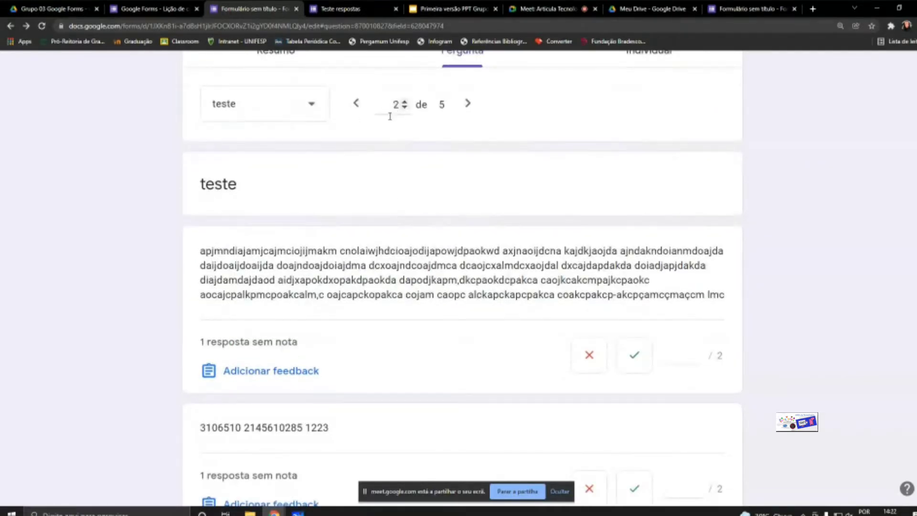
scroll(287, 229, "down", 1)
left_click_drag(260, 216, 306, 235)
left_click(333, 251)
scroll(363, 252, "down", 3)
left_click(345, 249)
scroll(346, 250, "down", 3)
scroll(347, 250, "down", 6)
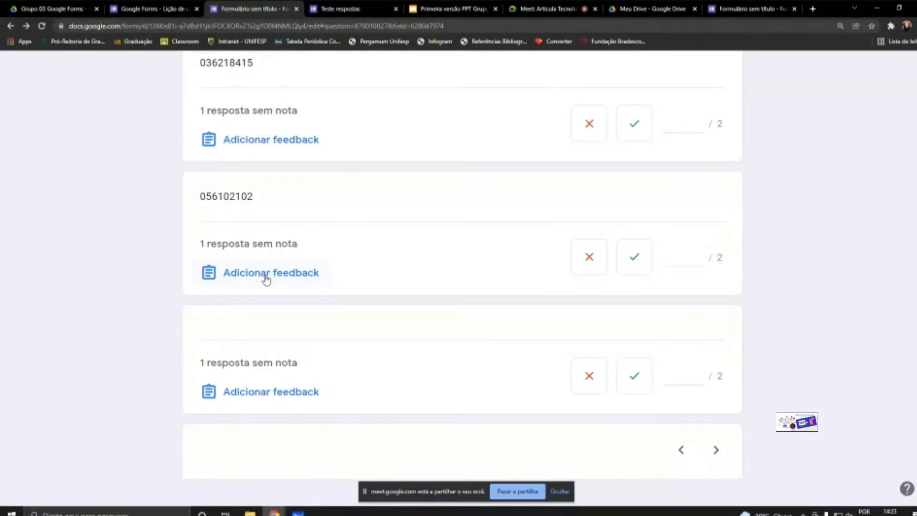
left_click(266, 280)
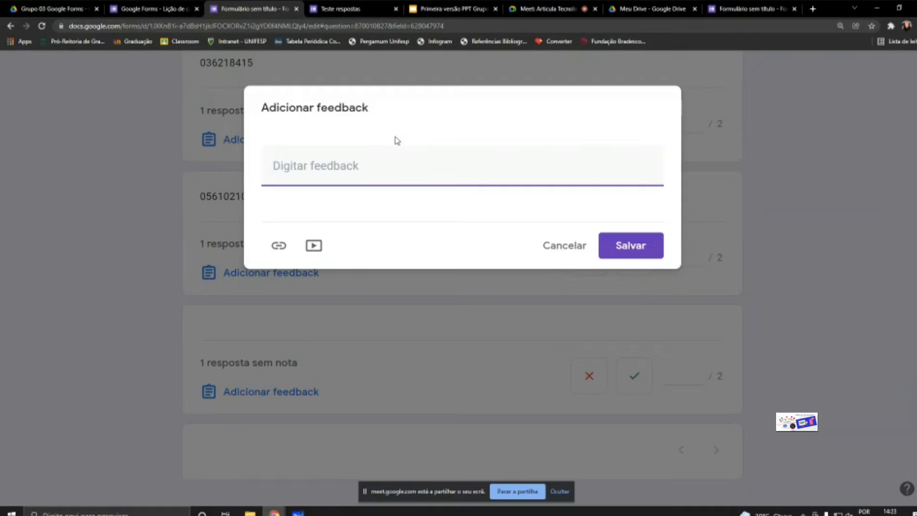
left_click(568, 248)
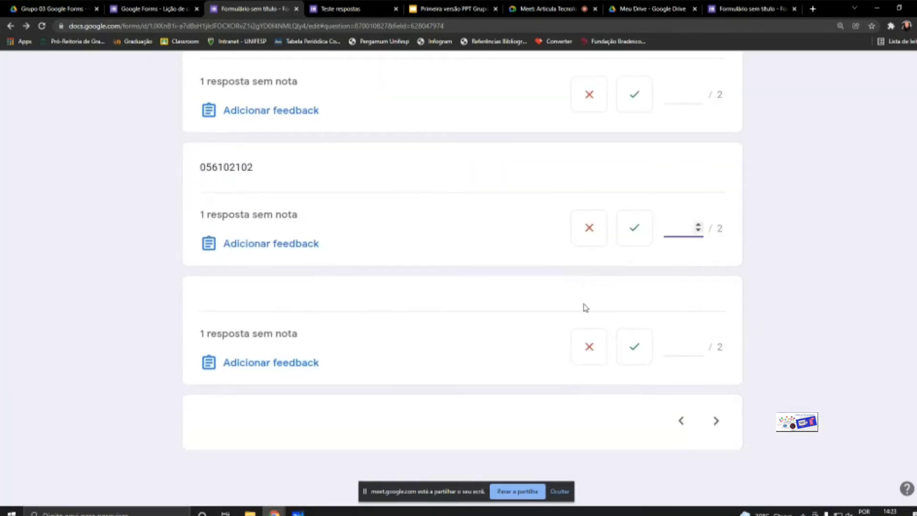
- Examine the first individual response, including its score and the answer marked on the first question
scroll(587, 308, "up", 15)
left_click(653, 253)
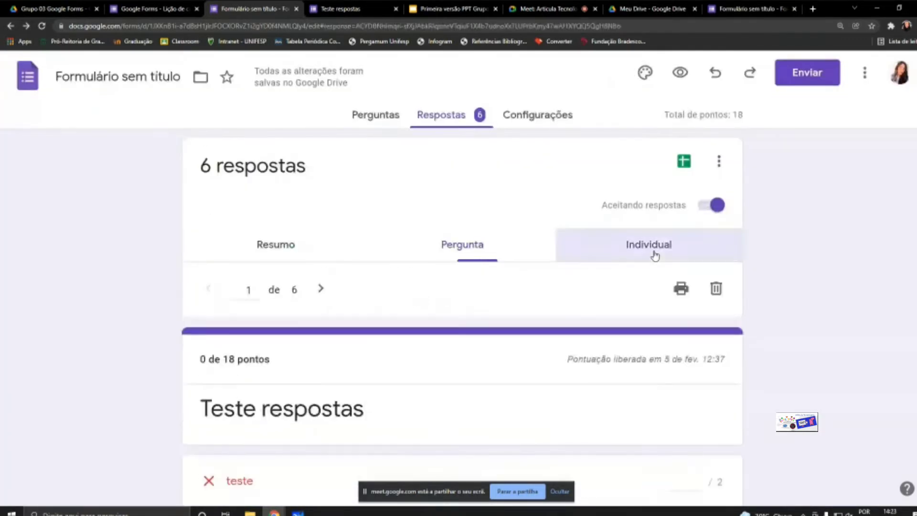
scroll(656, 255, "down", 3)
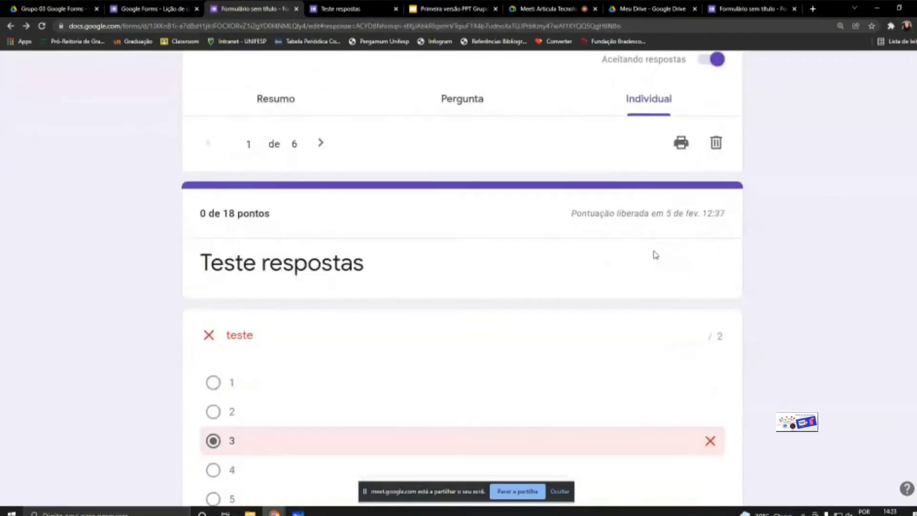
scroll(659, 261, "down", 2)
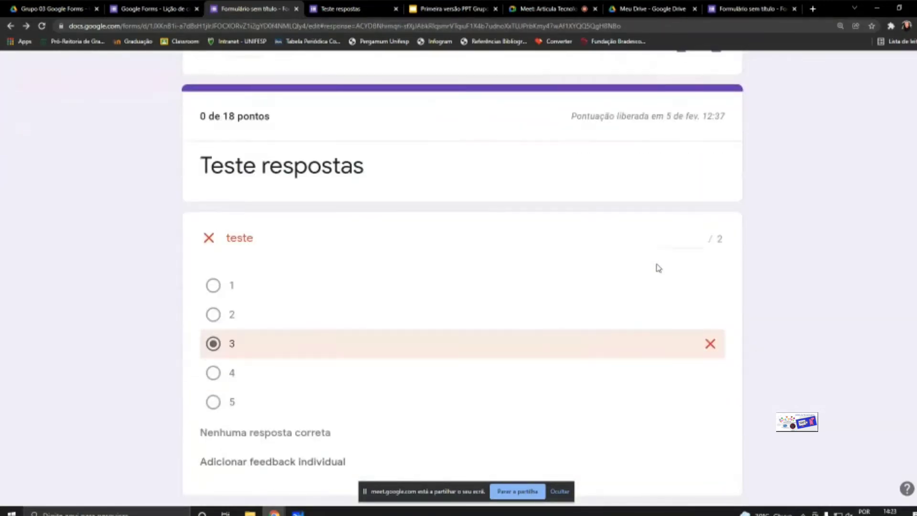
scroll(659, 268, "up", 4)
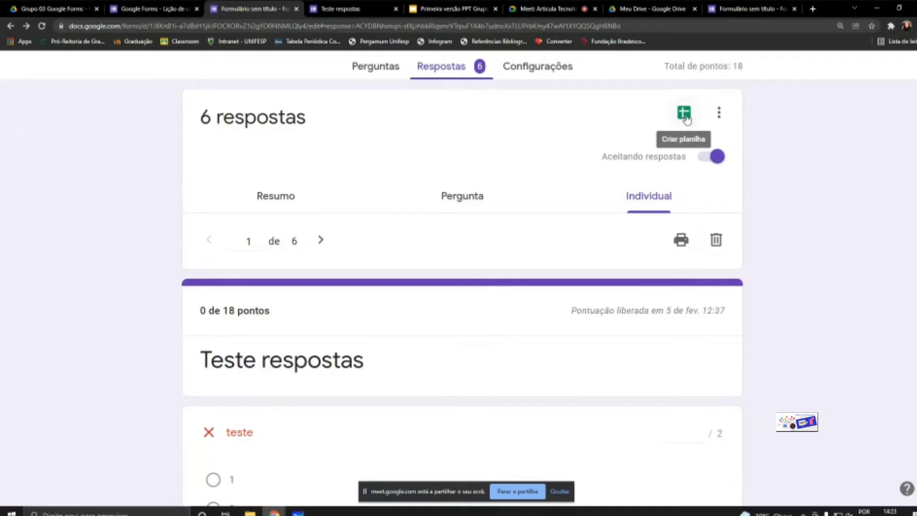
- Create a new spreadsheet as the form's response destination and inspect its "Carimbo de data/hora" and "Pontuação" columns
left_click(685, 115)
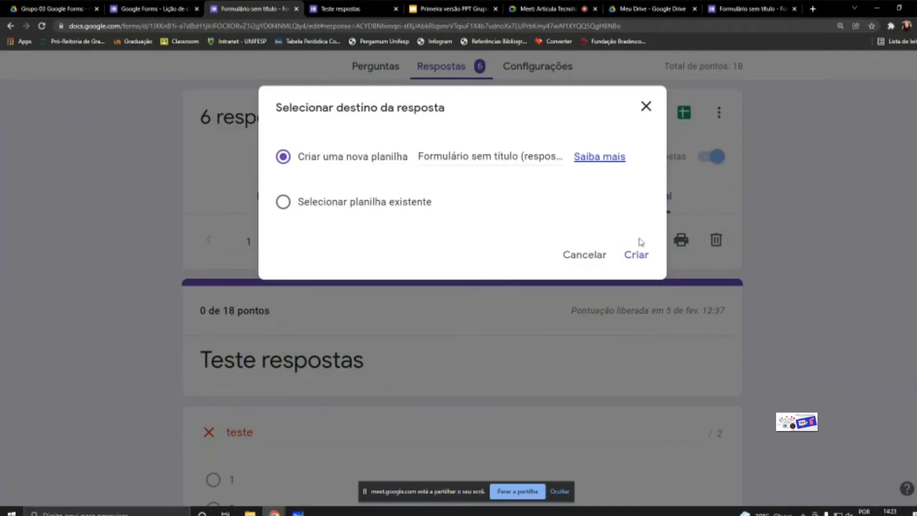
left_click(638, 255)
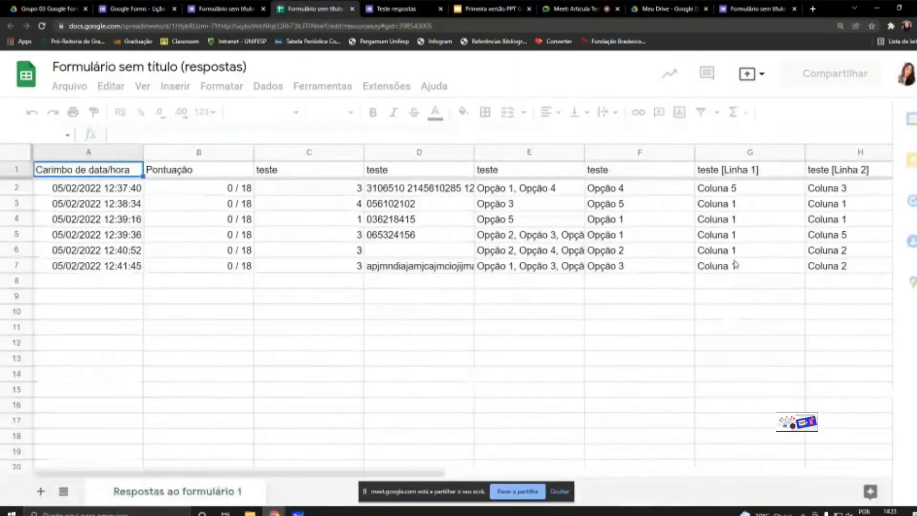
left_click(113, 191)
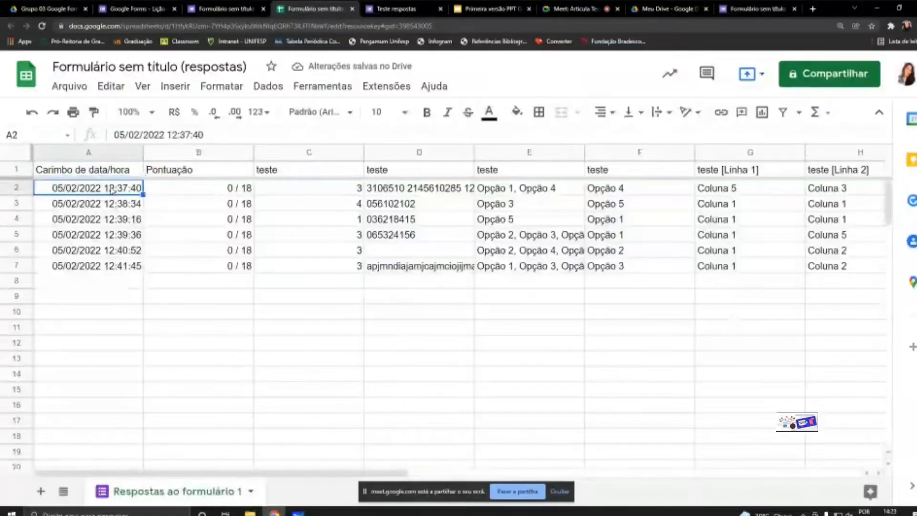
left_click(113, 208)
left_click(112, 253)
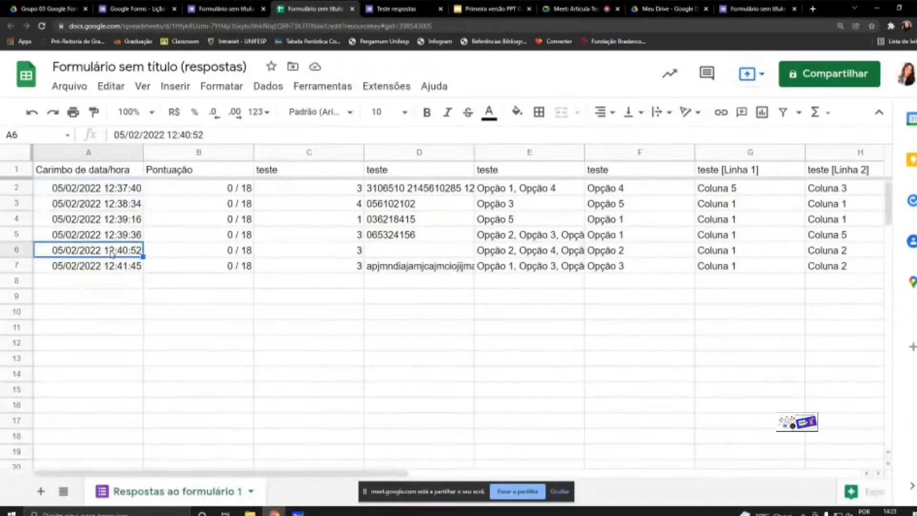
left_click(209, 189)
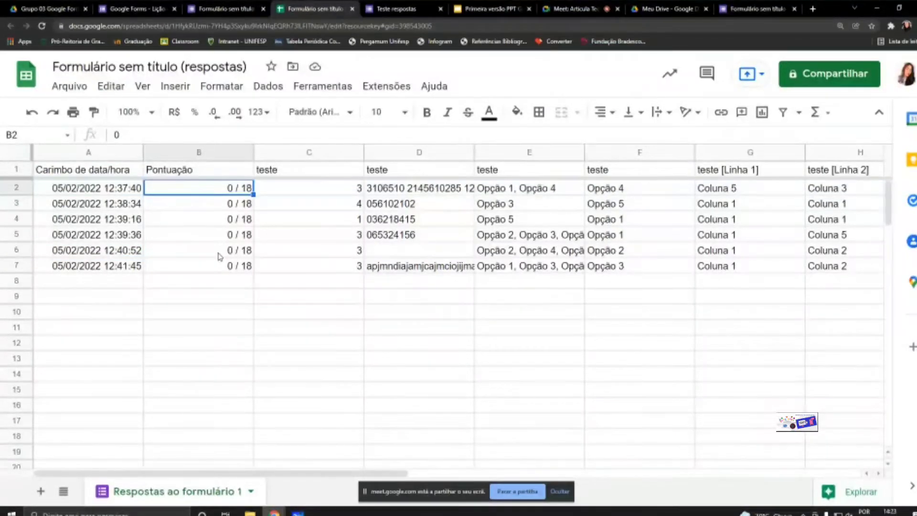
- Return to the questions of the "Teste respostas" form and open the checkbox question for editing down to its answer key
left_click(225, 8)
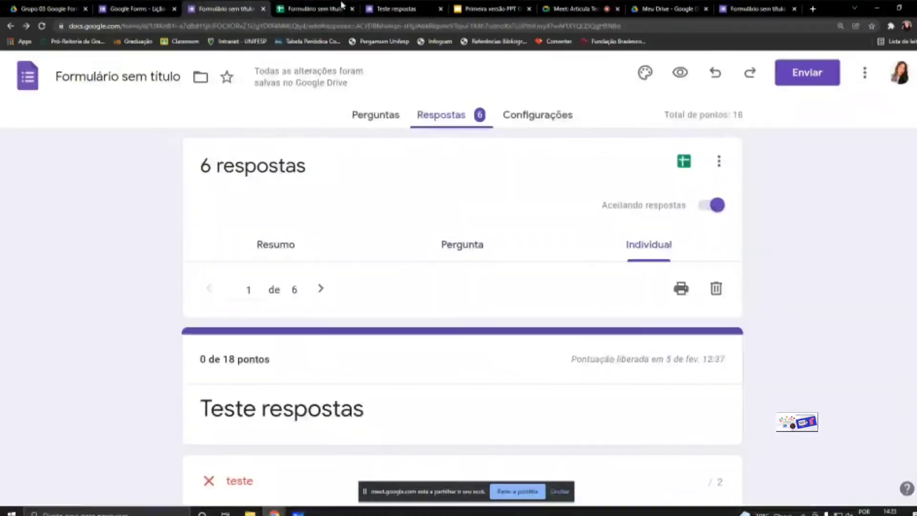
left_click(428, 7)
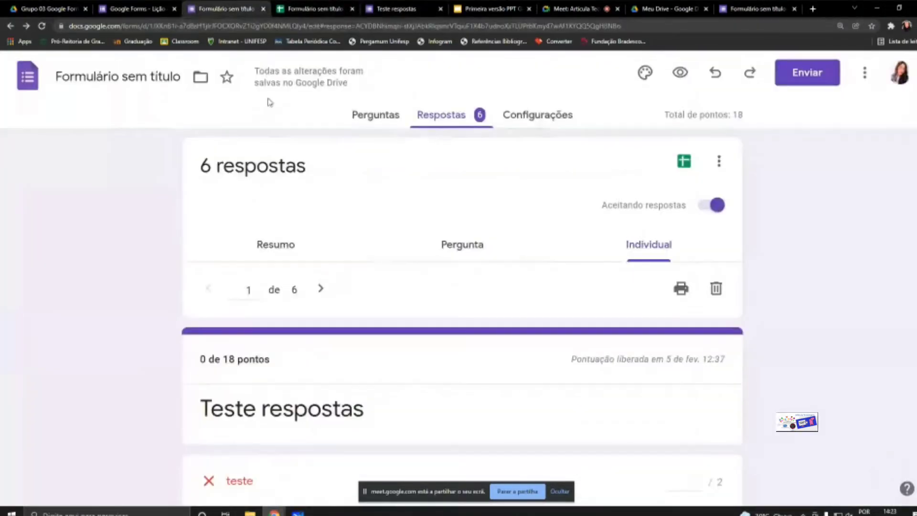
left_click(295, 243)
left_click(368, 116)
scroll(472, 237, "down", 2)
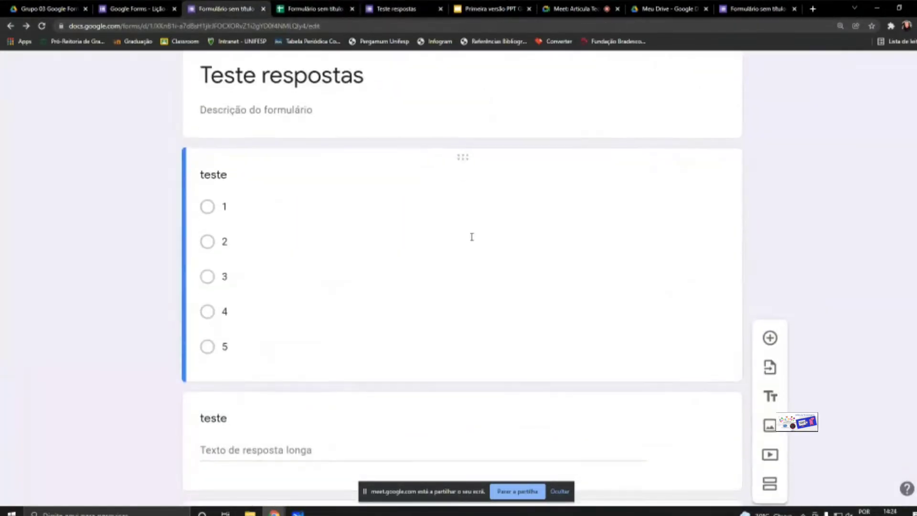
scroll(471, 237, "down", 5)
left_click(463, 172)
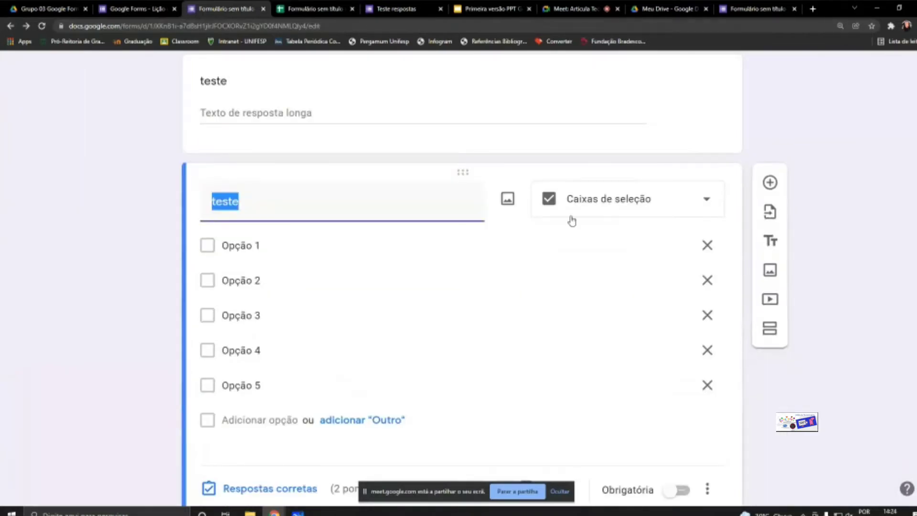
scroll(592, 234, "down", 2)
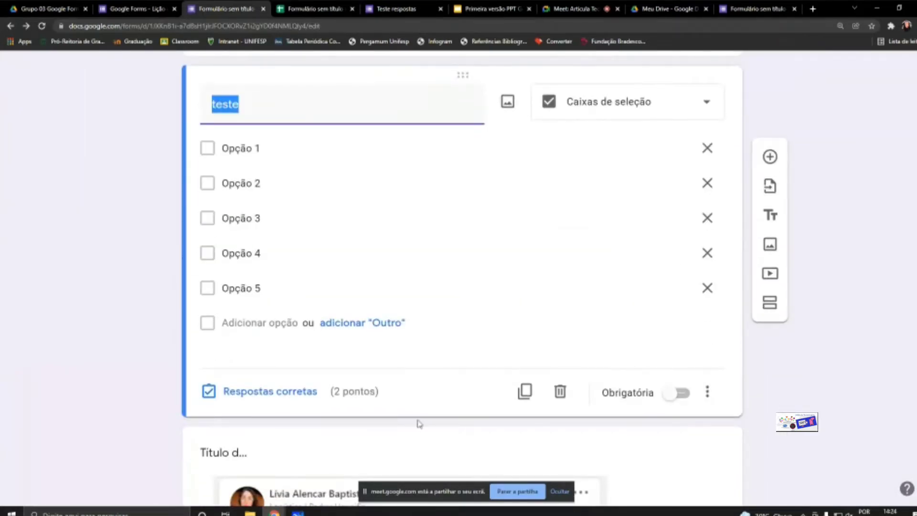
- Mark Opção 2 and Opção 4 as the correct answers in the checkbox question's answer key and finish editing it
left_click(350, 394)
double_click(338, 394)
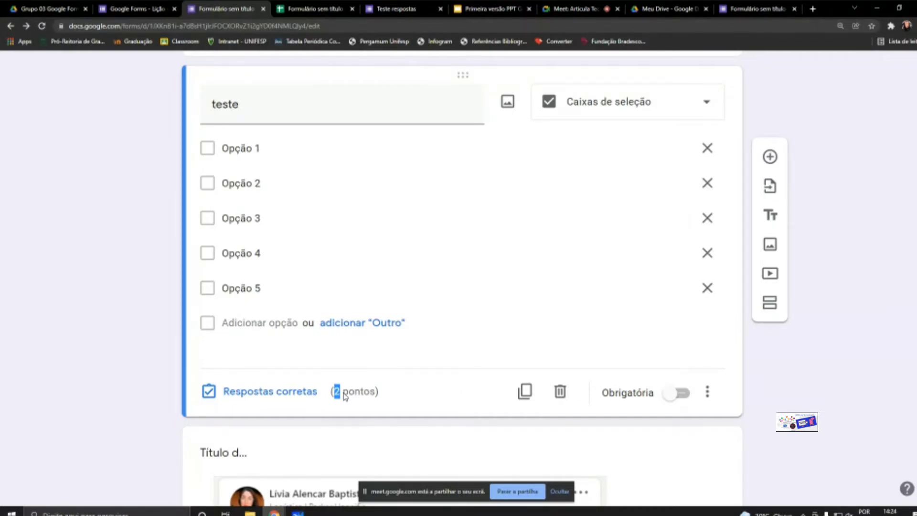
left_click(287, 397)
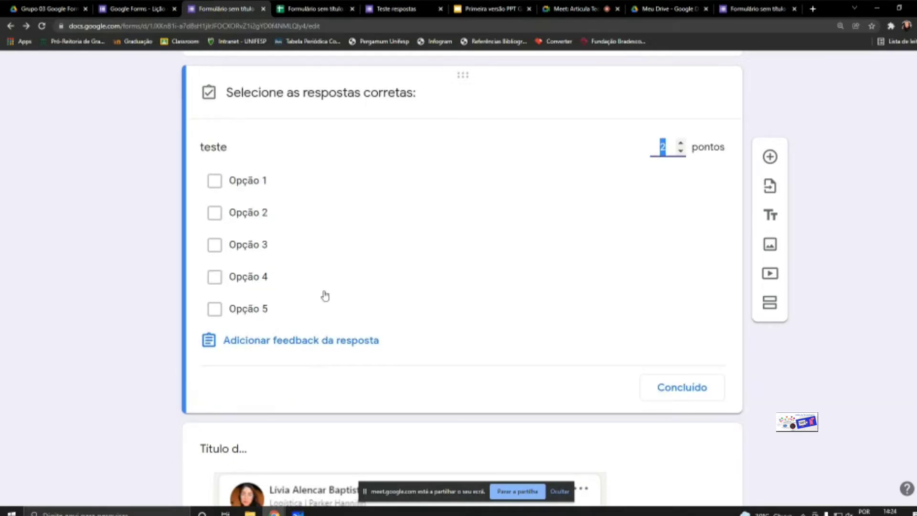
left_click(595, 149)
left_click(249, 282)
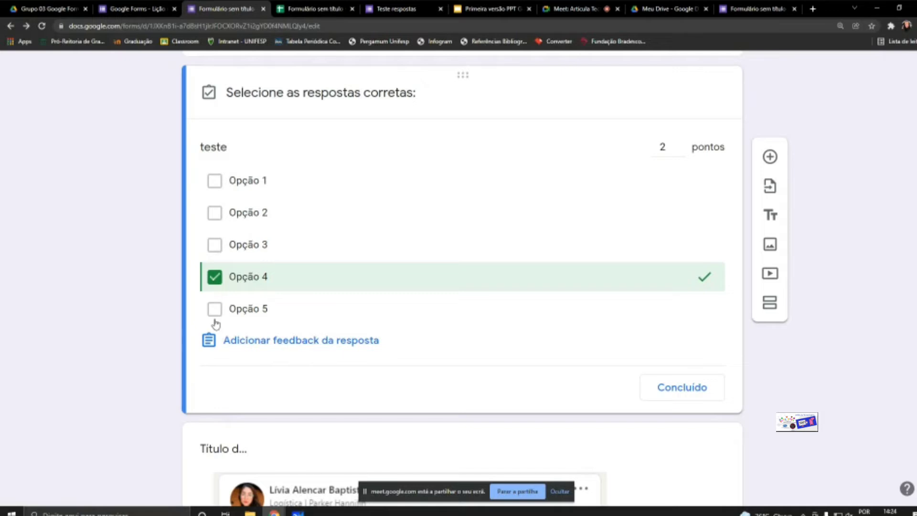
left_click(215, 214)
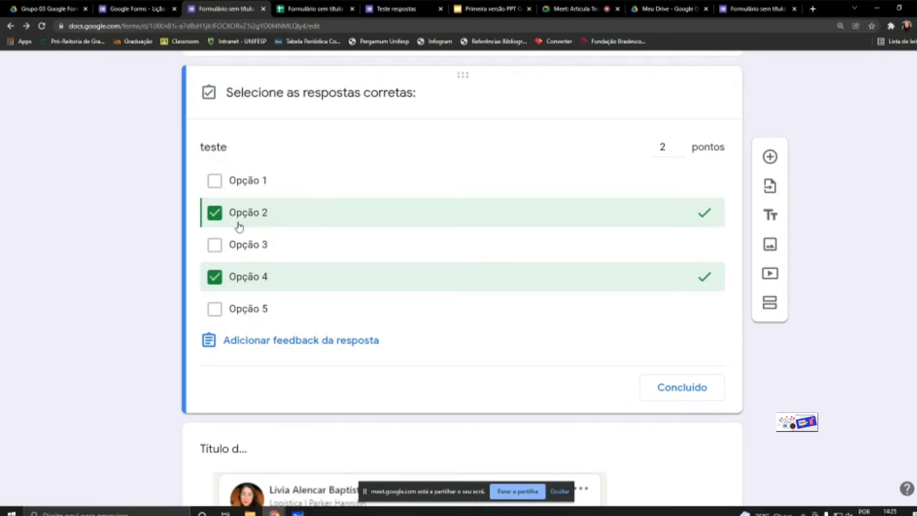
left_click(682, 393)
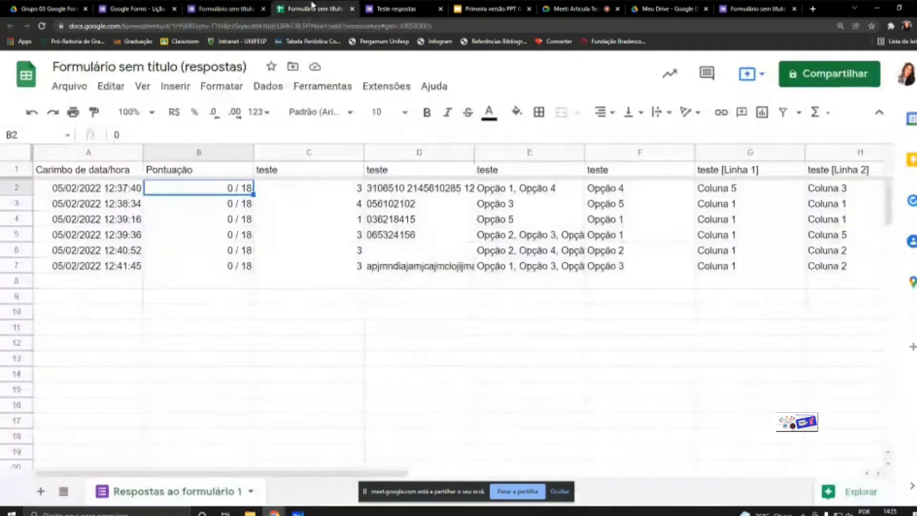
- Inspect the checkbox question's answers in the response spreadsheet, selecting the first respondent's answer in cell E2
left_click(311, 8)
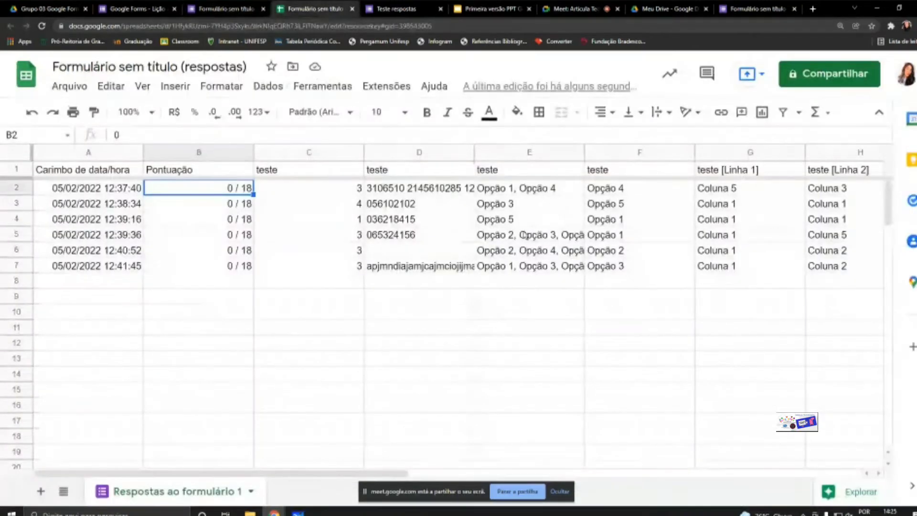
left_click(553, 194)
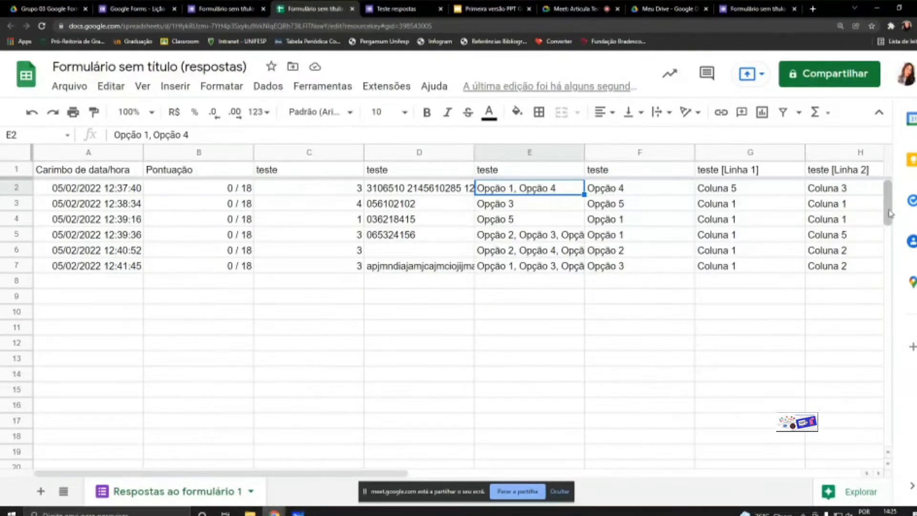
left_click(888, 254)
left_click_drag(897, 256, 902, 174)
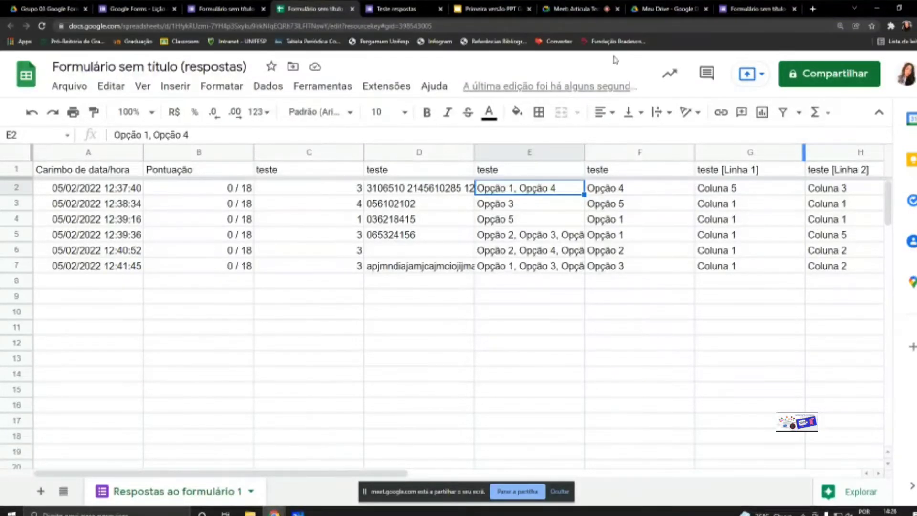
- Examine the form's response summary, from the score distribution and frequently missed questions down to the checkbox question's chart
left_click(237, 7)
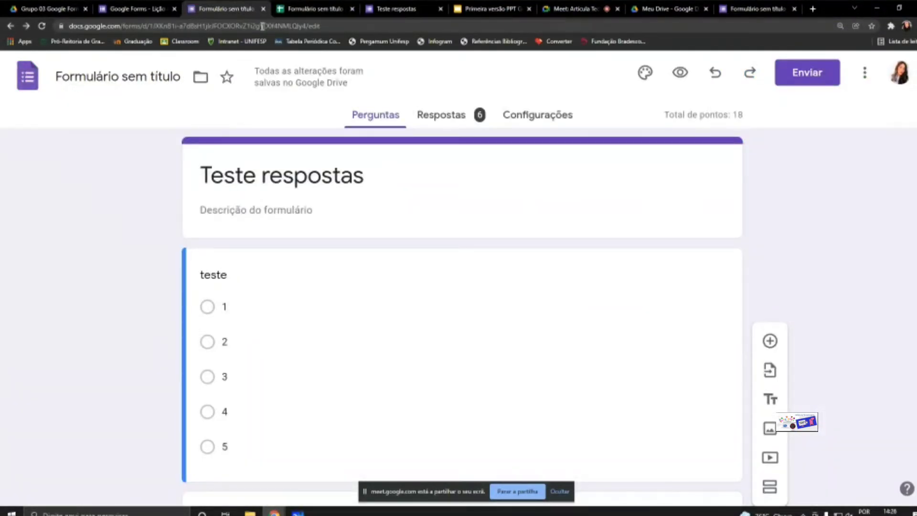
left_click(396, 9)
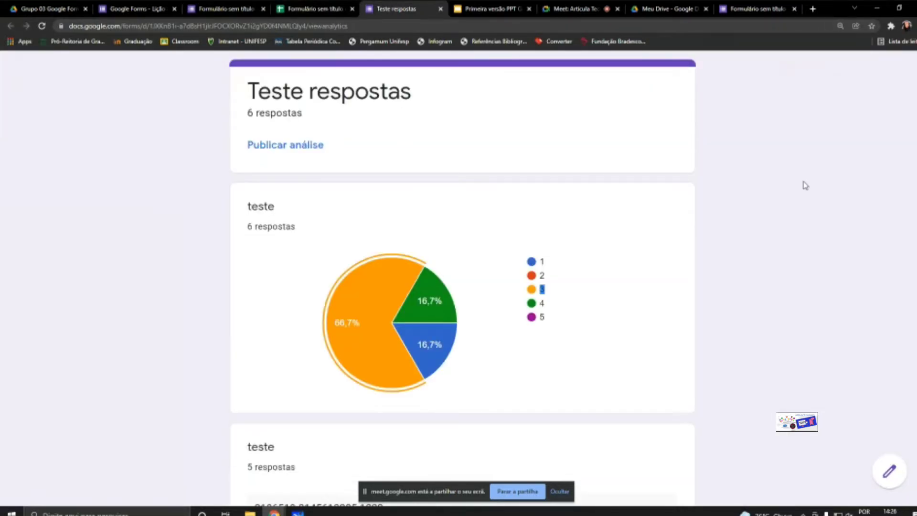
left_click(220, 7)
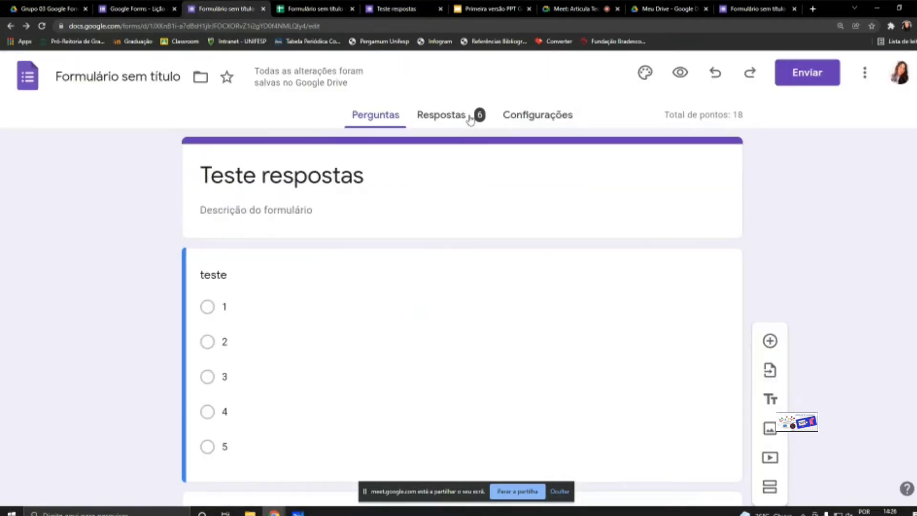
left_click(445, 115)
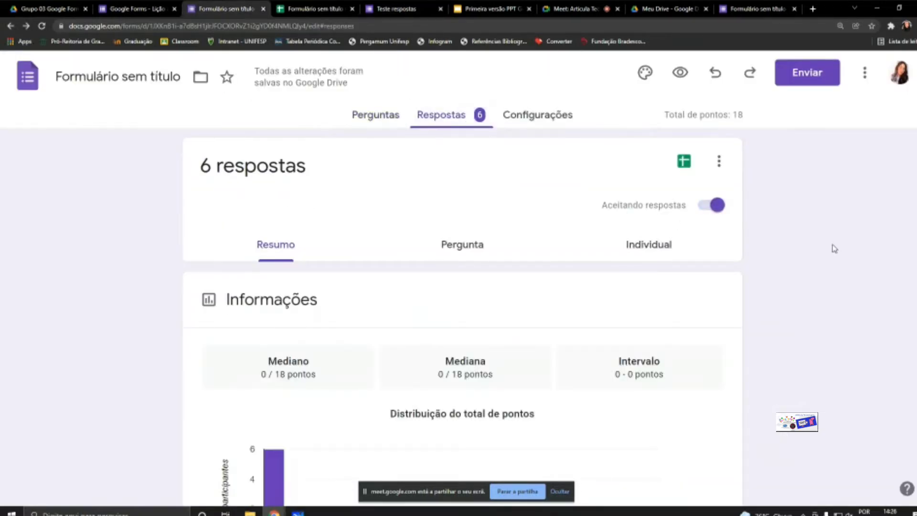
scroll(835, 249, "down", 3)
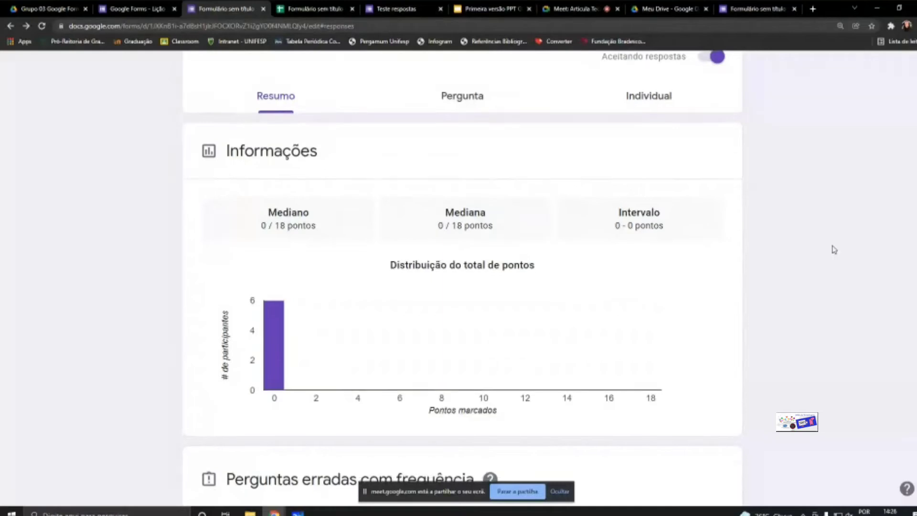
scroll(834, 249, "down", 1)
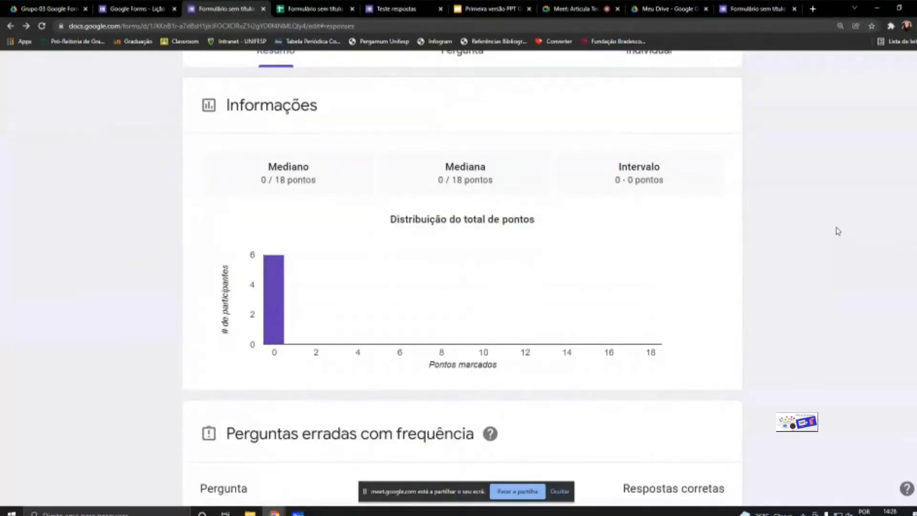
scroll(838, 231, "down", 4)
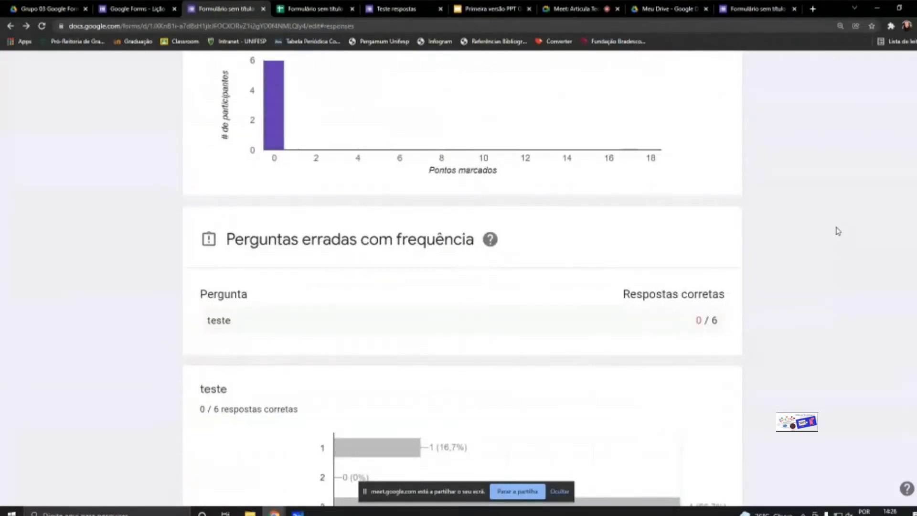
scroll(838, 231, "down", 4)
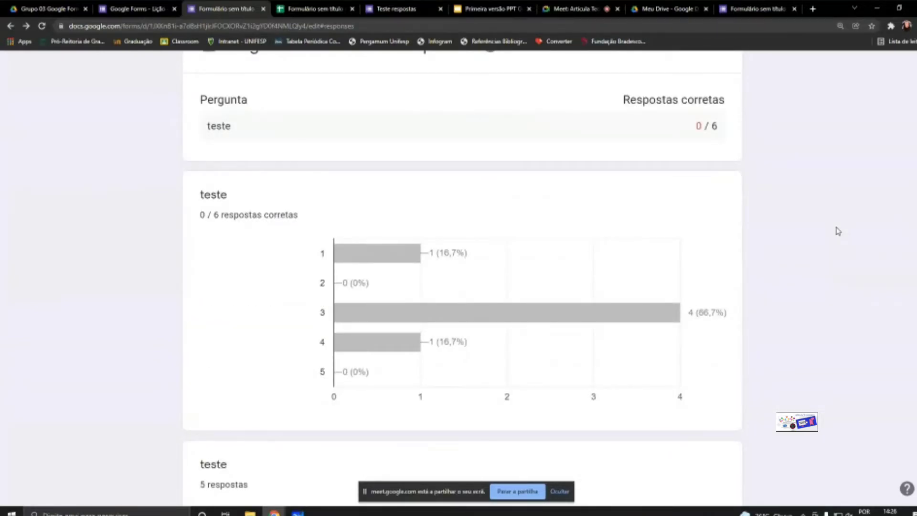
scroll(839, 231, "down", 2)
scroll(838, 231, "down", 2)
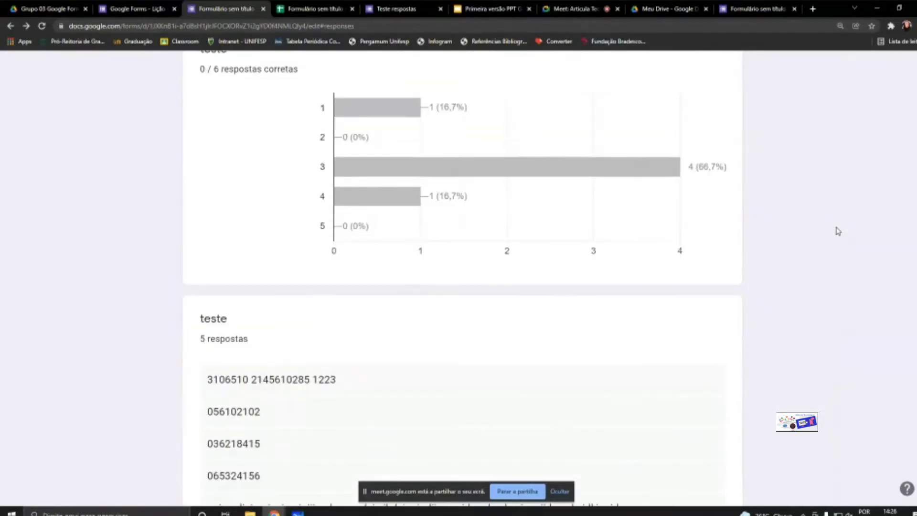
scroll(839, 231, "down", 4)
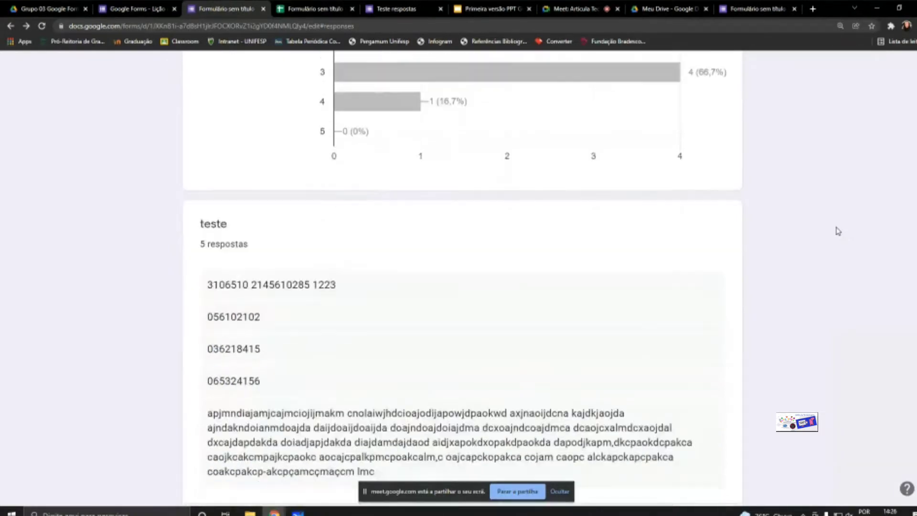
scroll(838, 231, "down", 4)
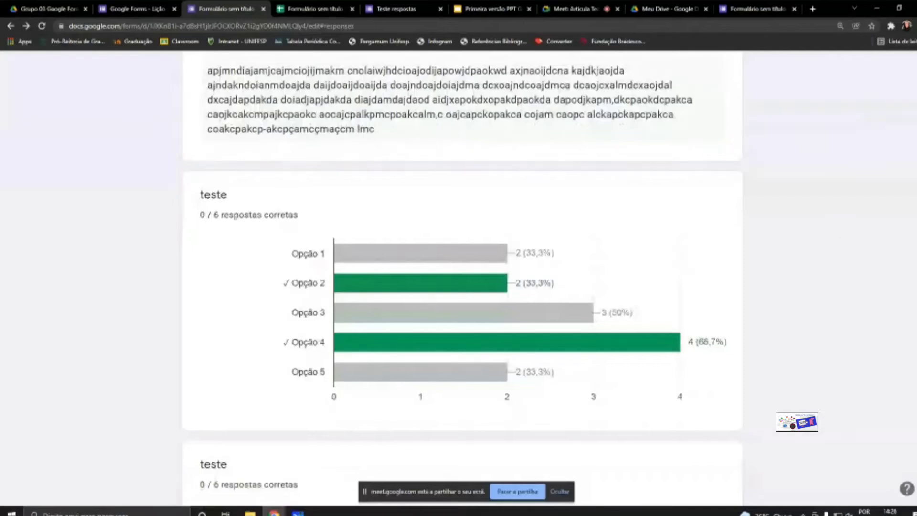
- Show the responses by question and read through the second question's text answers with their grading and feedback options
left_click(914, 26)
left_click(896, 117)
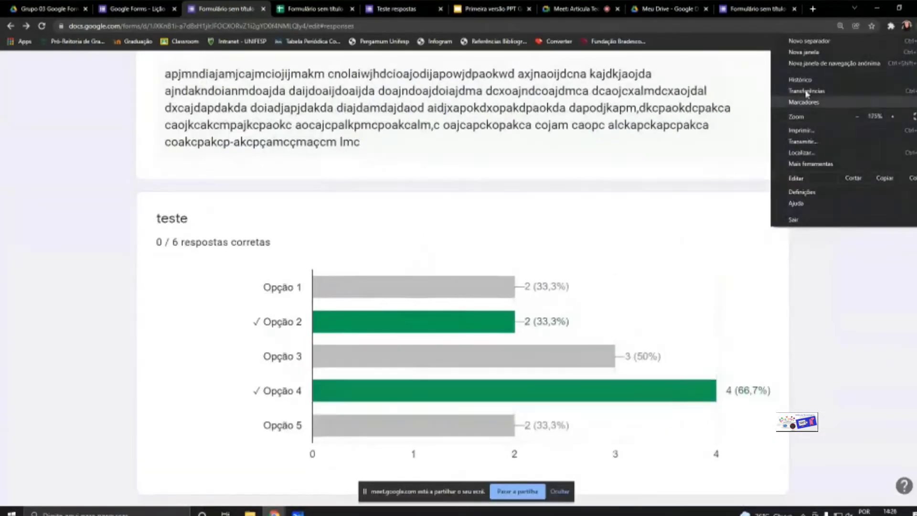
left_click(497, 181)
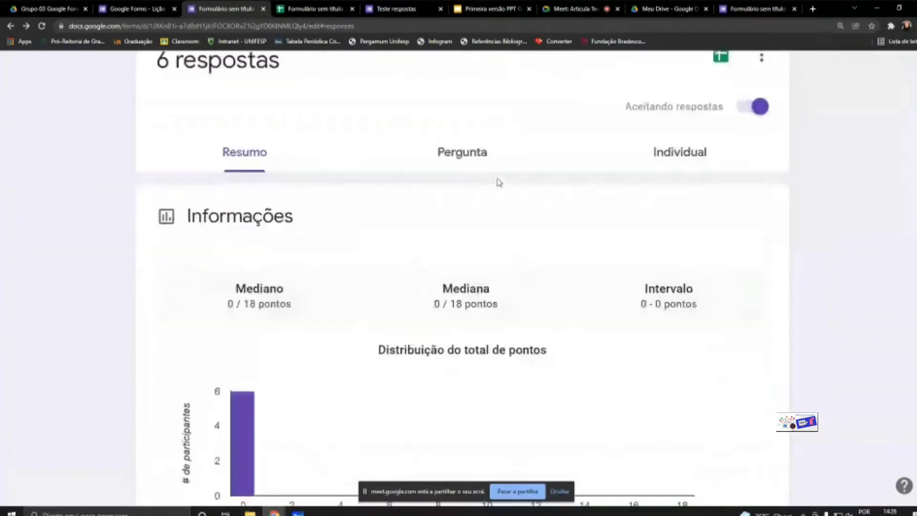
left_click(466, 273)
scroll(832, 294, "down", 3)
scroll(833, 294, "down", 3)
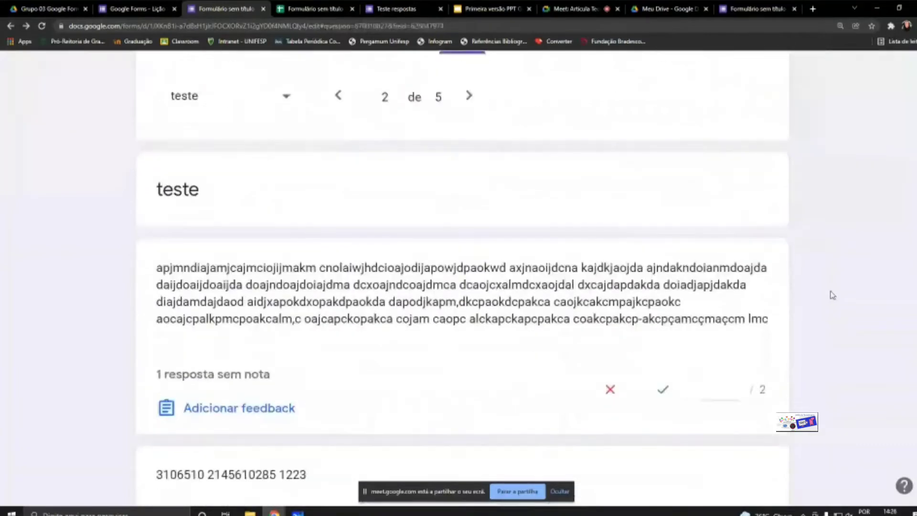
scroll(832, 294, "up", 2)
scroll(833, 295, "down", 1)
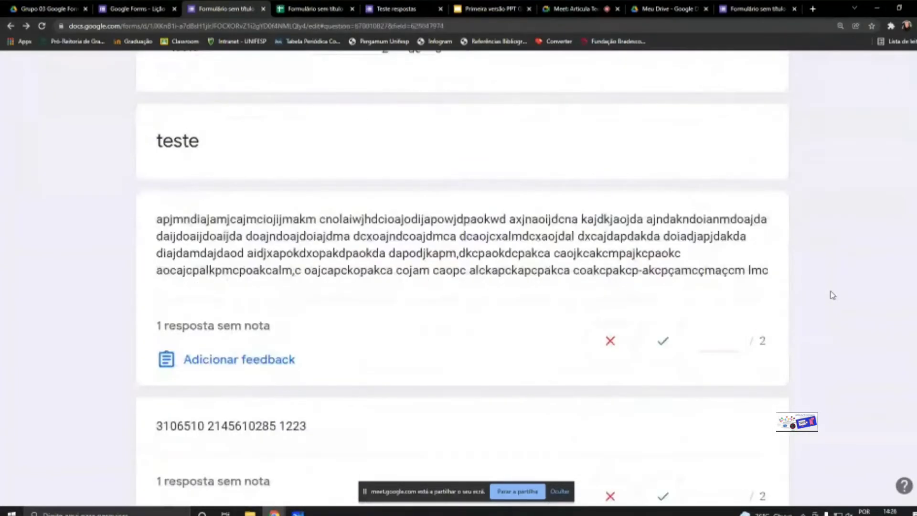
scroll(833, 295, "down", 3)
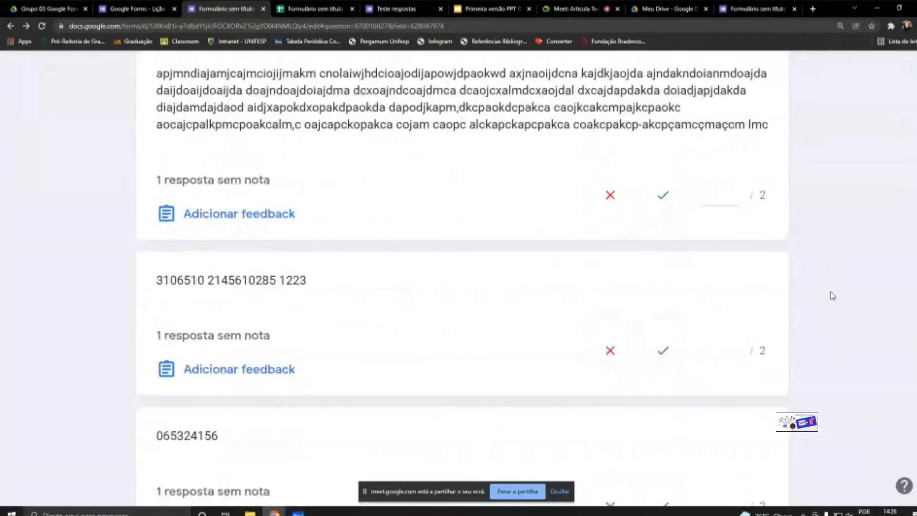
scroll(833, 295, "down", 2)
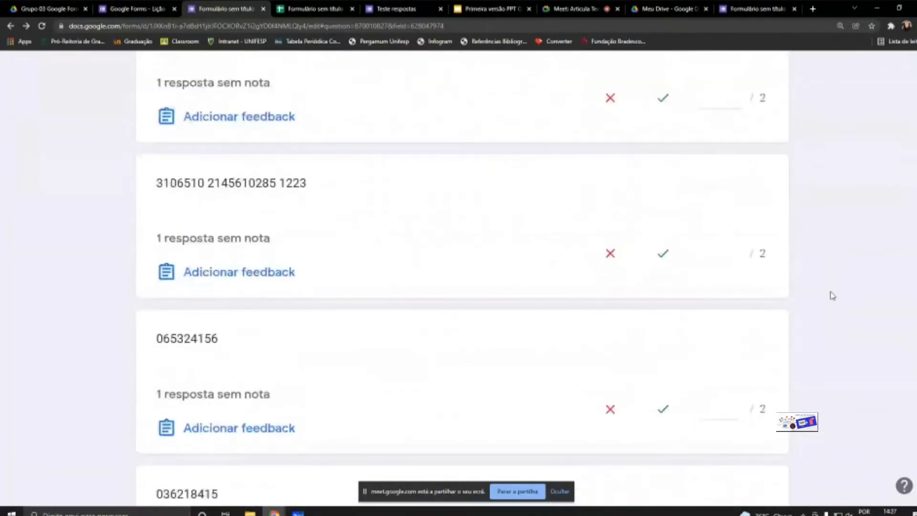
scroll(833, 296, "down", 1)
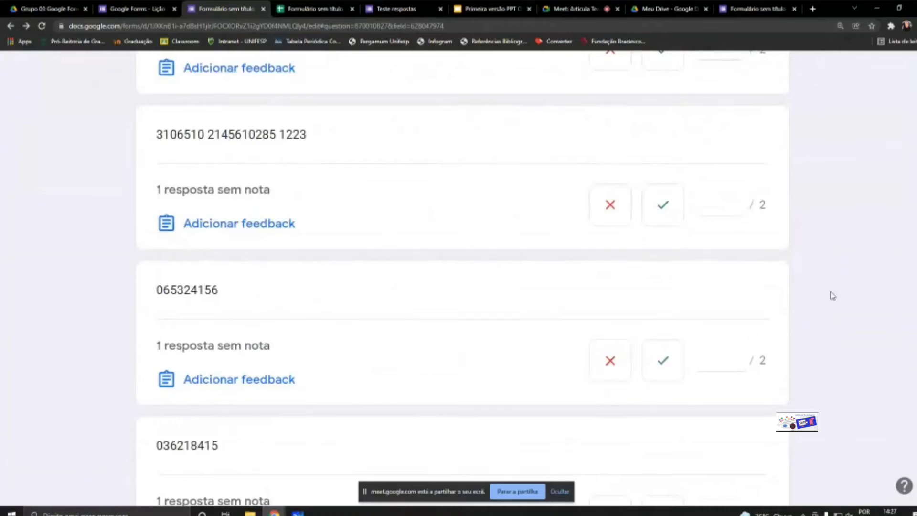
scroll(833, 296, "down", 1)
scroll(833, 295, "up", 2)
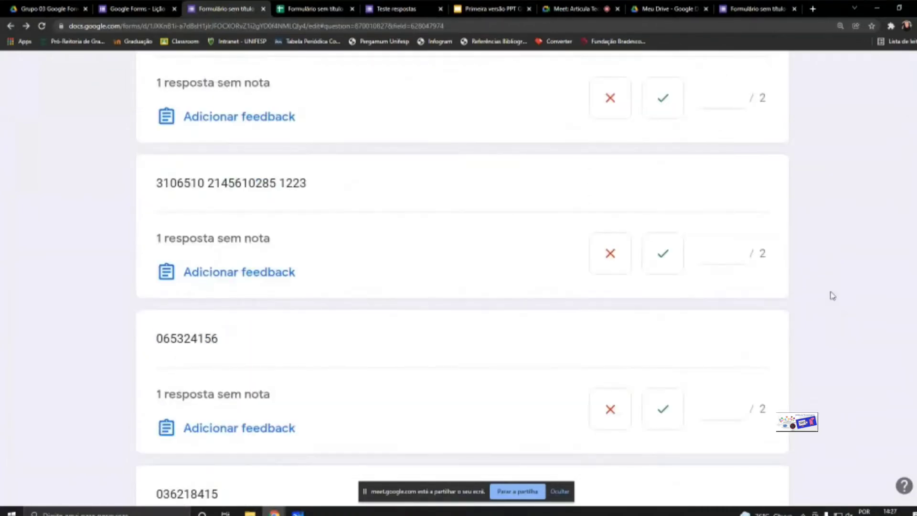
scroll(833, 295, "up", 5)
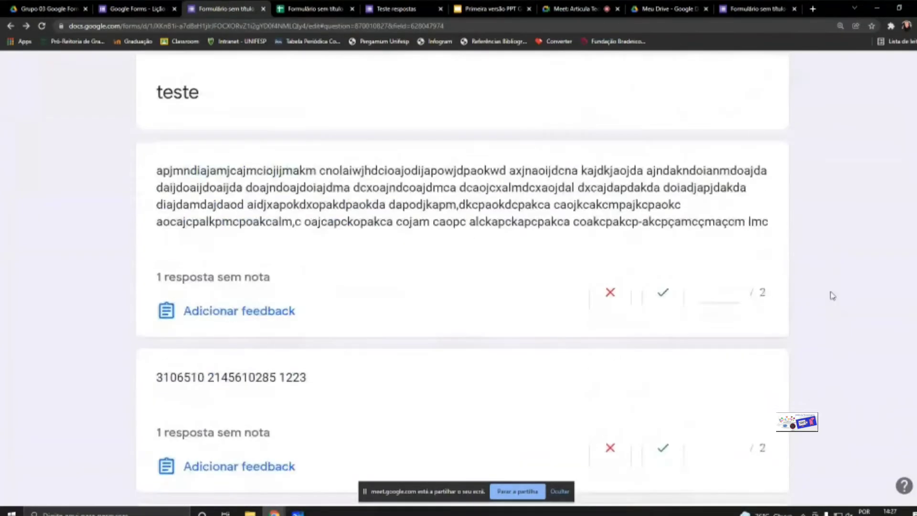
scroll(833, 296, "up", 1)
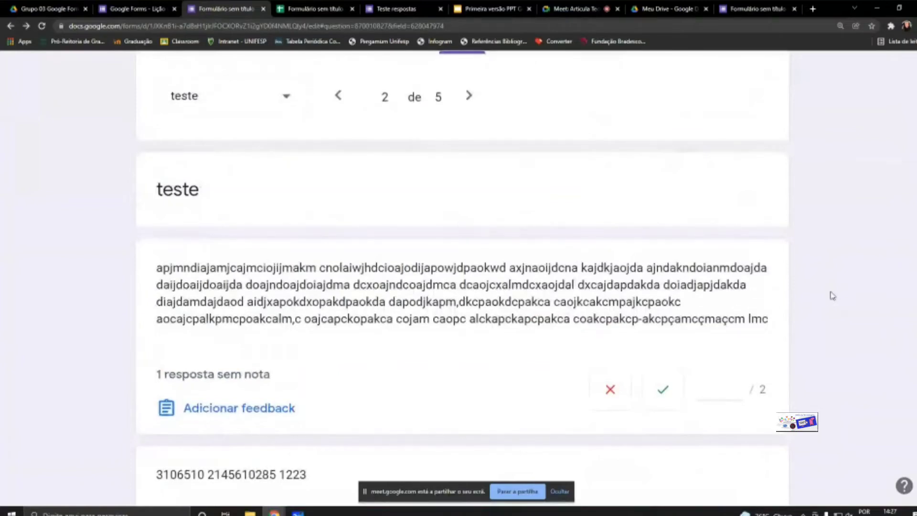
- Advance the by-question view to the third question's graded checkbox answers and on to the fourth question
left_click(383, 98)
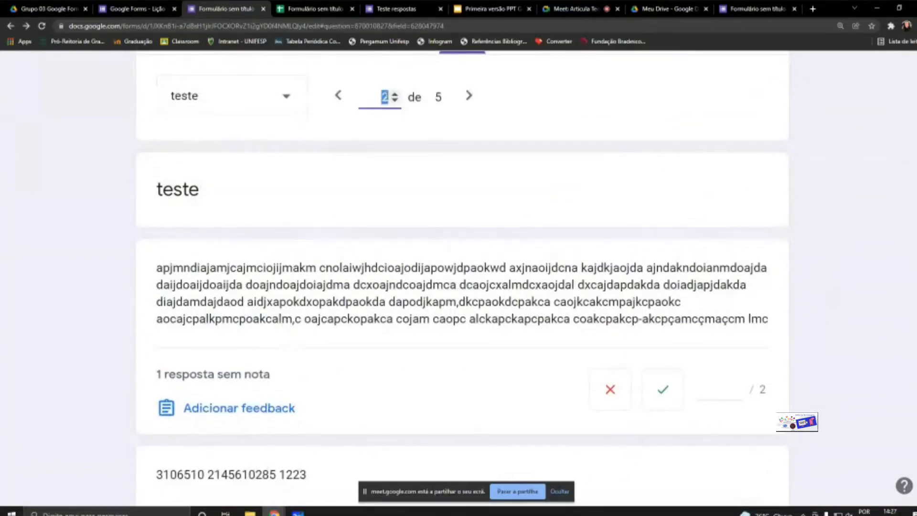
left_click(467, 97)
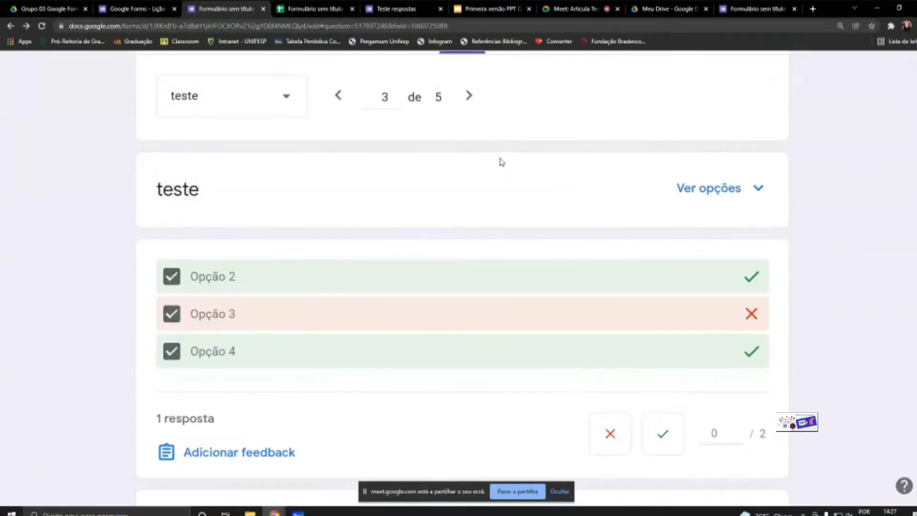
left_click(468, 96)
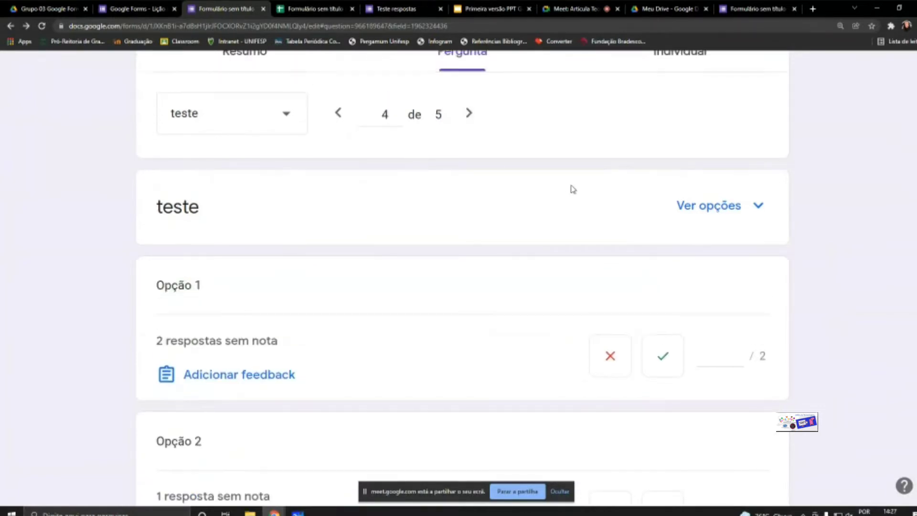
- Switch to the individual responses and check the first respondent's total score and marked answer to the first question
scroll(573, 189, "up", 3)
left_click(693, 195)
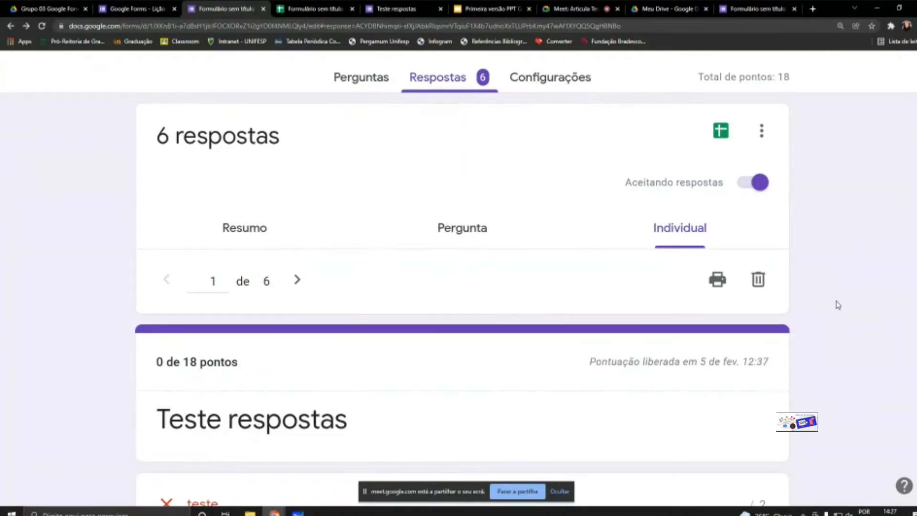
scroll(838, 305, "down", 3)
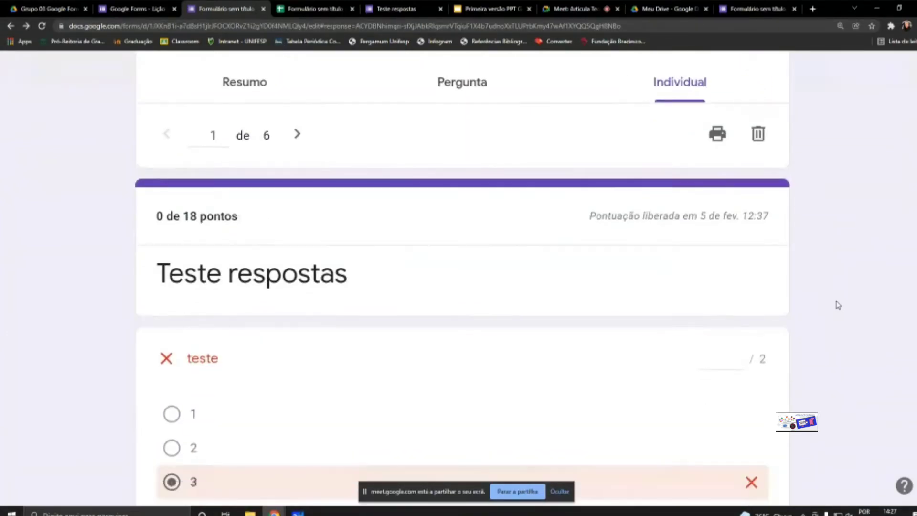
scroll(838, 305, "down", 3)
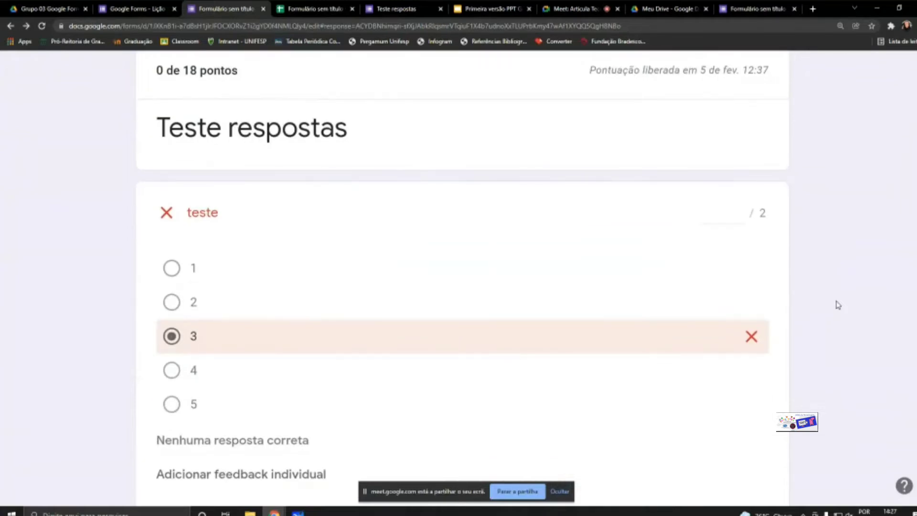
- Read through the first respondent's graded answers, from the multiple-choice and text questions to the checkbox and dropdown questions
scroll(838, 305, "down", 5)
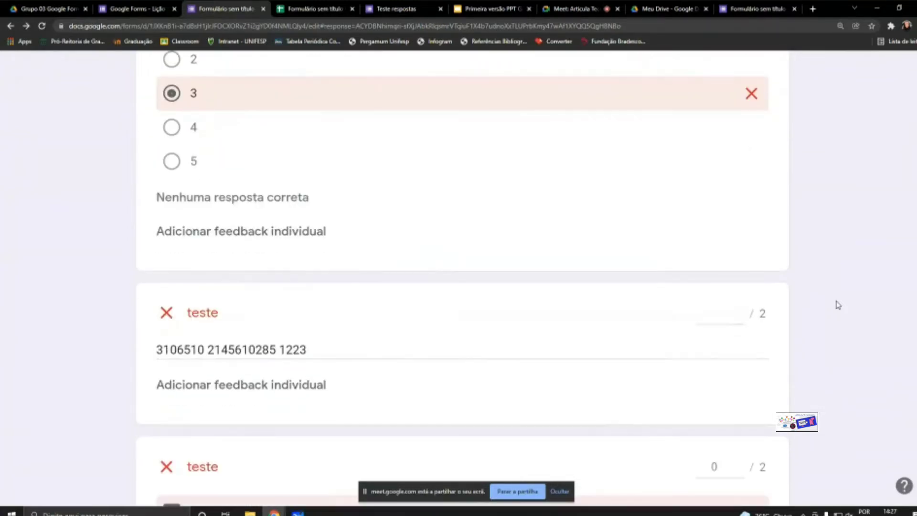
scroll(837, 304, "down", 6)
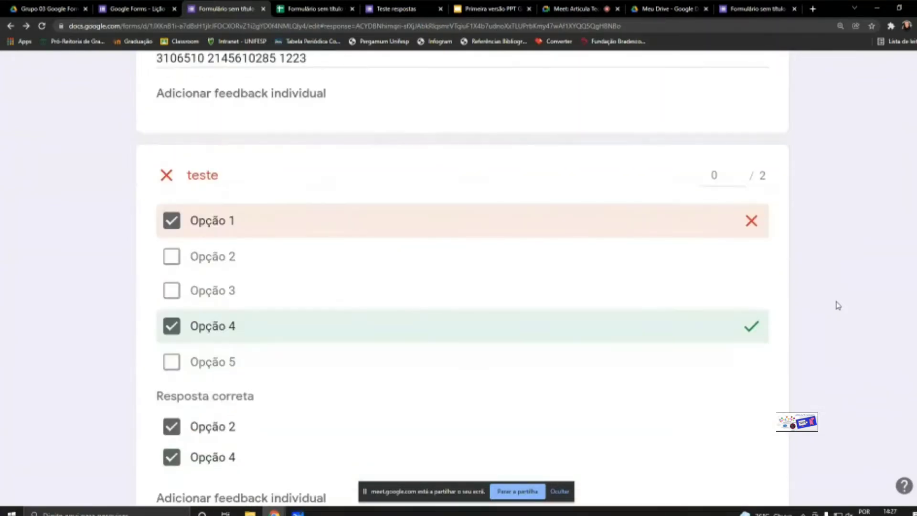
scroll(838, 305, "down", 1)
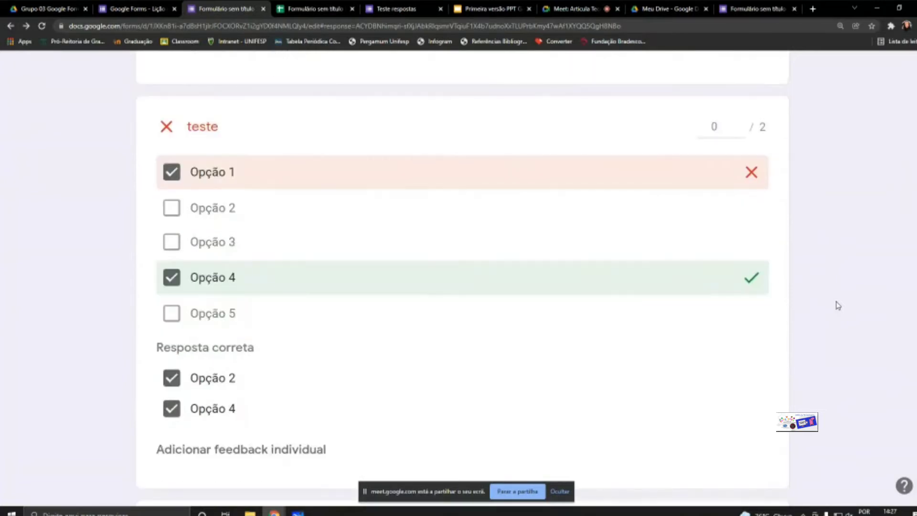
scroll(838, 305, "down", 8)
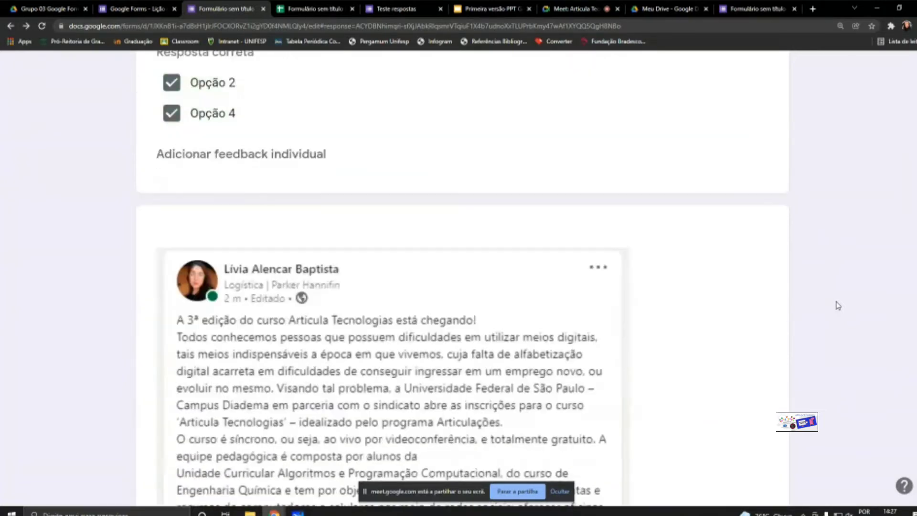
scroll(838, 305, "down", 11)
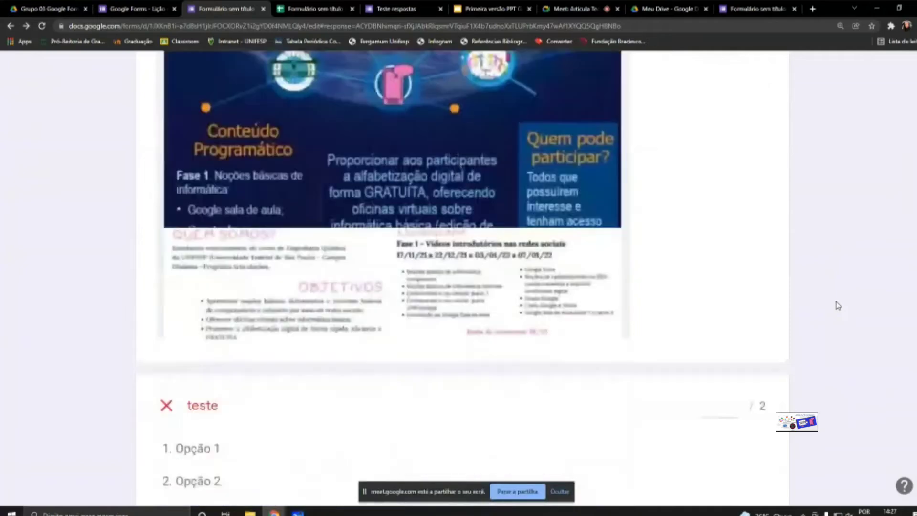
scroll(837, 304, "down", 2)
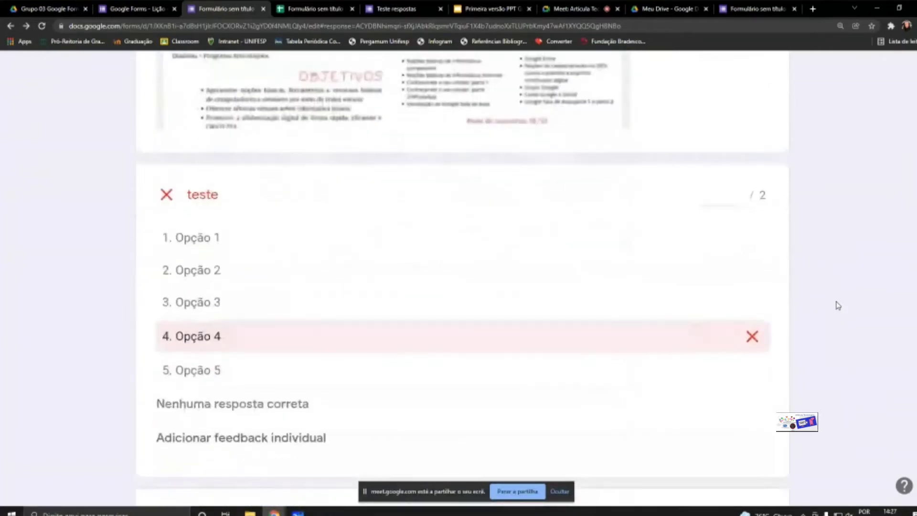
scroll(838, 305, "down", 1)
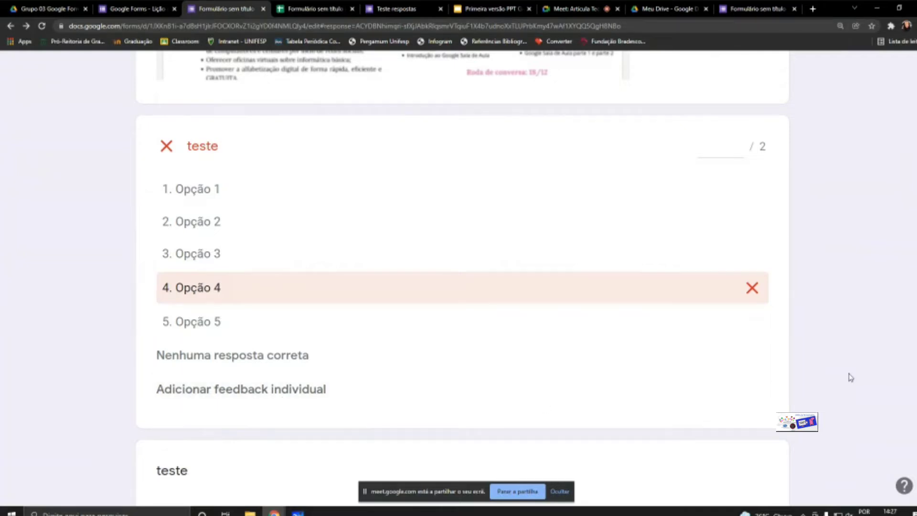
scroll(851, 377, "up", 9)
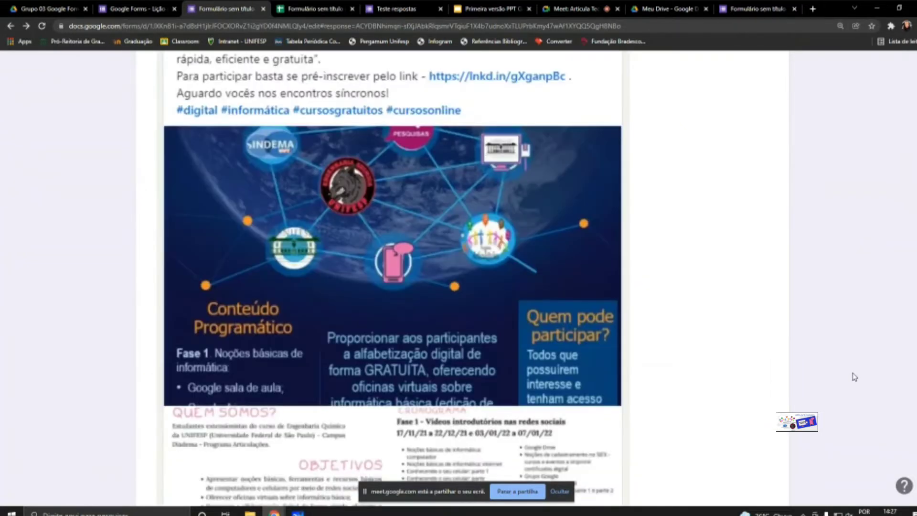
scroll(855, 378, "down", 10)
scroll(856, 378, "up", 5)
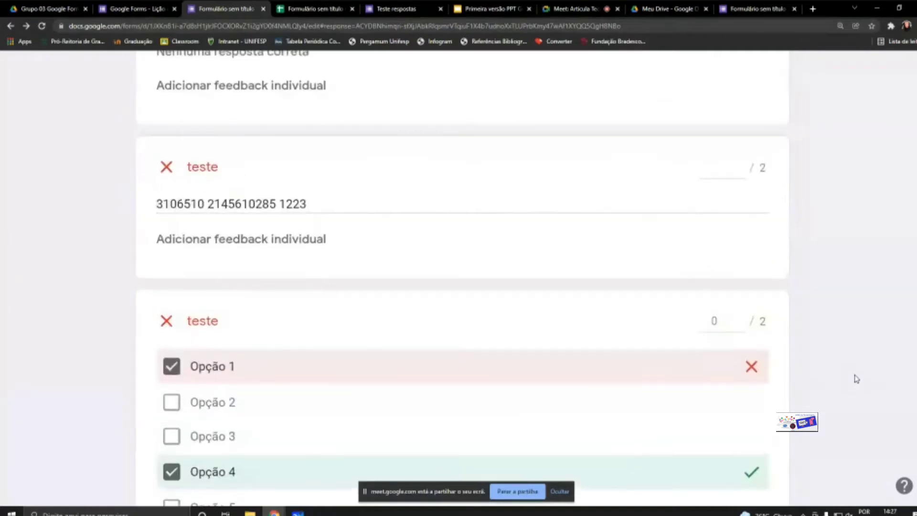
scroll(857, 378, "up", 3)
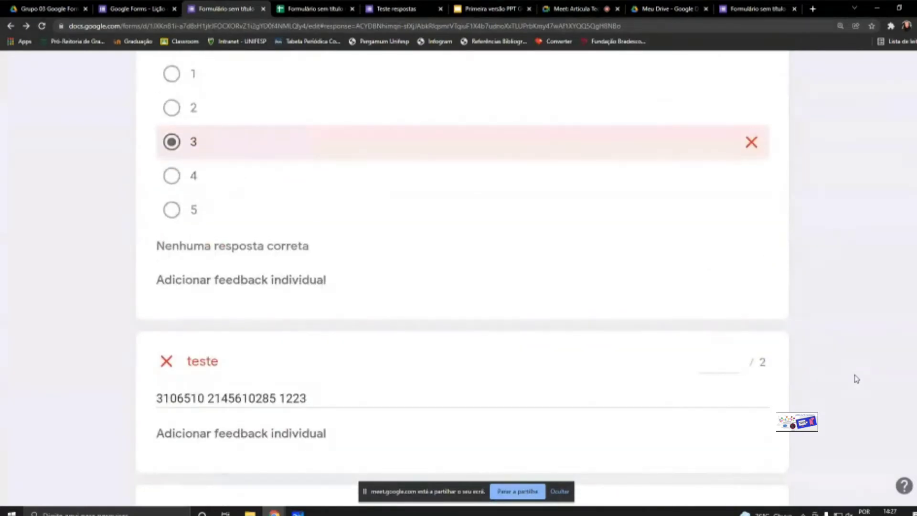
- Check the linked response spreadsheet and return to the form's response summary
key("ctrl+Tab")
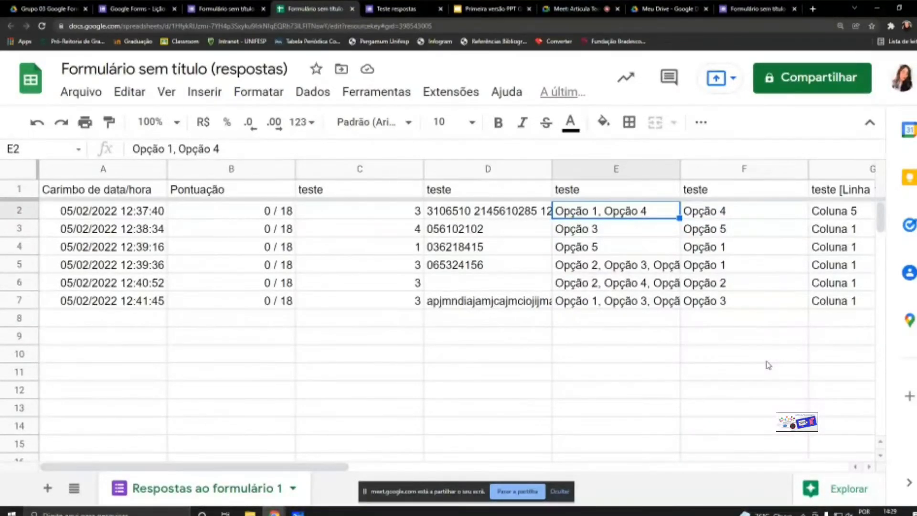
left_click(224, 8)
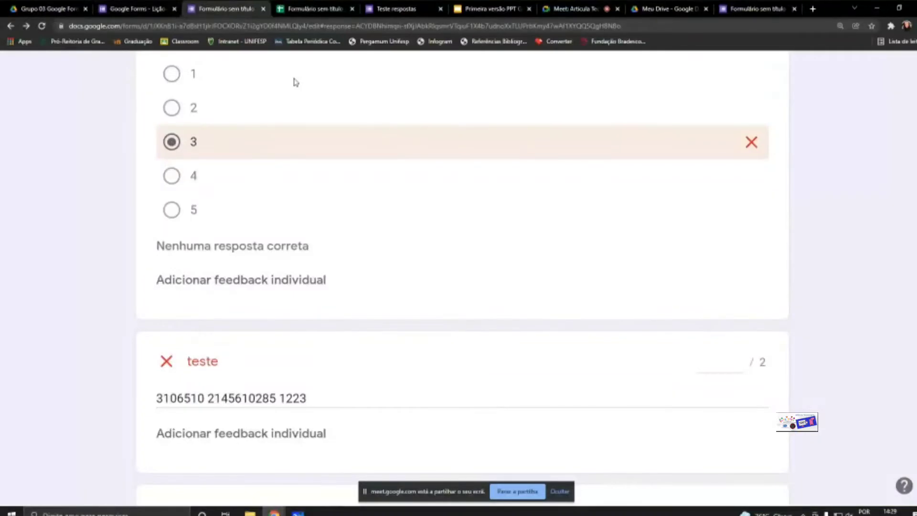
scroll(392, 285, "up", 5)
scroll(392, 285, "up", 5)
left_click(243, 276)
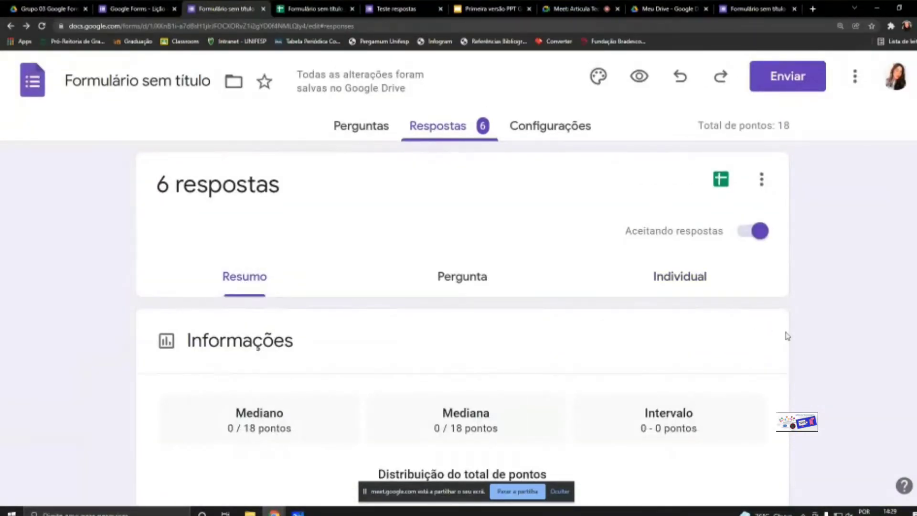
- Review the additional options for managing responses and the form's own additional options, closing them without choosing anything
left_click(761, 180)
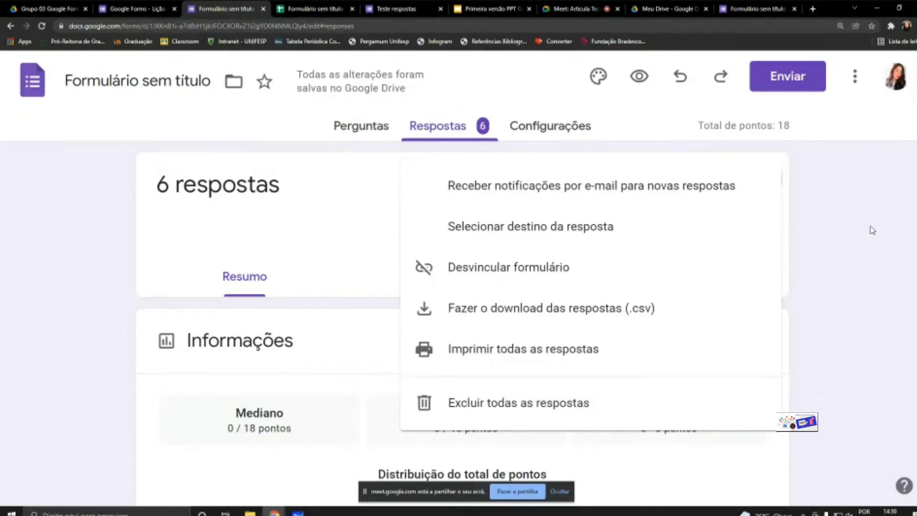
left_click(855, 77)
left_click(855, 76)
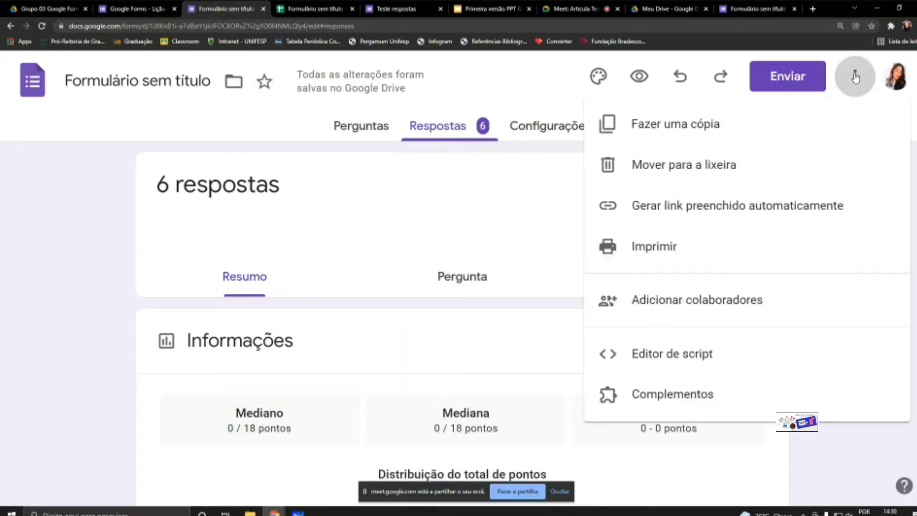
left_click(913, 26)
key("Escape")
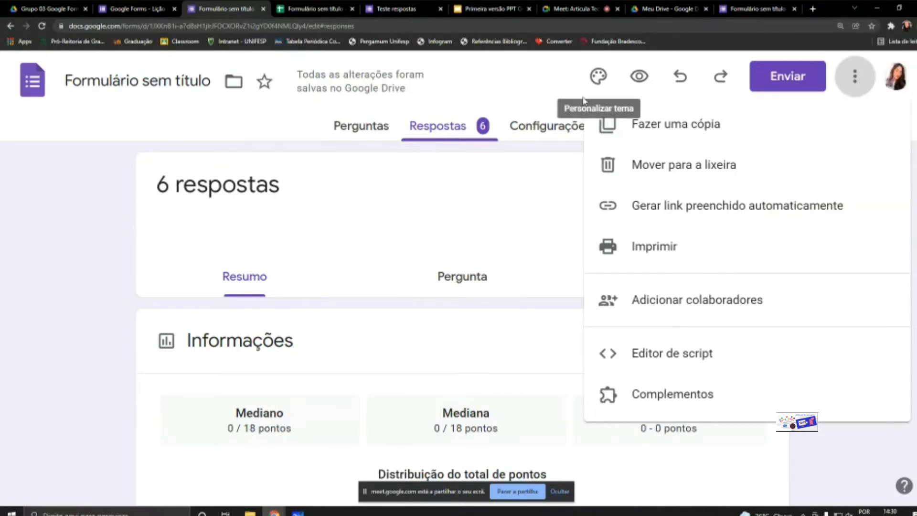
key("Escape")
- Open the form's settings and review the grade release, Chromebook, participant and default question point options
left_click(550, 125)
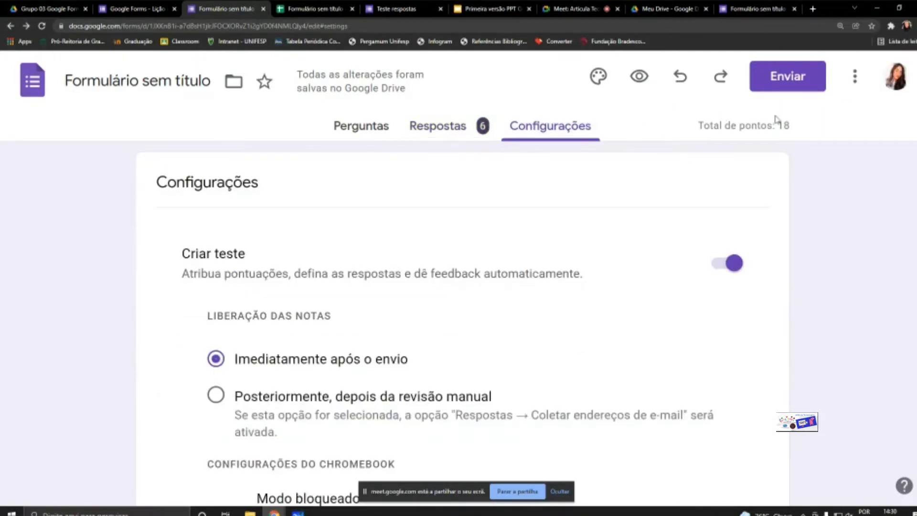
scroll(761, 190, "down", 1)
scroll(761, 190, "down", 2)
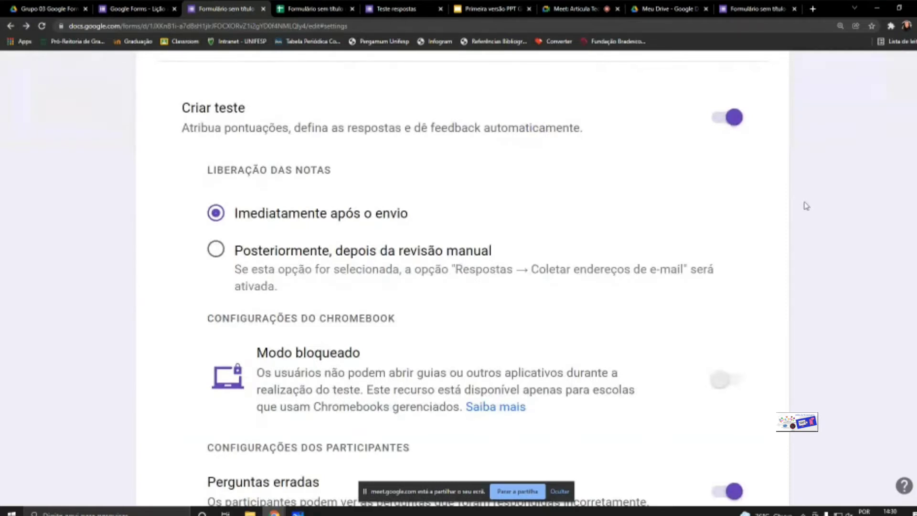
scroll(805, 208, "up", 1)
scroll(804, 212, "down", 5)
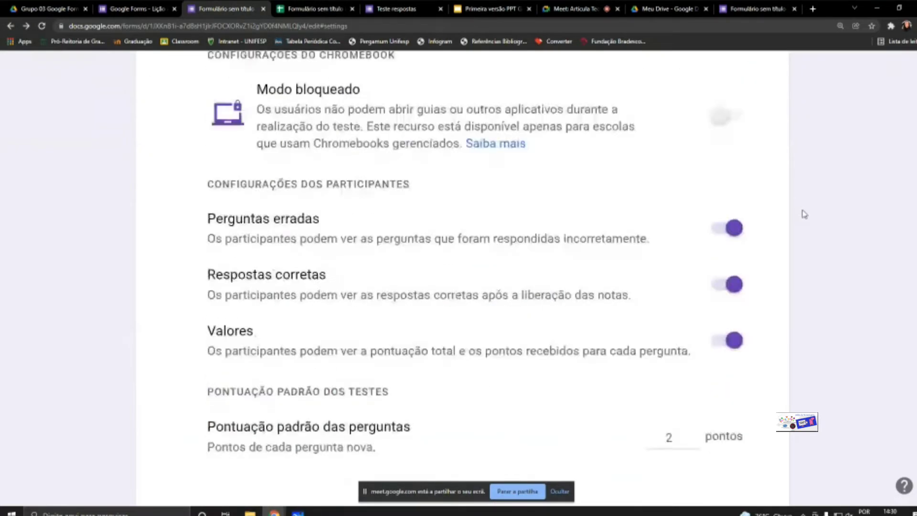
scroll(805, 214, "down", 8)
- Expand the "Respostas" settings and enable "Permitir a edição das respostas"
left_click(728, 160)
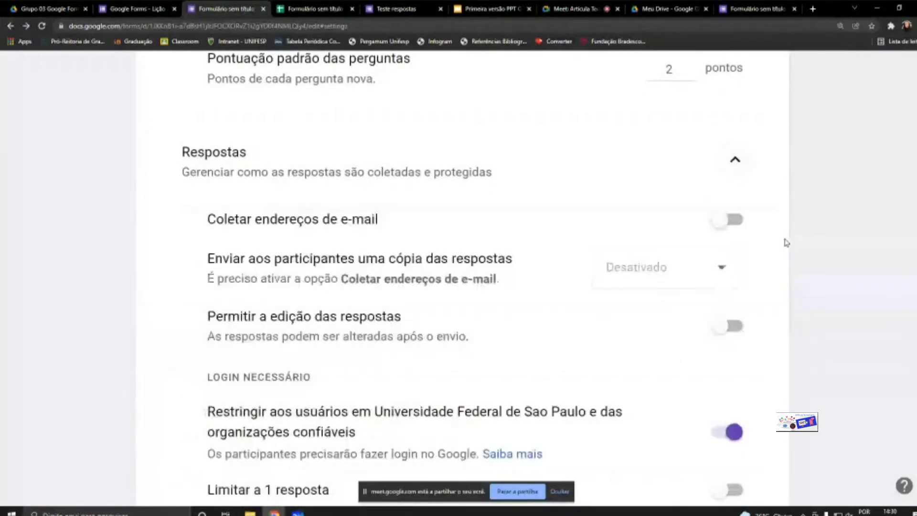
scroll(788, 248, "down", 2)
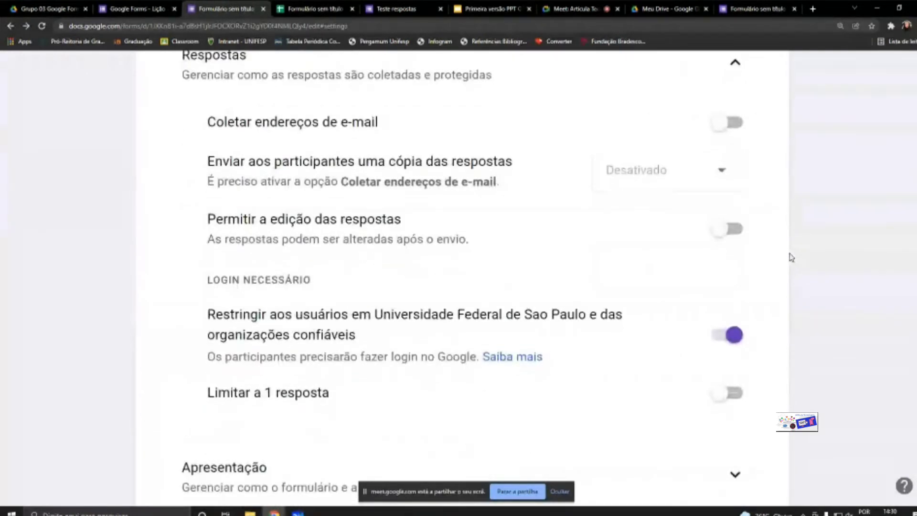
scroll(791, 257, "up", 1)
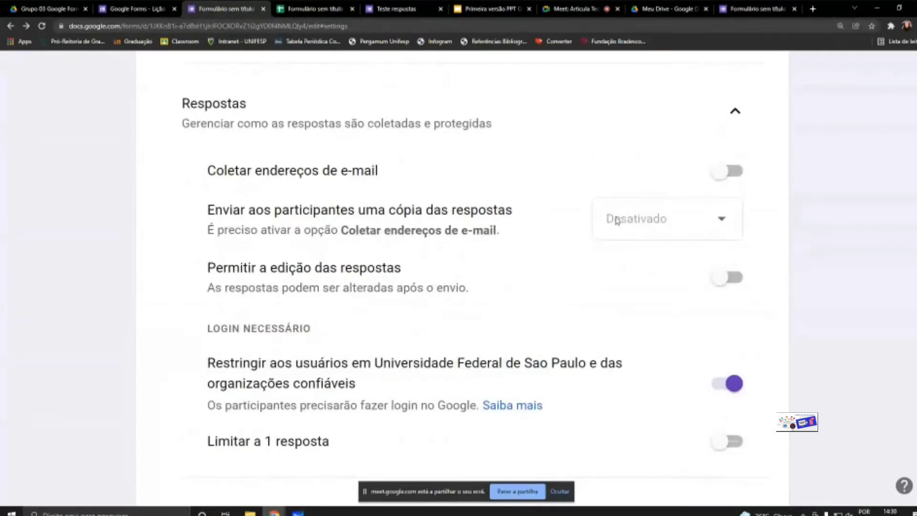
left_click(719, 279)
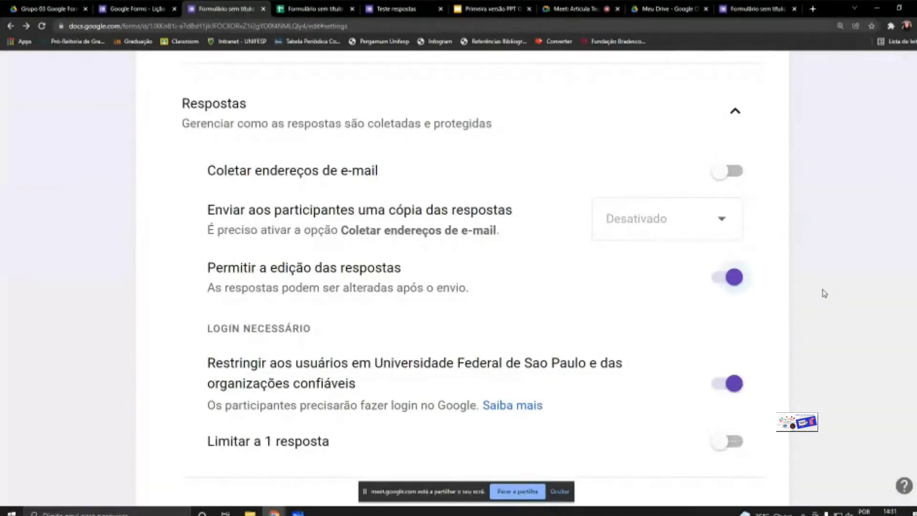
- Return to the form's questions, then review the e-mail sending options and generate a shortened link for sharing the form
scroll(825, 293, "up", 4)
scroll(824, 294, "up", 10)
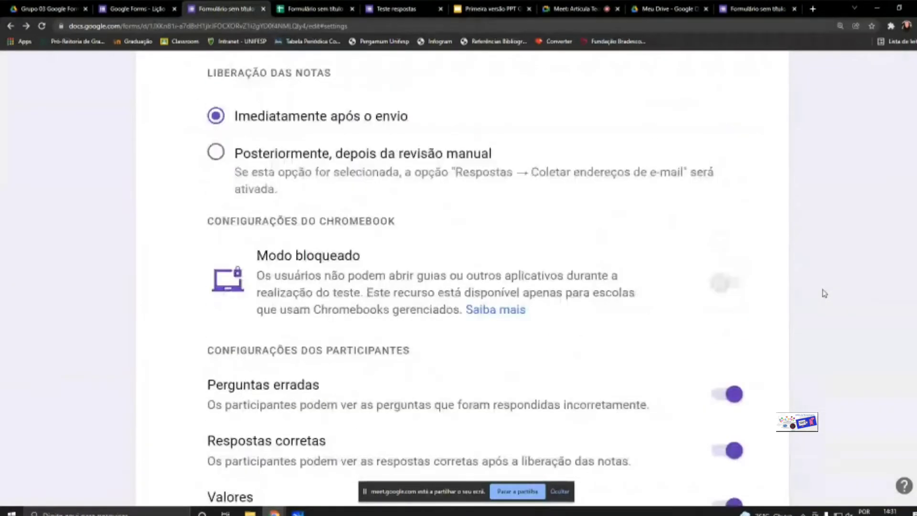
scroll(824, 293, "up", 2)
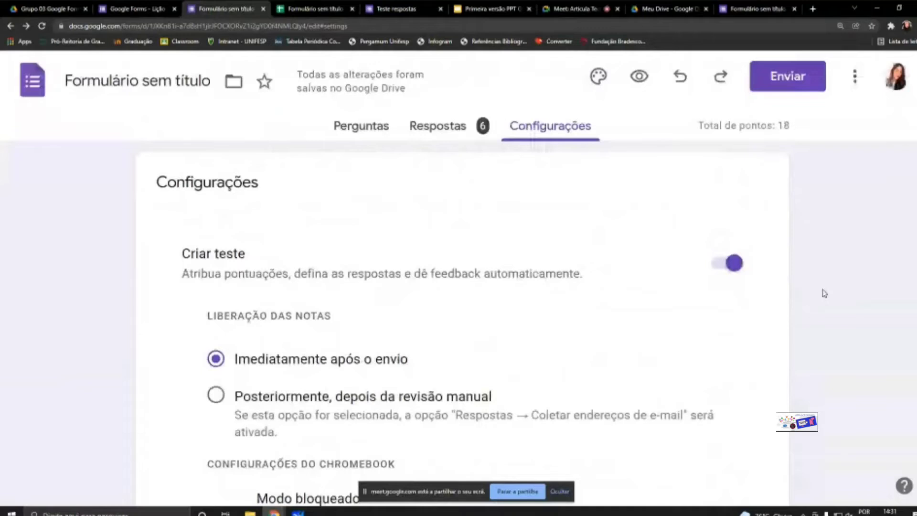
left_click(355, 122)
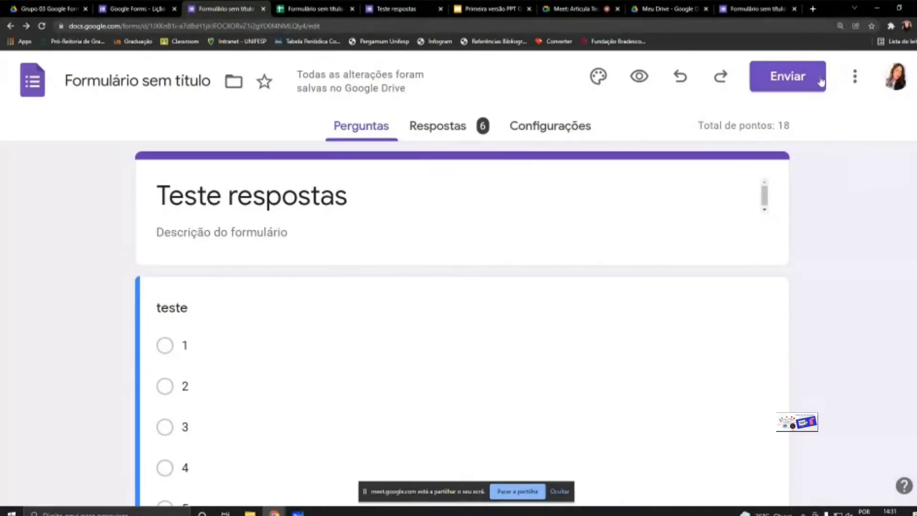
left_click(784, 89)
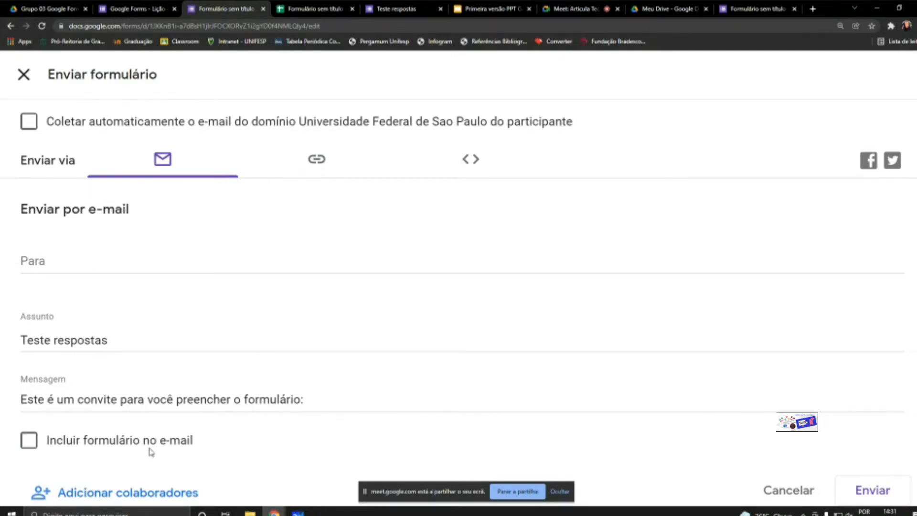
scroll(207, 441, "down", 1)
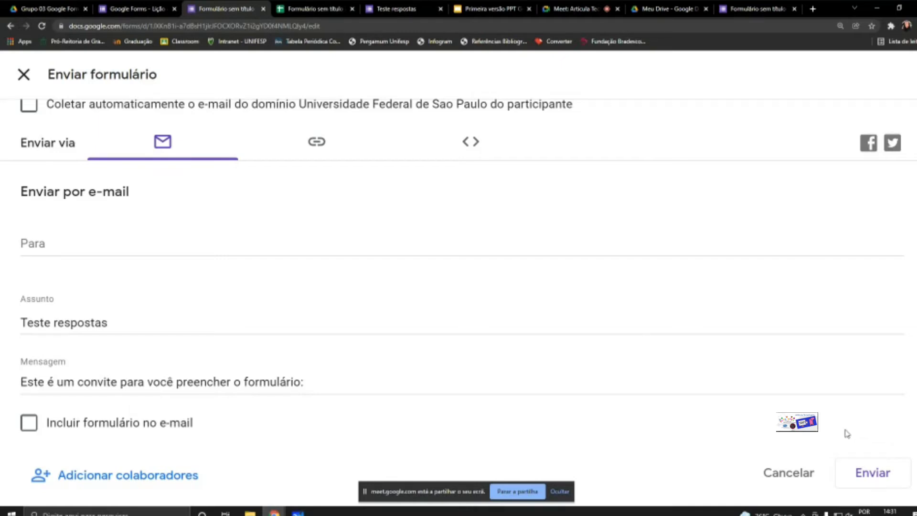
scroll(363, 287, "up", 1)
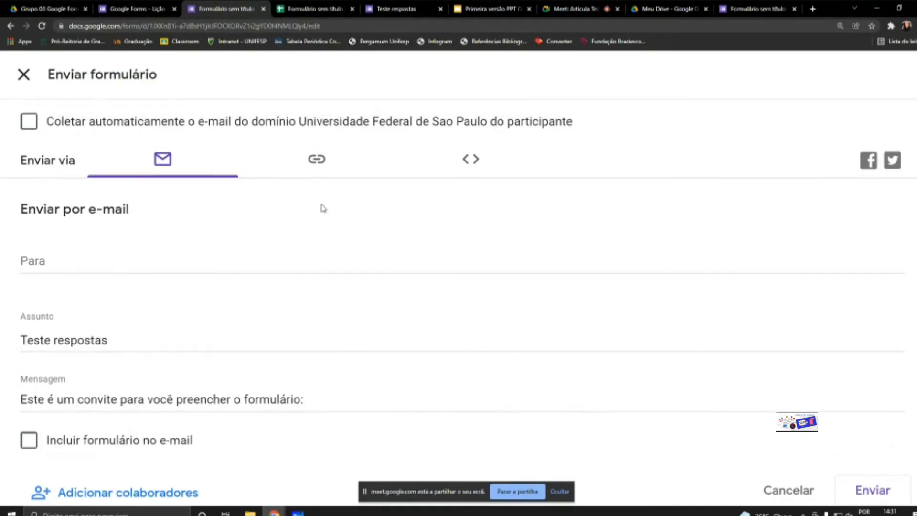
left_click(302, 172)
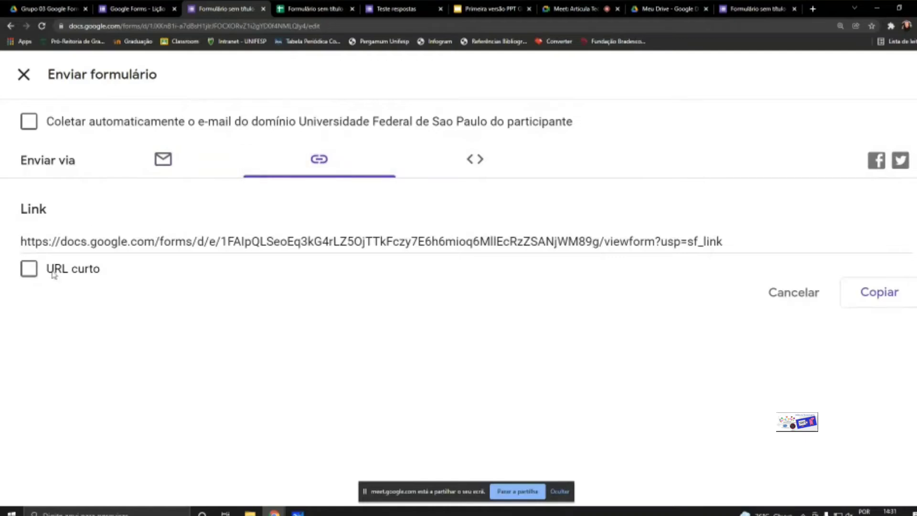
left_click(33, 271)
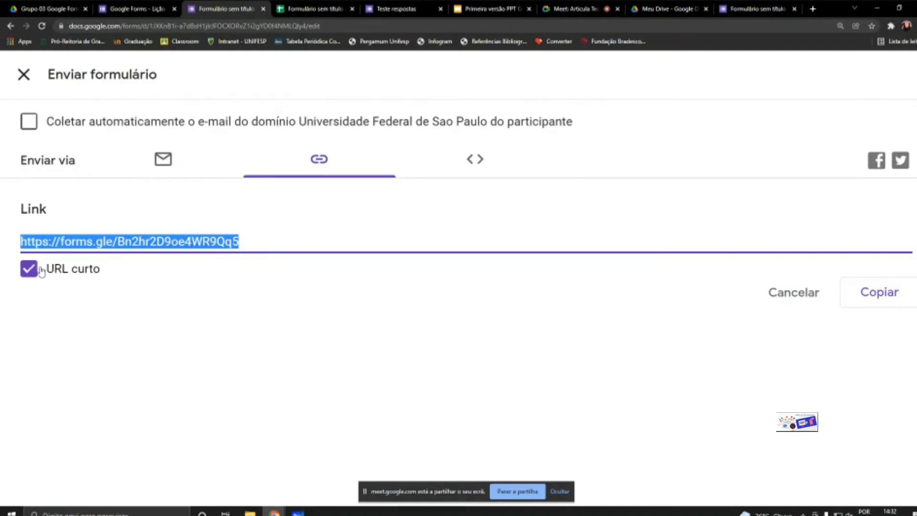
- Switch to the Google Slides deck, present slide 11 "4. Formulário lição de casa" and open its form link
left_click(478, 10)
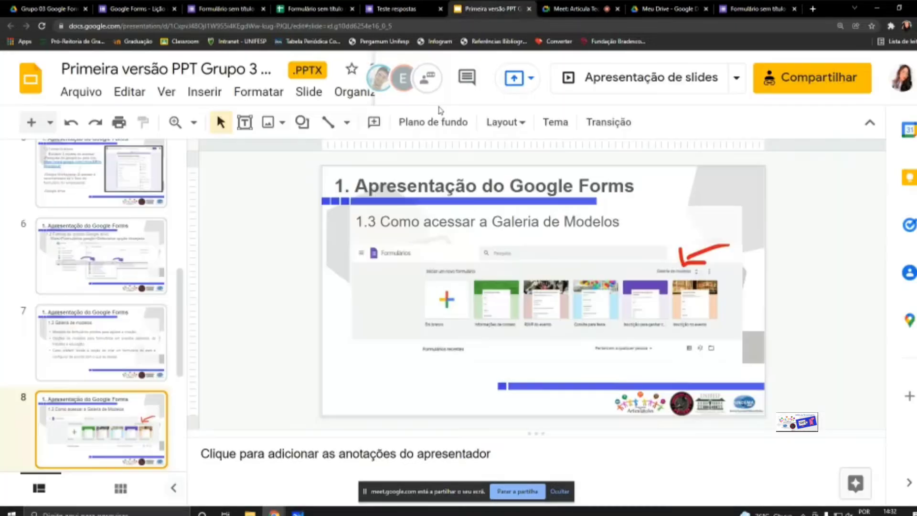
scroll(101, 287, "down", 5)
left_click(101, 426)
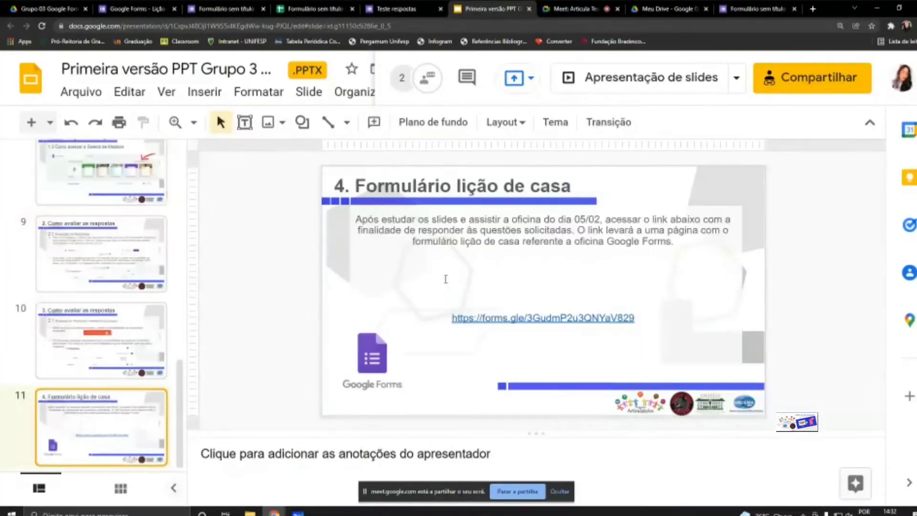
left_click(688, 82)
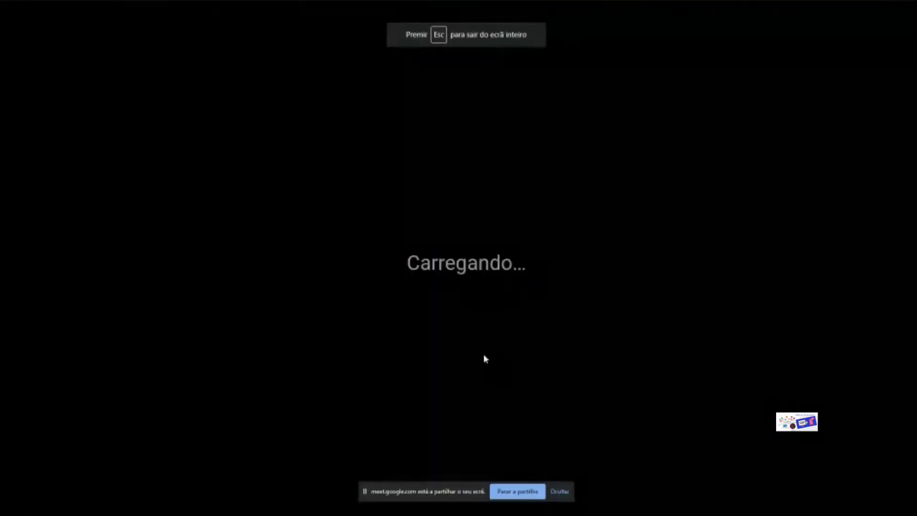
left_click(323, 318)
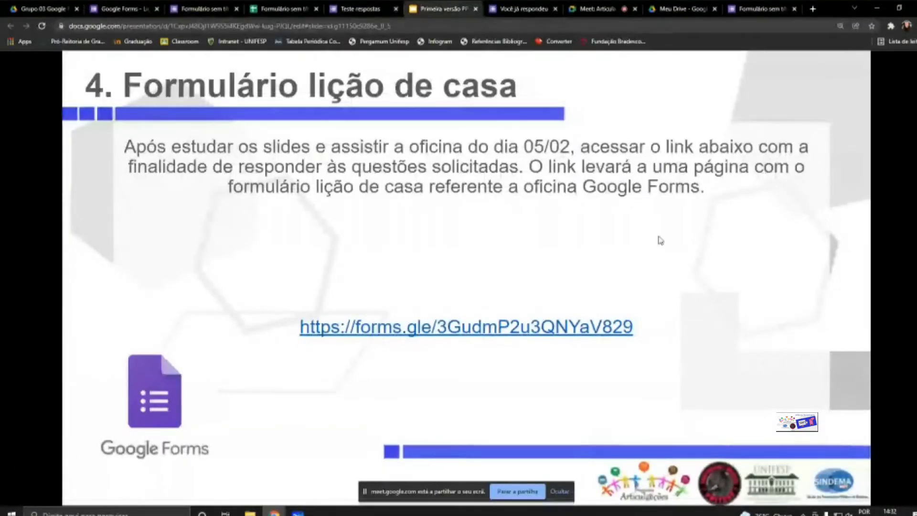
- End the slideshow and select part of the homework form link text on slide 11
key("Escape")
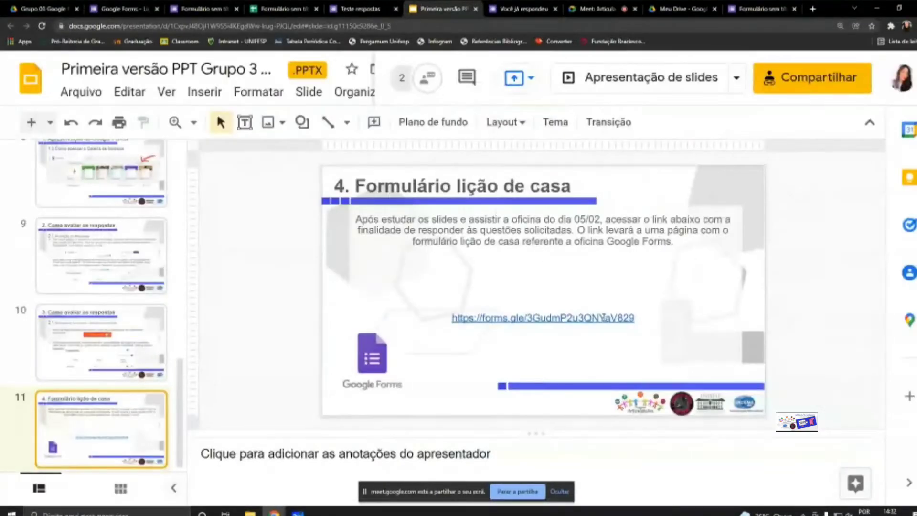
left_click(605, 317)
left_click(637, 318)
key("shift+Left")
key("shift+Left")
key("shift+Left")
key("shift+Left")
key("shift+Left")
key("shift+Left")
key("shift+Left")
key("shift+Left")
key("shift+Left")
key("shift+Left")
key("shift+Left")
key("shift+Left")
key("shift+Left")
key("shift+Left")
key("shift+Left")
key("shift+Left")
key("shift+Left")
key("shift+Left")
key("shift+Left")
key("shift+Left")
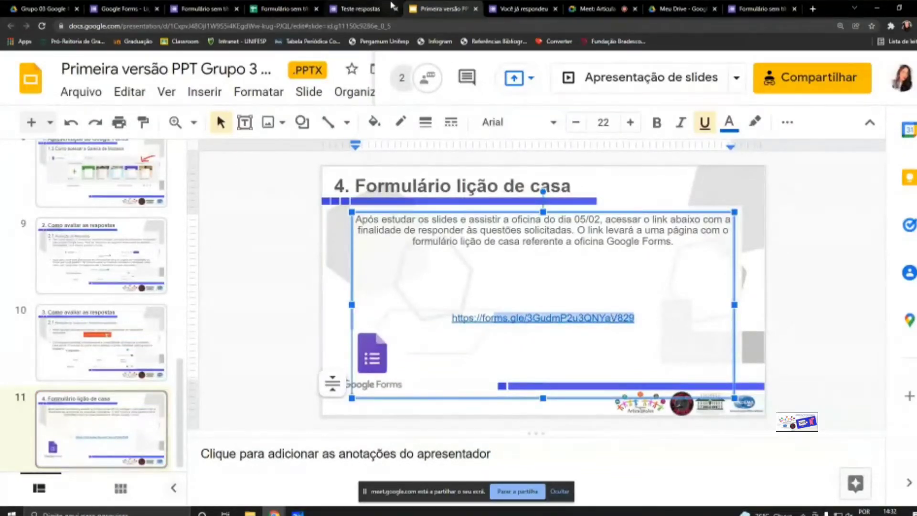
- Return to the "Teste respostas" form's sending options, view the HTML embed code, and close the sending dialog
left_click(351, 9)
left_click(507, 6)
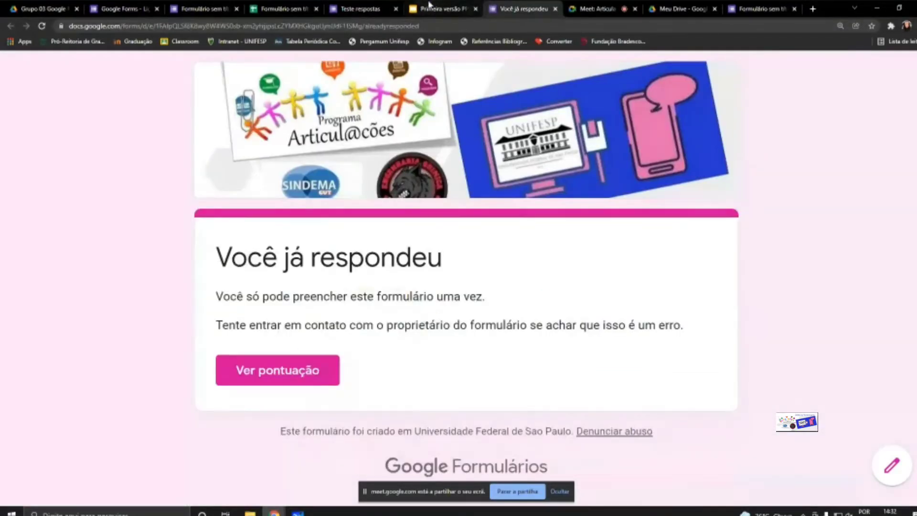
left_click(429, 5)
left_click(760, 8)
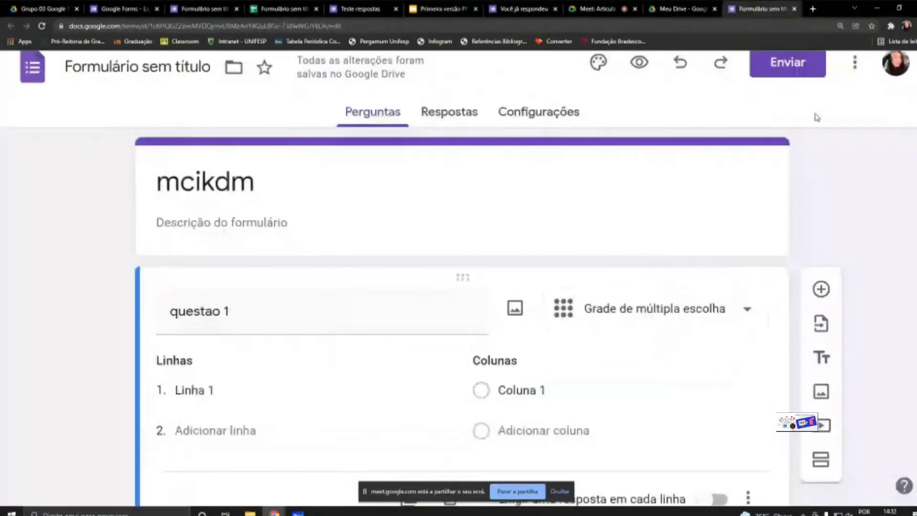
left_click(282, 8)
left_click(203, 8)
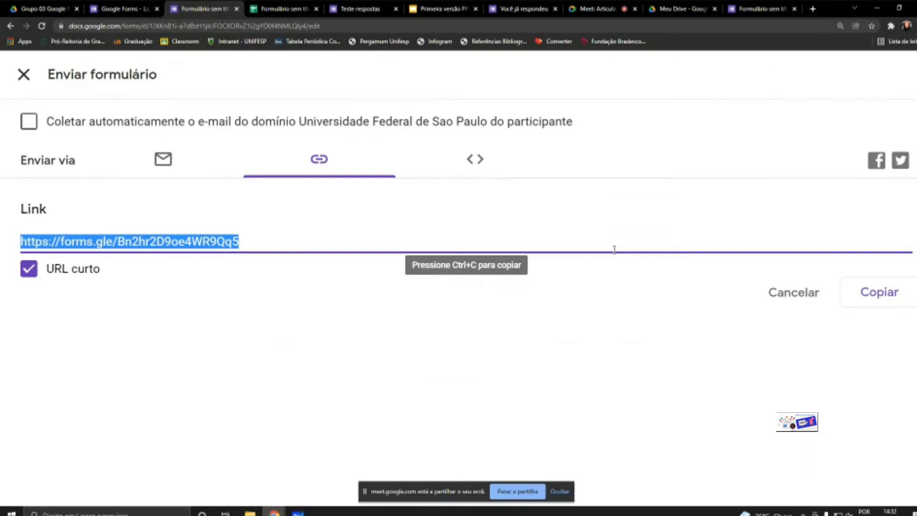
left_click(450, 156)
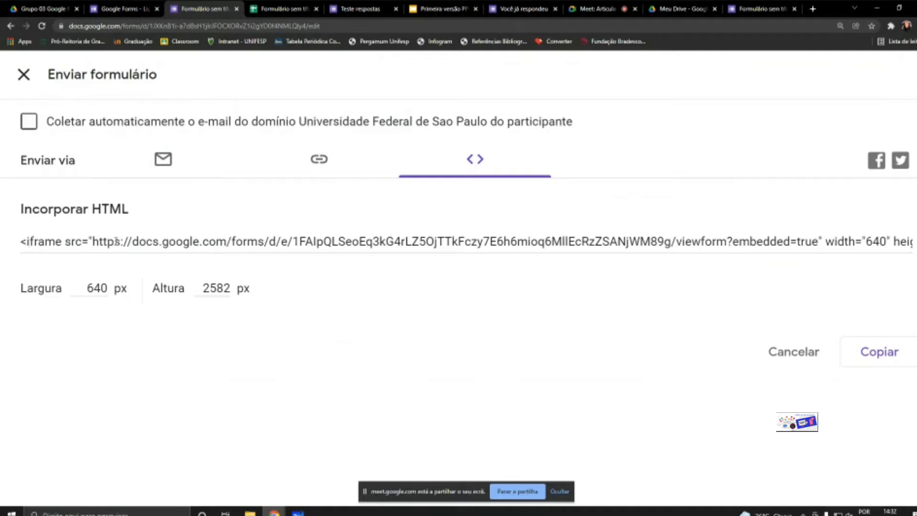
left_click(122, 27)
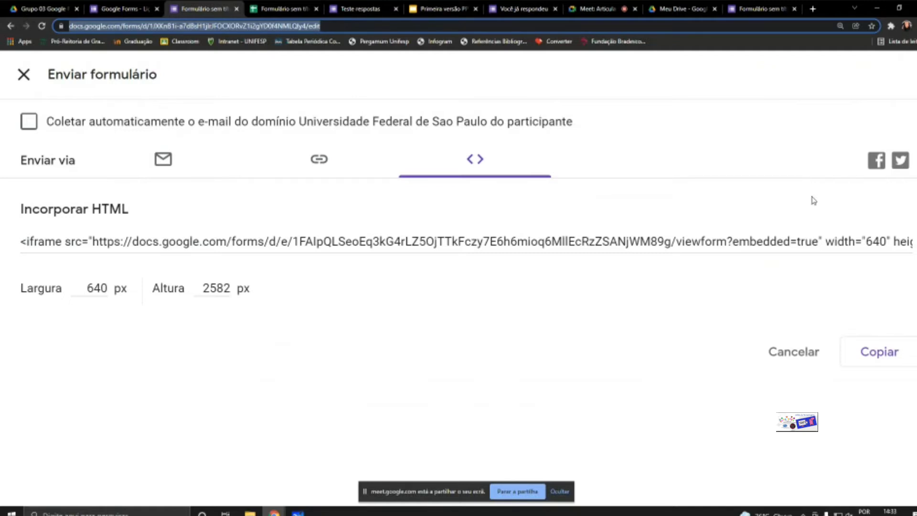
left_click(23, 74)
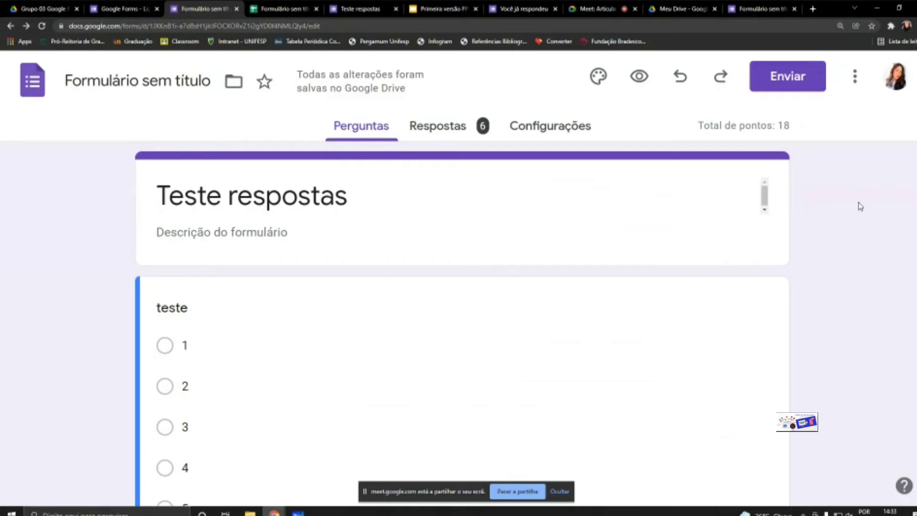
scroll(890, 334, "down", 2)
scroll(891, 335, "up", 1)
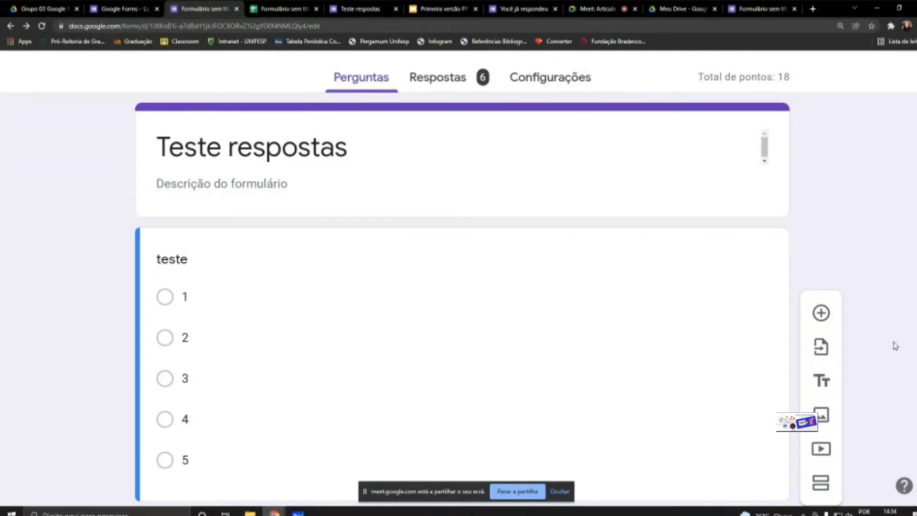
- Switch to the "Google Forms - Lição de casa" form and close its theme options
left_click(144, 5)
scroll(114, 215, "up", 4)
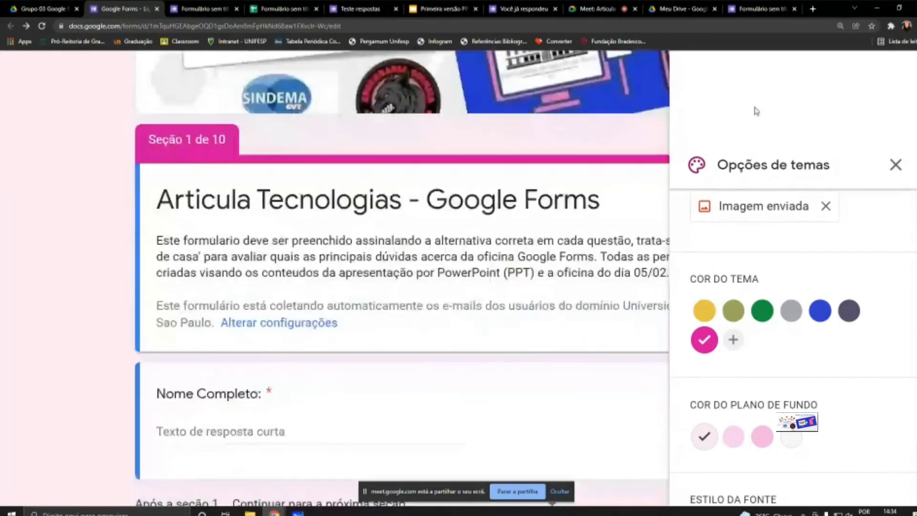
left_click(896, 166)
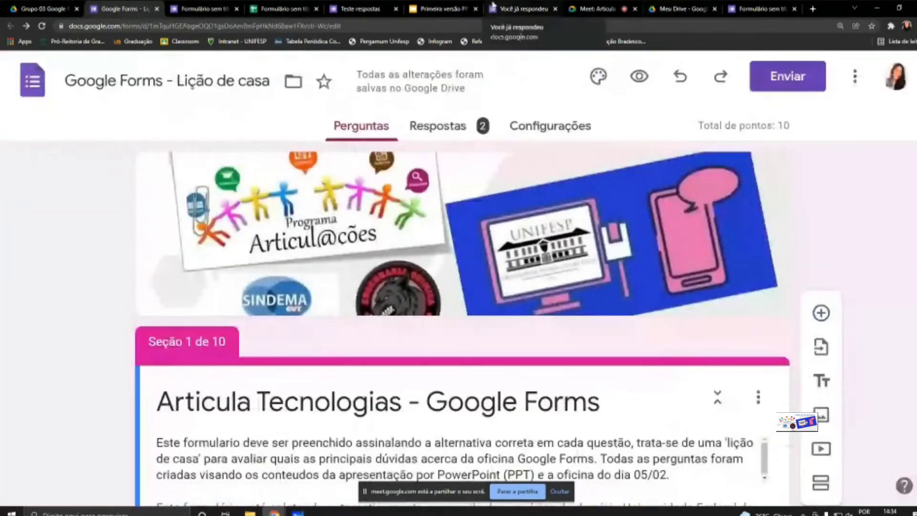
- Return to slide 11 "4. Formulário lição de casa" in the deck and open its form link
left_click(440, 8)
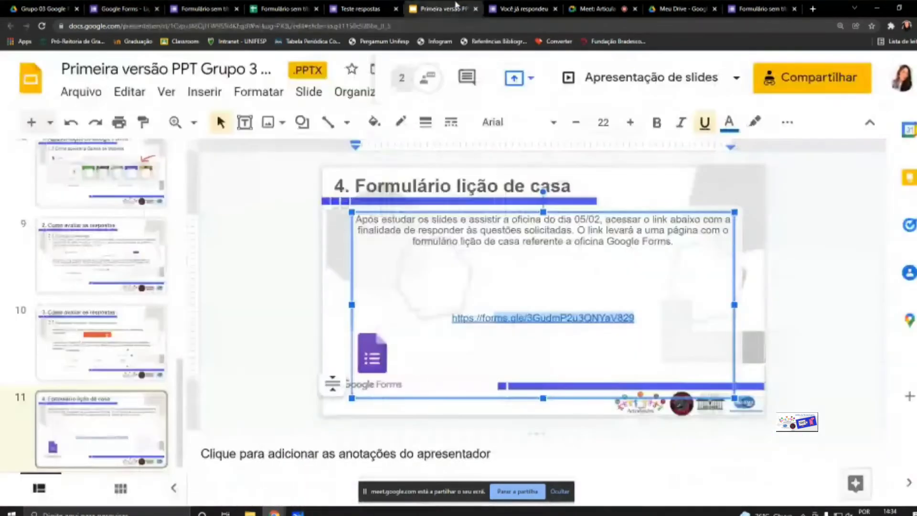
left_click(299, 297)
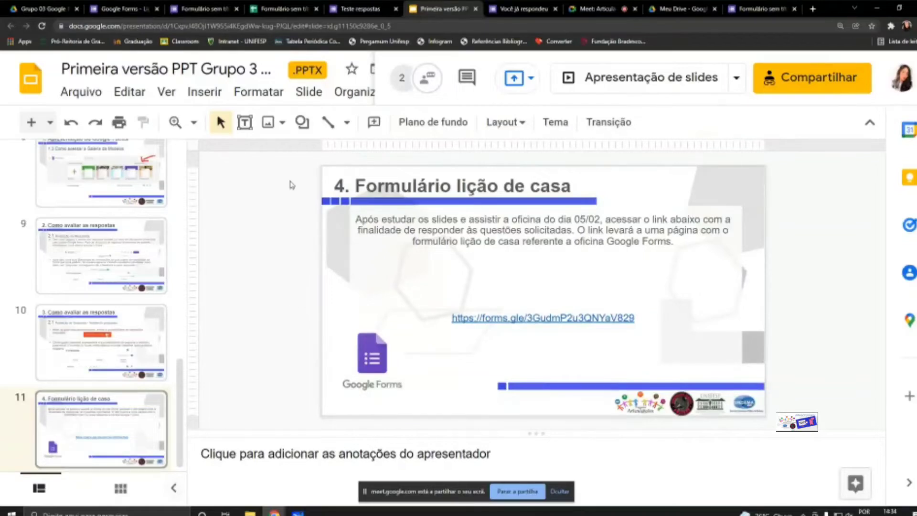
scroll(127, 234, "up", 1)
scroll(127, 234, "down", 1)
scroll(124, 249, "up", 2)
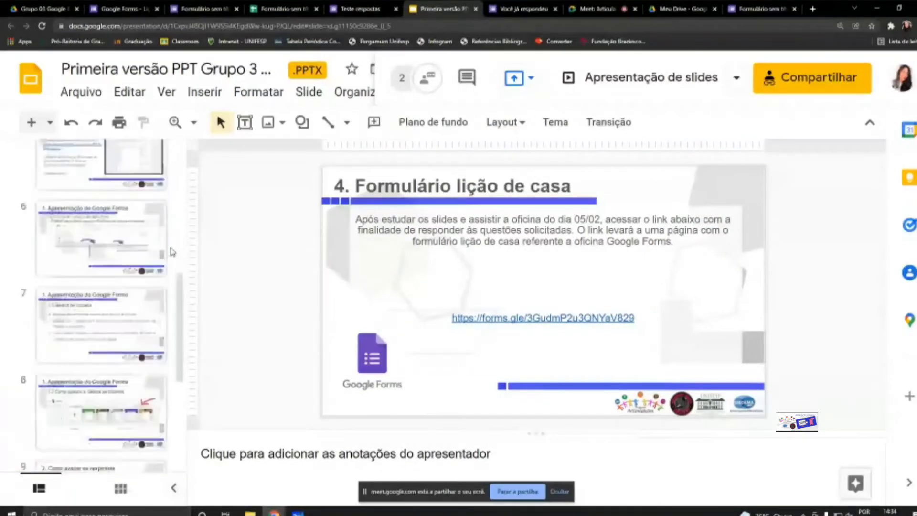
scroll(107, 372, "down", 2)
left_click(121, 424)
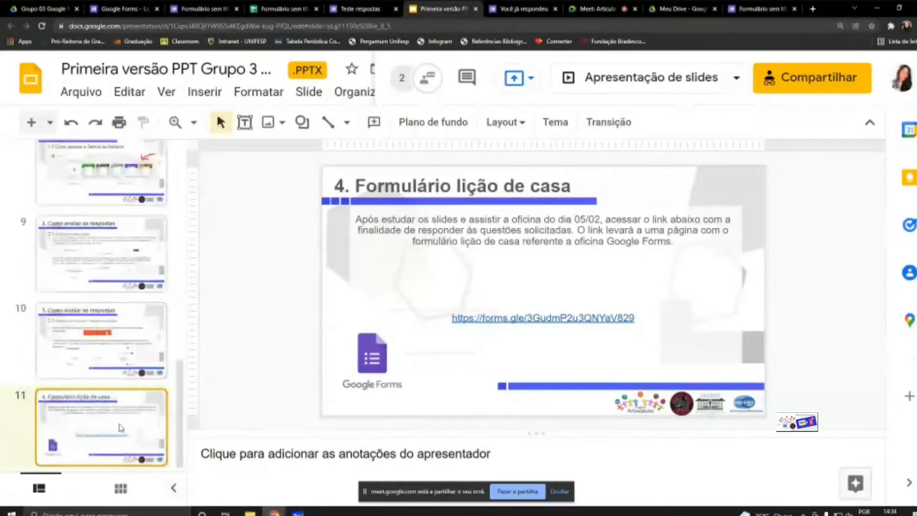
left_click(603, 315)
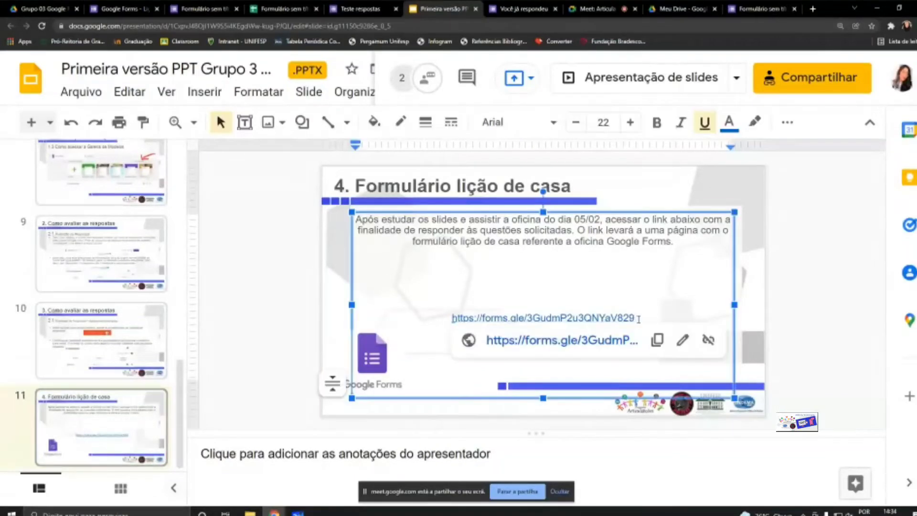
left_click(606, 346)
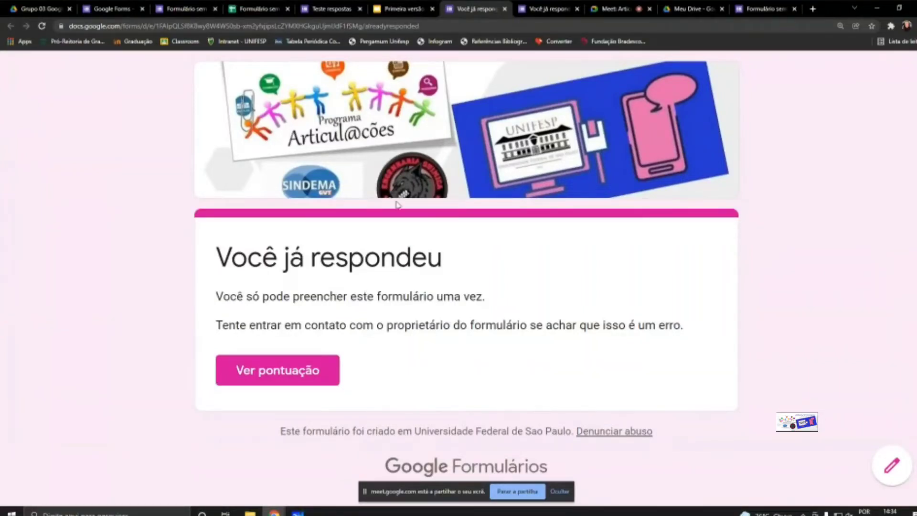
- Go back to the "Google Forms - Lição de casa" form editor and examine its introduction and "Nome Completo" question
left_click(422, 6)
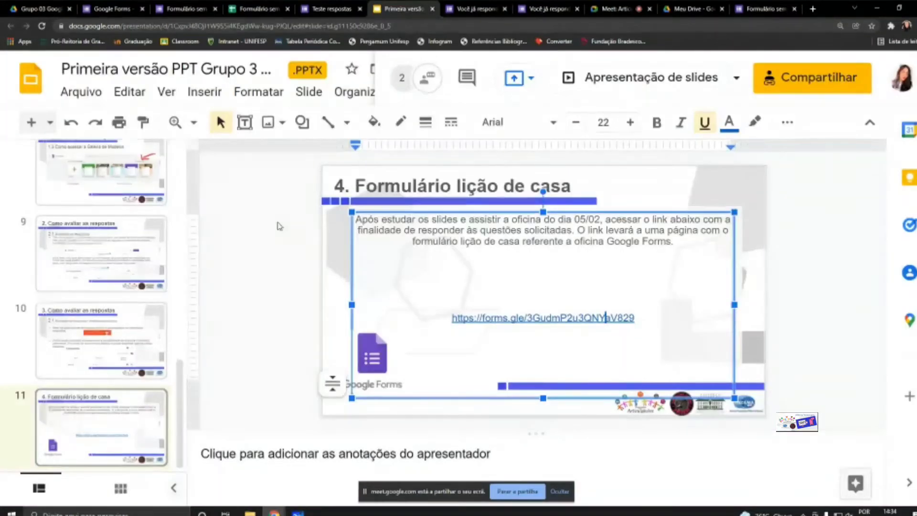
left_click(260, 242)
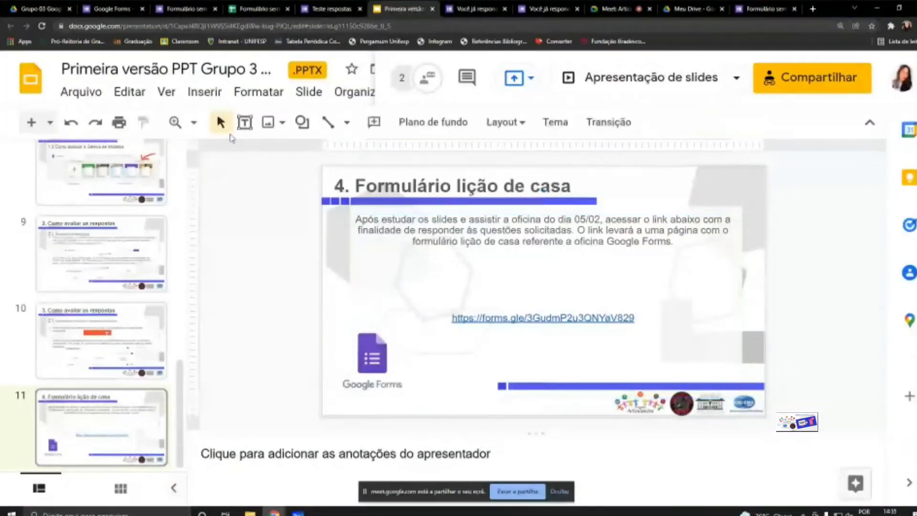
left_click(186, 8)
left_click(128, 5)
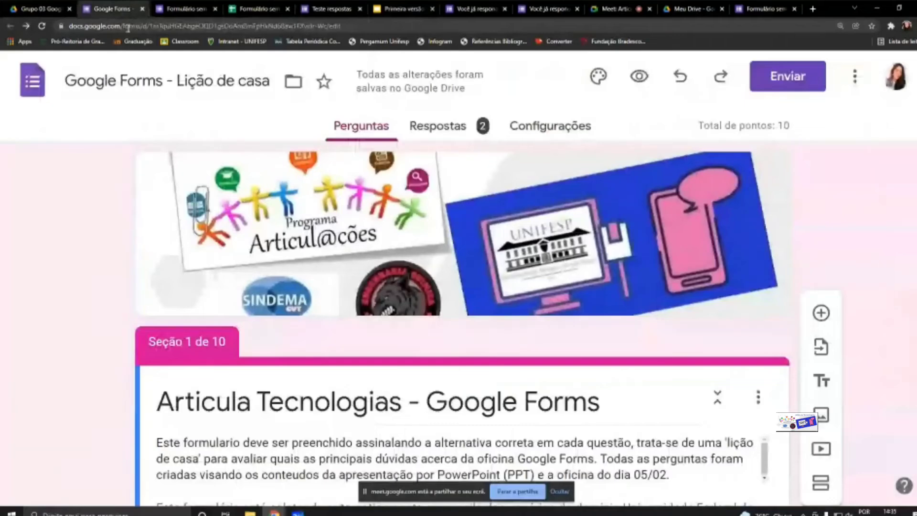
scroll(116, 272, "down", 3)
scroll(116, 274, "down", 5)
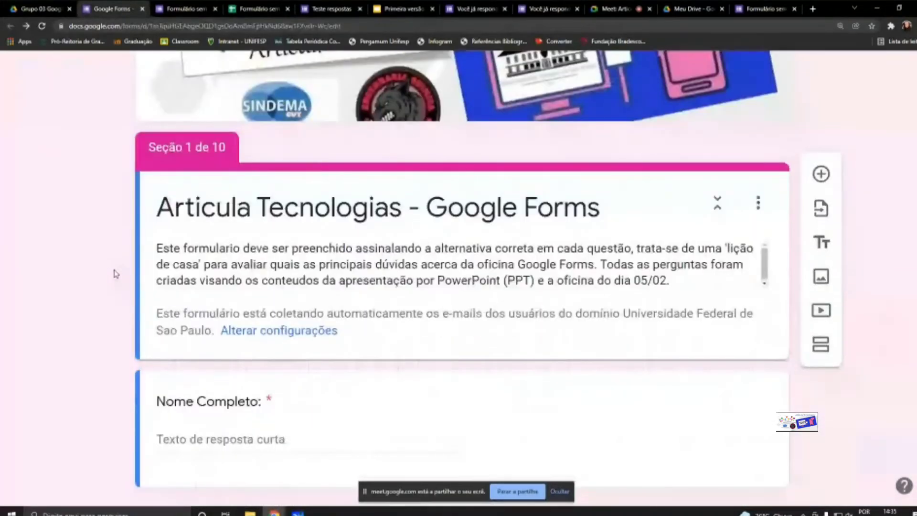
scroll(116, 274, "down", 2)
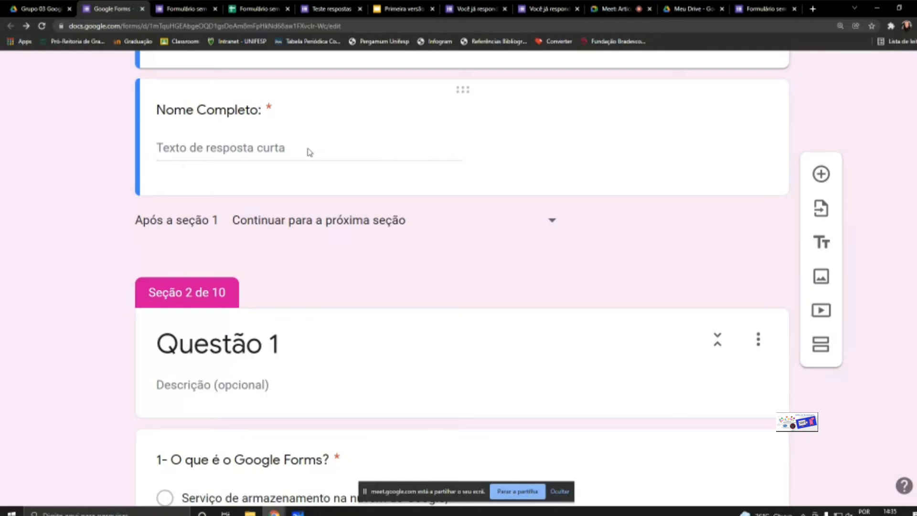
scroll(309, 152, "up", 10)
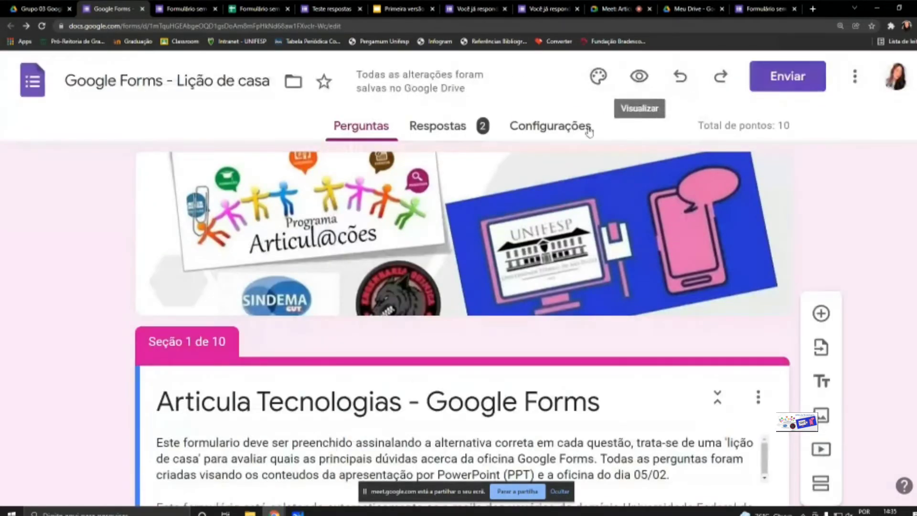
- In the homework form's settings, expand "Respostas" and turn off the restriction to Universidade Federal de Sao Paulo users and trusted organizations
left_click(585, 71)
scroll(621, 212, "down", 5)
scroll(622, 214, "up", 2)
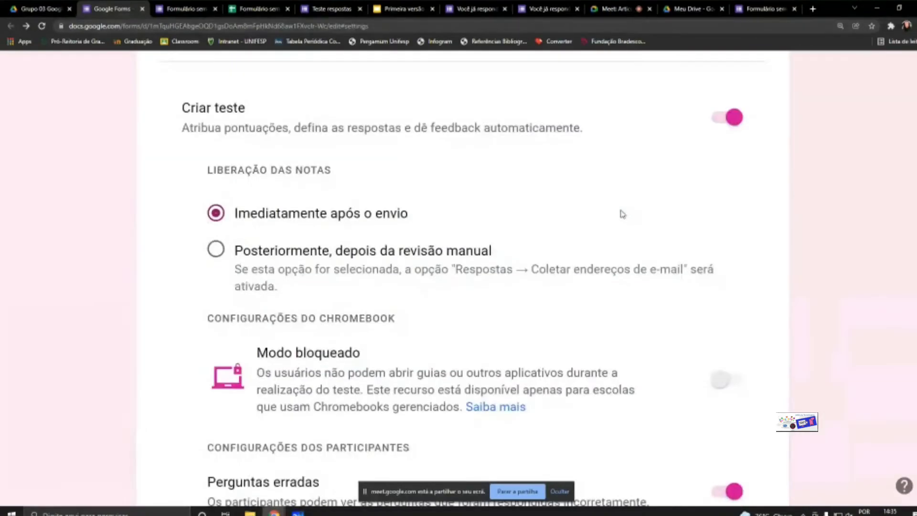
scroll(622, 213, "down", 7)
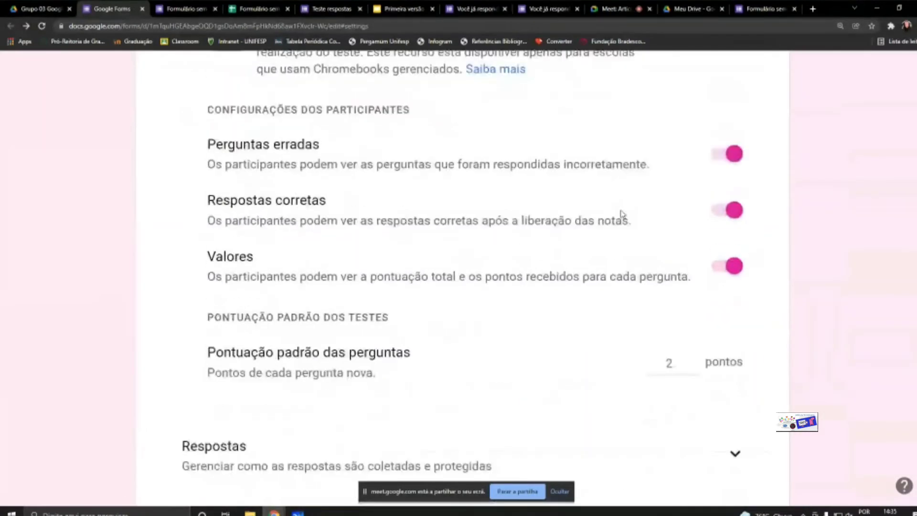
scroll(621, 213, "down", 6)
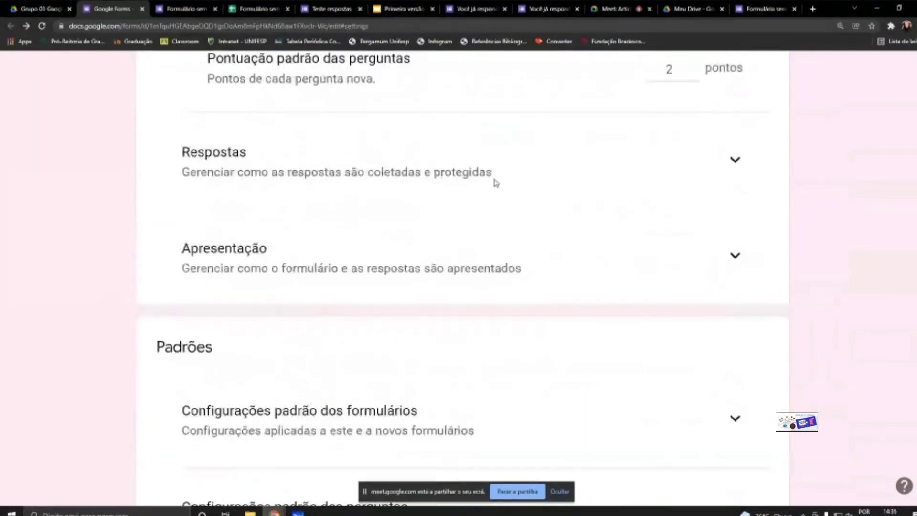
left_click(729, 176)
scroll(634, 187, "down", 1)
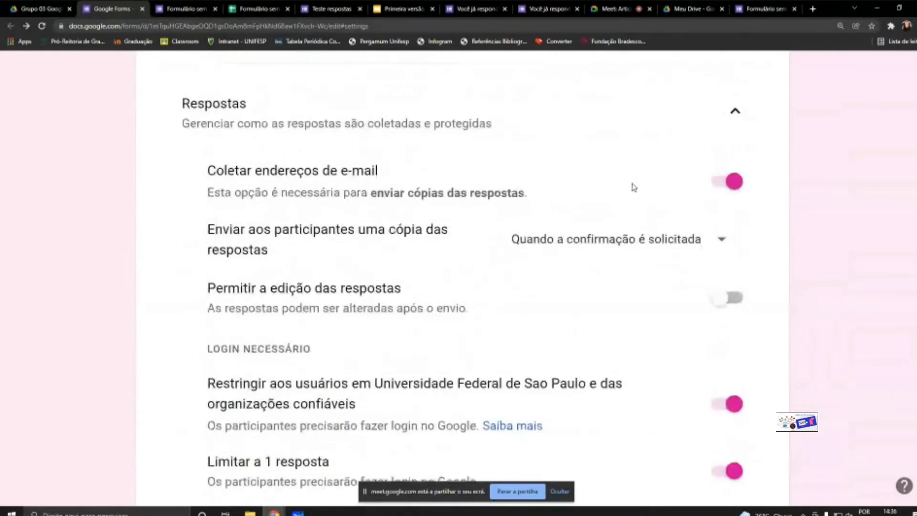
scroll(634, 186, "down", 1)
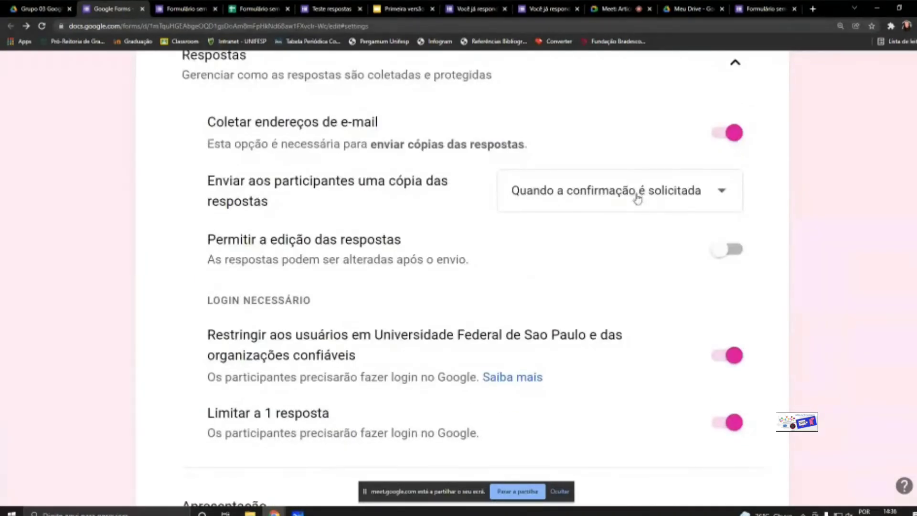
scroll(636, 197, "down", 1)
scroll(638, 198, "down", 1)
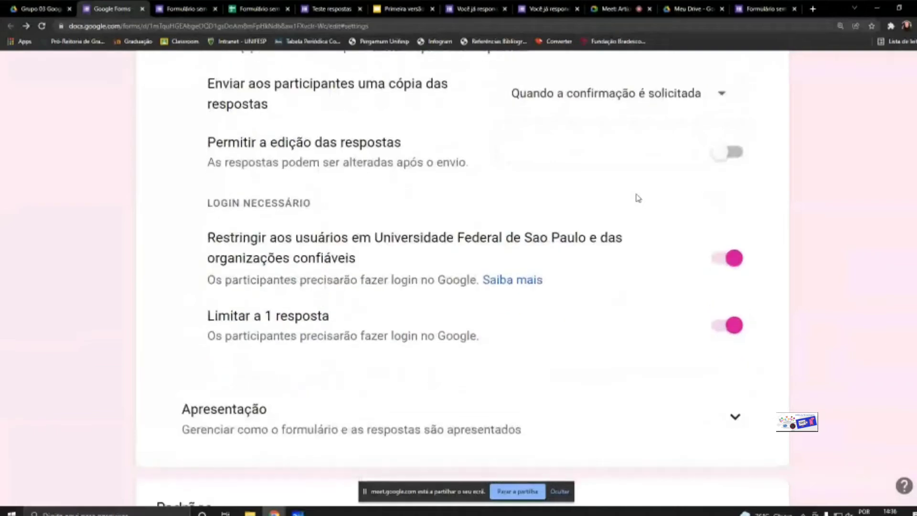
left_click(734, 258)
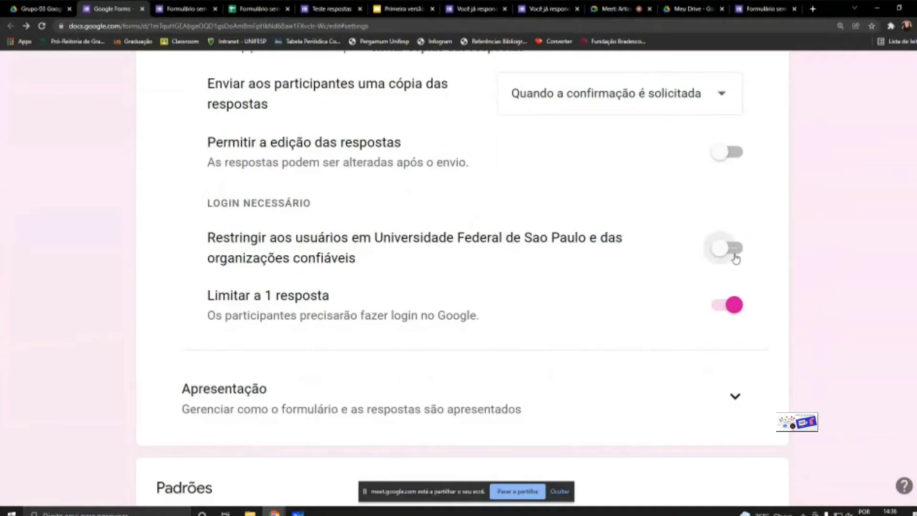
scroll(672, 273, "down", 2)
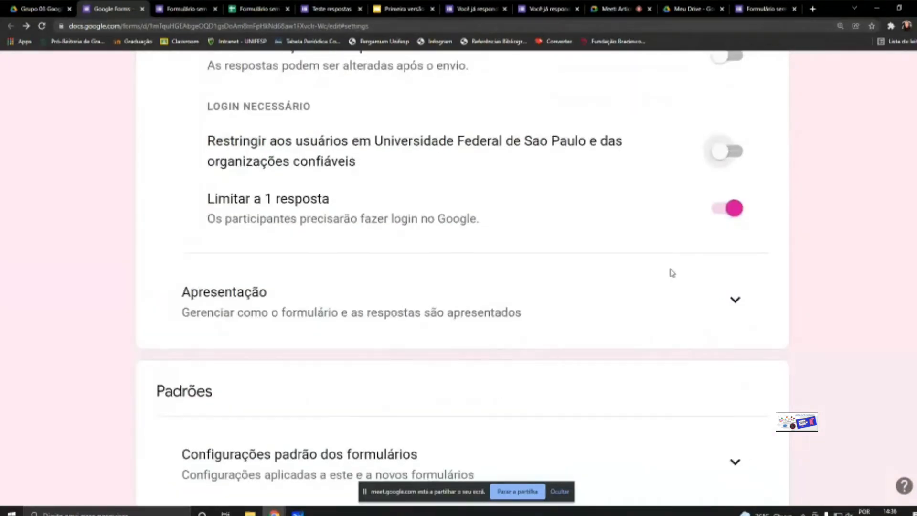
scroll(672, 273, "up", 1)
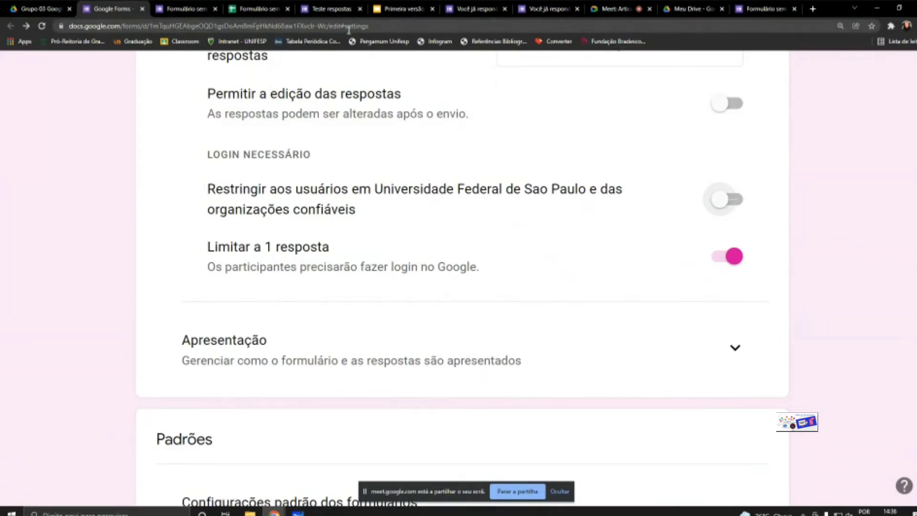
- Return to slide 11 of the Google Slides deck and copy the full homework form link
left_click(475, 9)
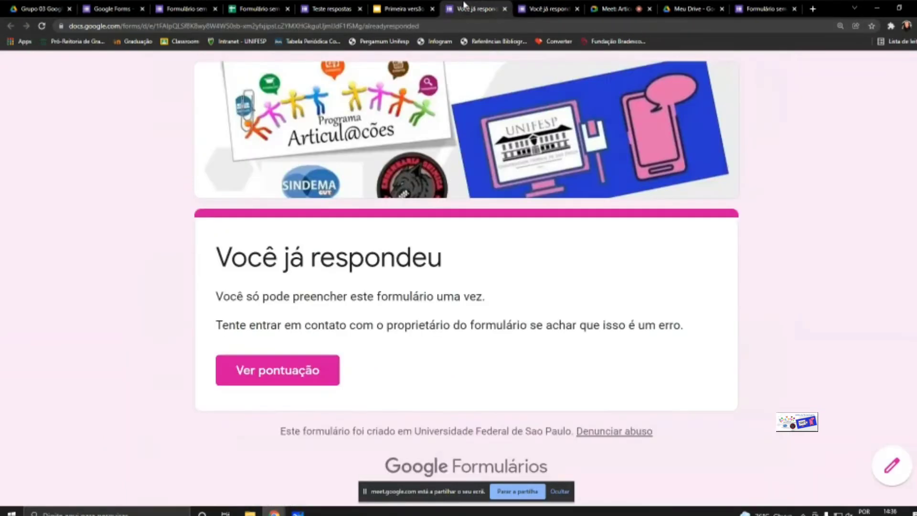
left_click(403, 9)
left_click(427, 274)
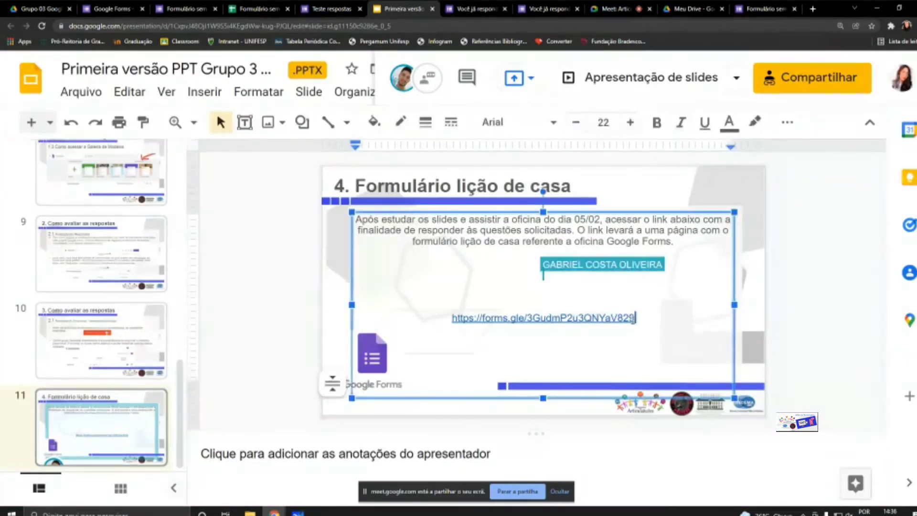
left_click_drag(635, 318, 454, 319)
key("ctrl+c")
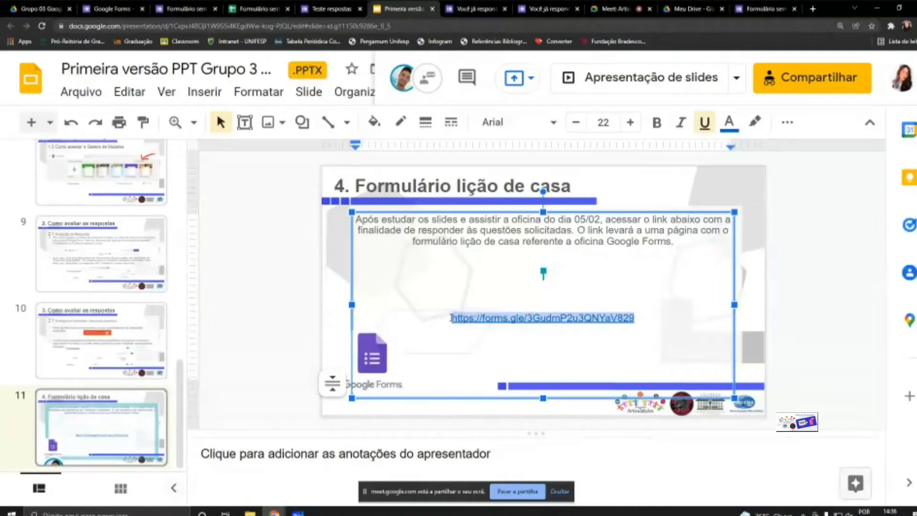
- Switch to the Google Meet call, open the call chat and send the copied homework form link to everyone
left_click(603, 9)
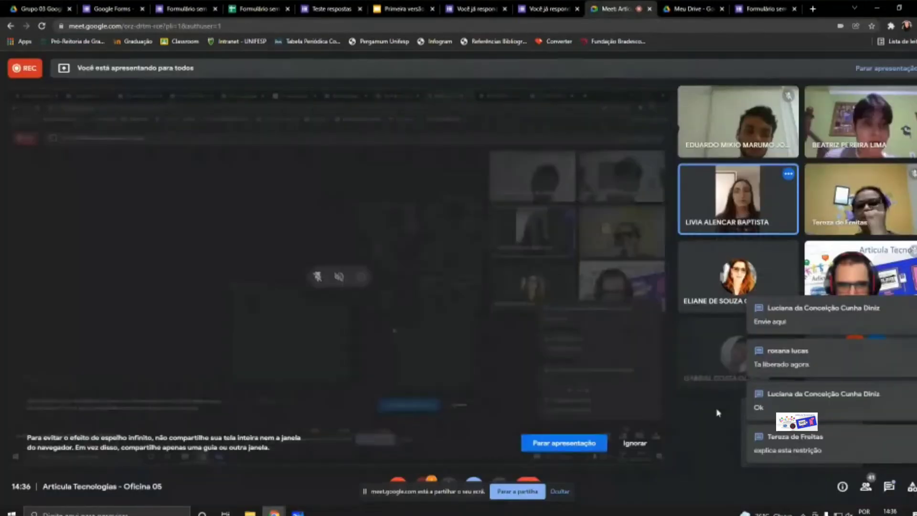
left_click(825, 477)
left_click(818, 448)
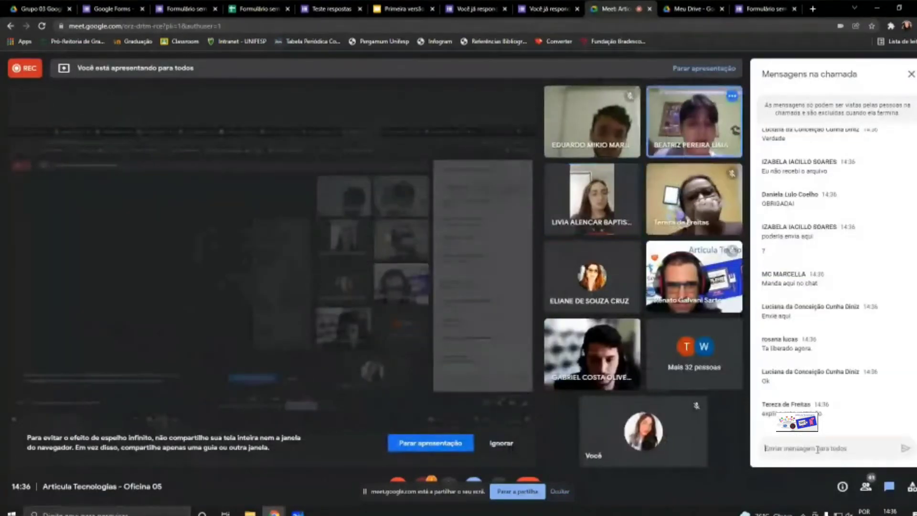
key("ctrl+v")
key("Return")
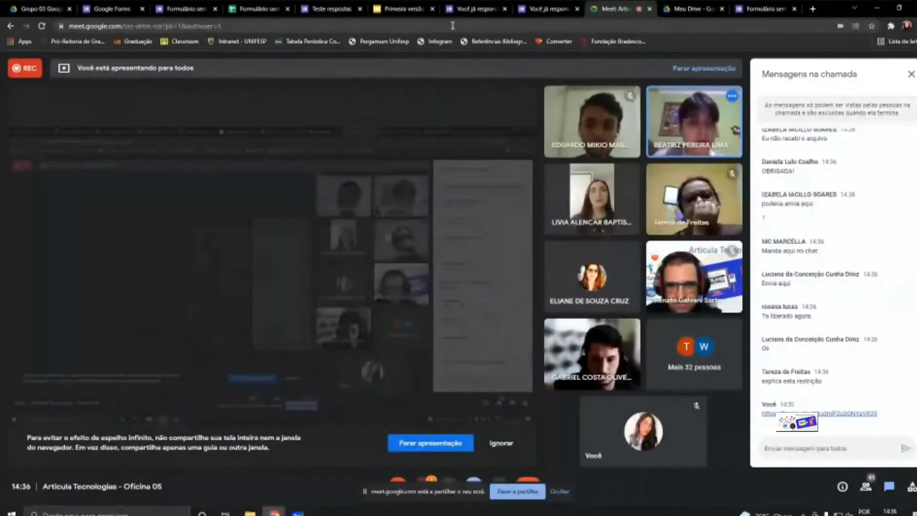
- Look through the open browser pages for the homework form and return to its settings
left_click(404, 8)
left_click(347, 9)
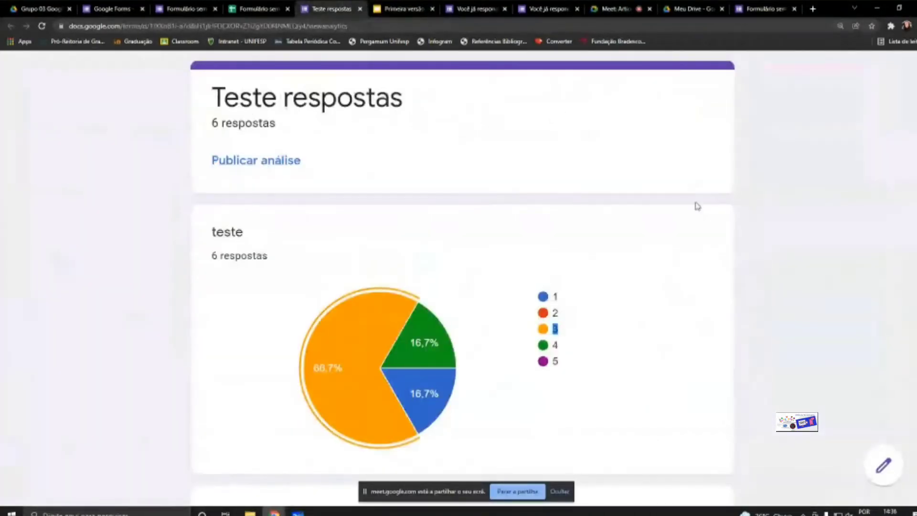
mouse_move(713, 212)
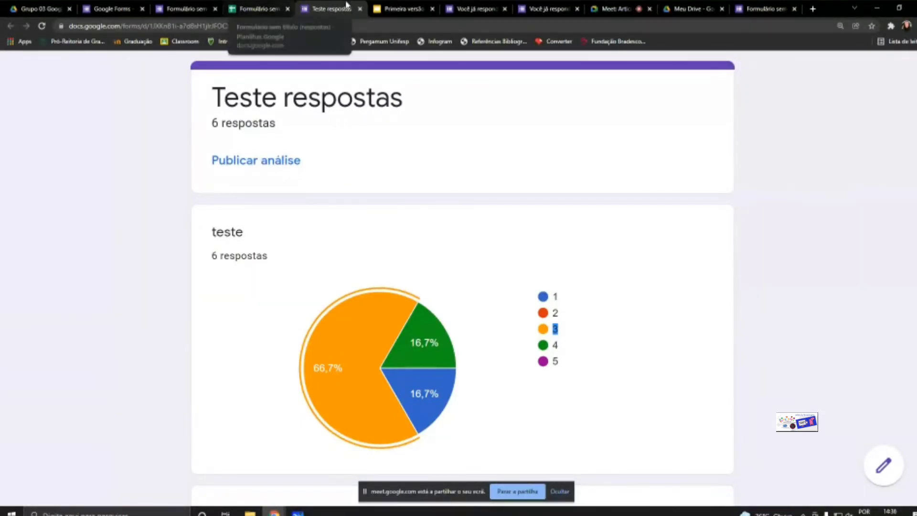
left_click(478, 8)
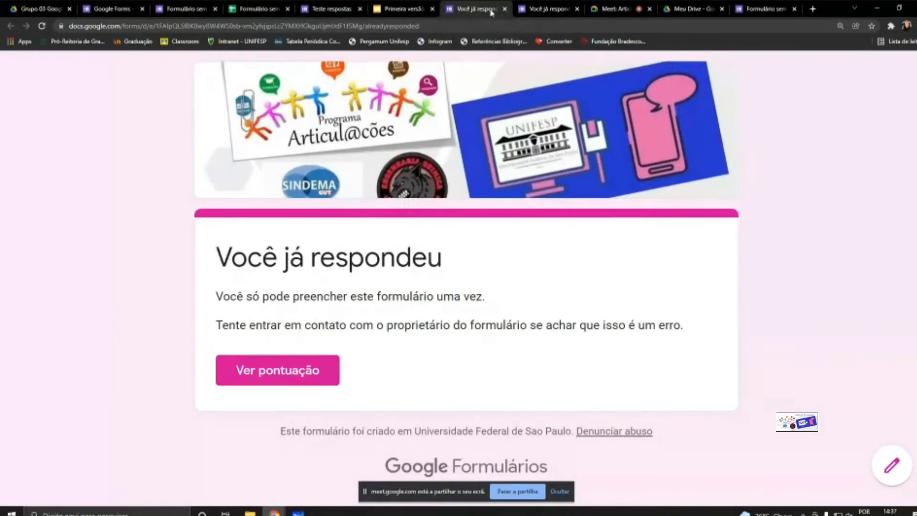
left_click(544, 8)
left_click(749, 7)
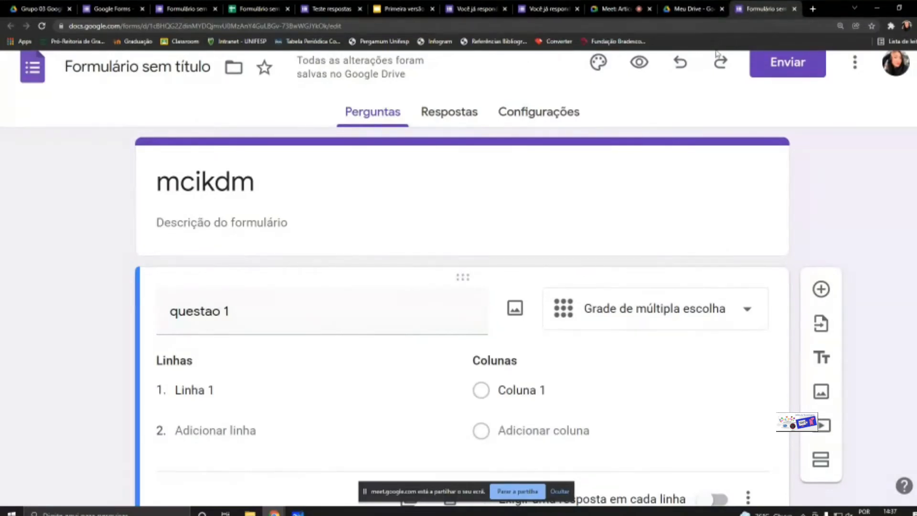
left_click(549, 8)
left_click(404, 8)
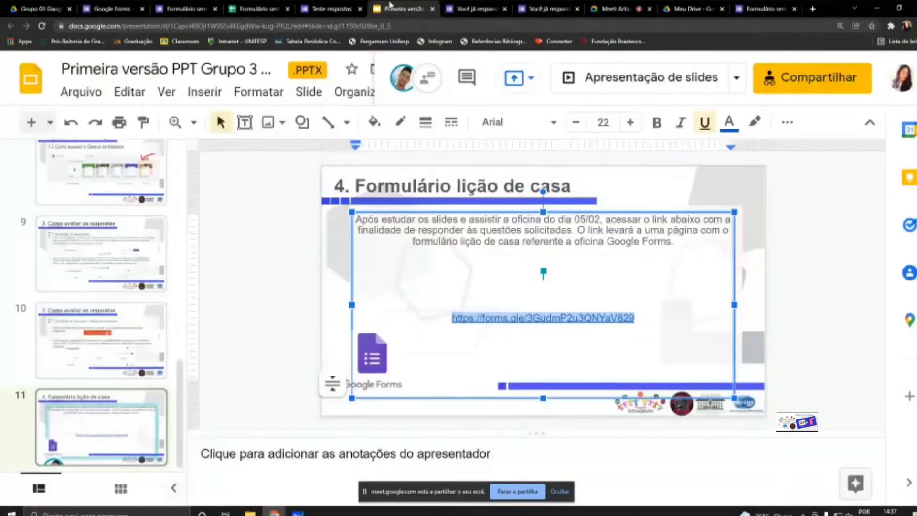
left_click(337, 8)
left_click(258, 7)
left_click(186, 8)
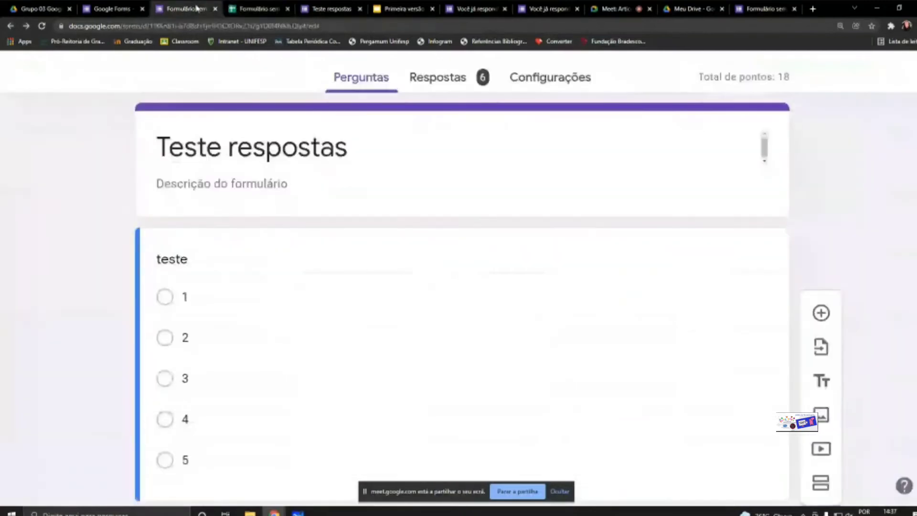
left_click(109, 5)
- In the quiz settings, try grade release "Posteriormente, depois da revisão manual" and restore "Imediatamente após o envio"
scroll(626, 256, "up", 8)
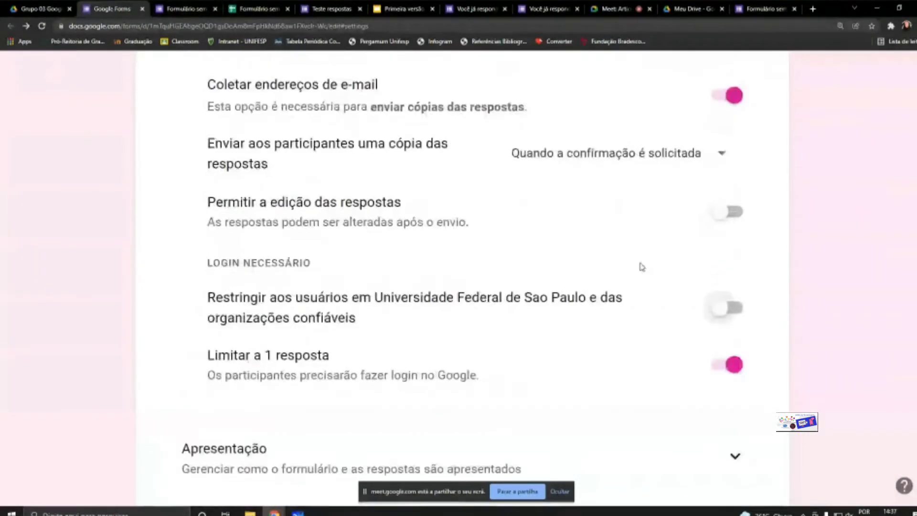
scroll(648, 268, "up", 8)
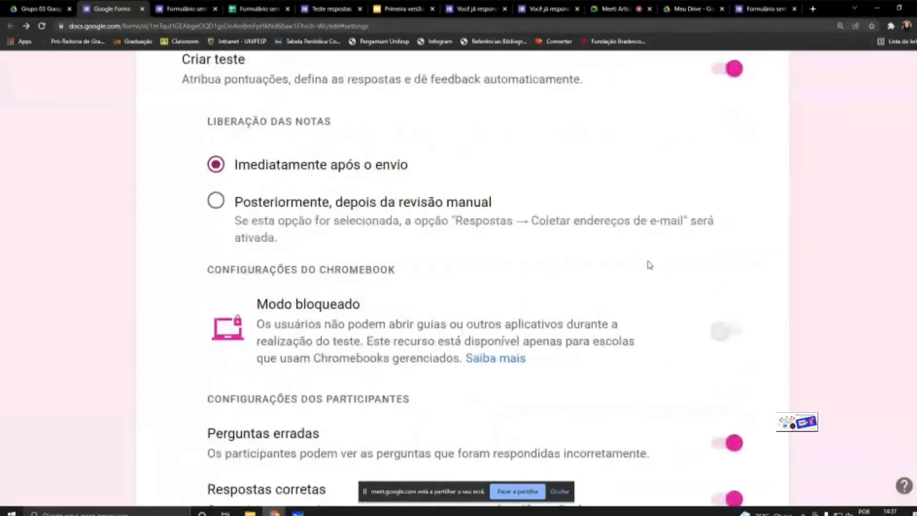
scroll(649, 265, "up", 4)
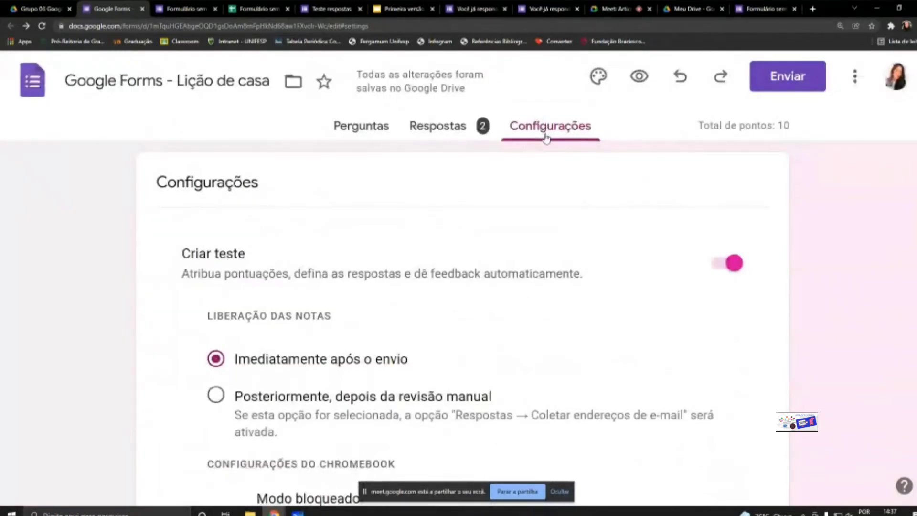
scroll(545, 161, "down", 2)
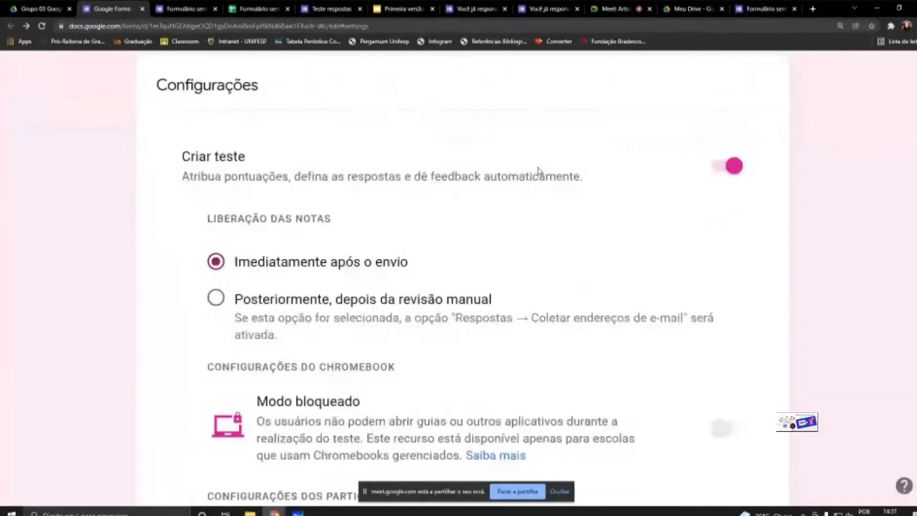
scroll(537, 172, "down", 1)
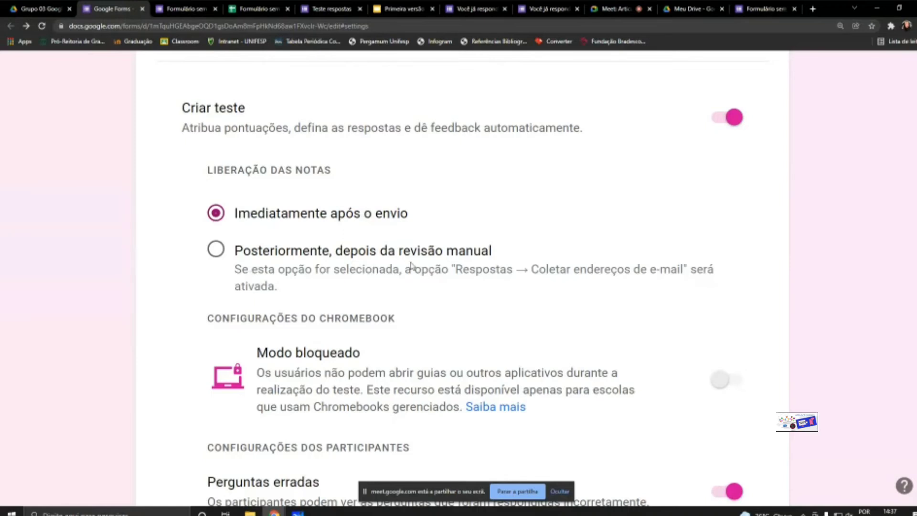
left_click(381, 263)
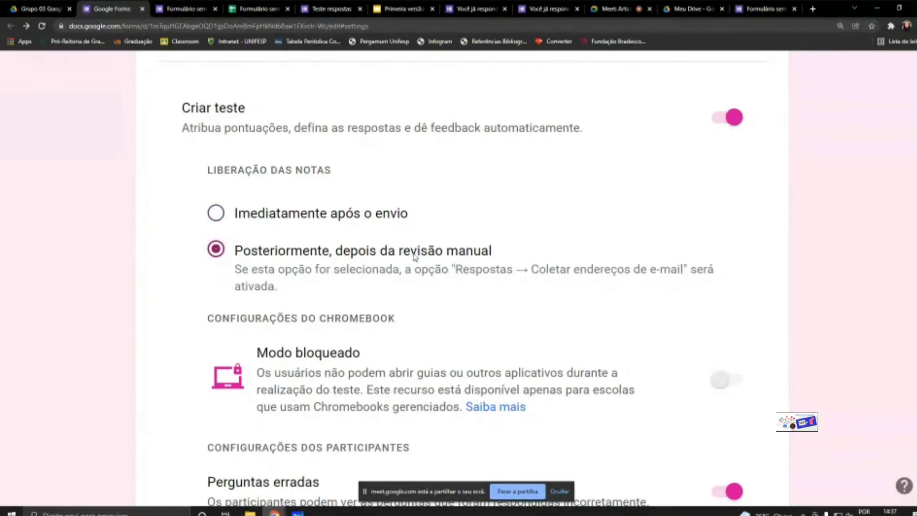
left_click(298, 217)
- Examine the Chromebook locked mode and the participant settings for wrong questions, correct answers and point values
scroll(445, 220, "down", 4)
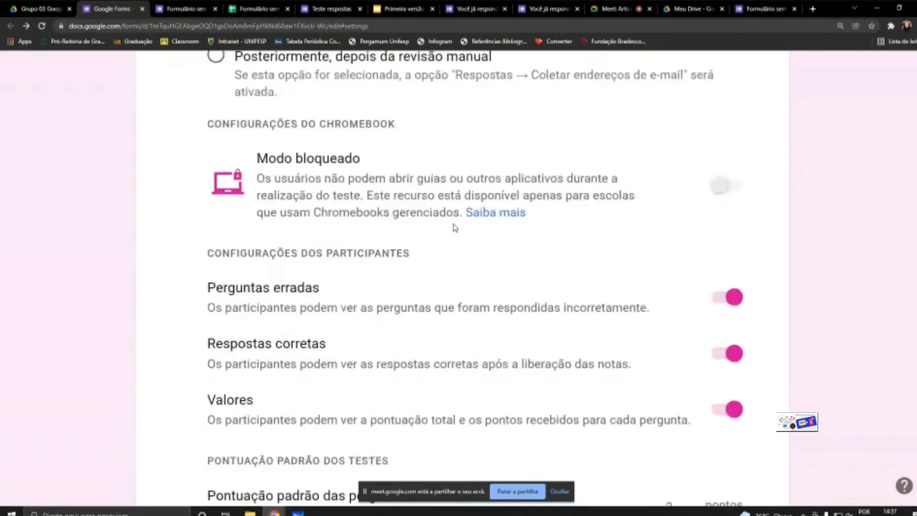
scroll(453, 227, "down", 2)
scroll(451, 228, "up", 2)
scroll(405, 180, "down", 2)
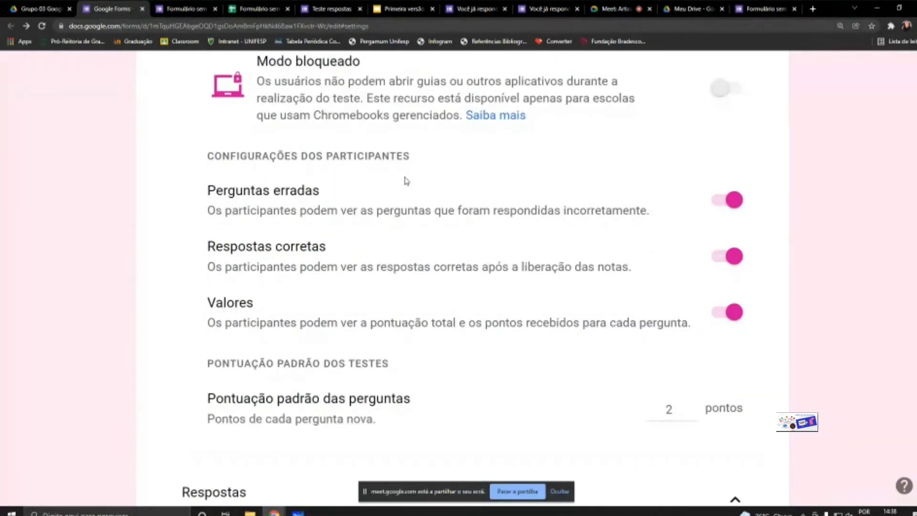
scroll(406, 180, "down", 1)
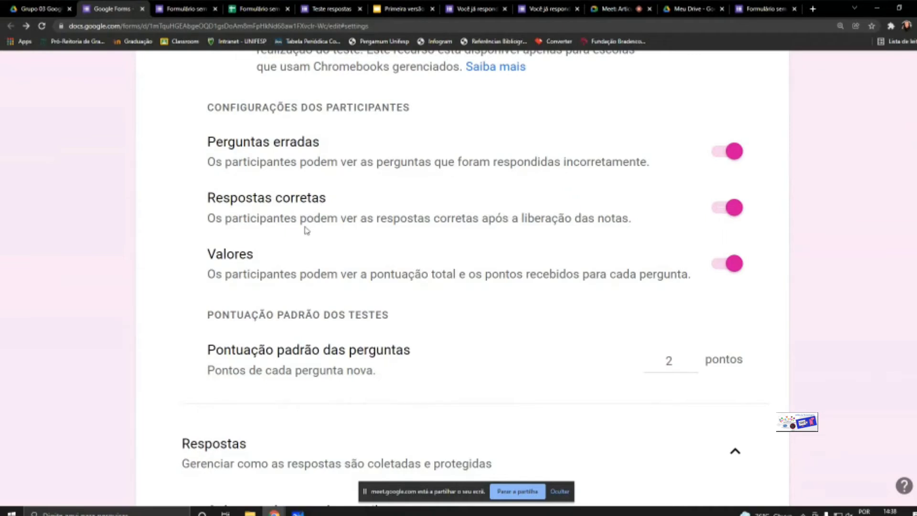
scroll(342, 232, "down", 1)
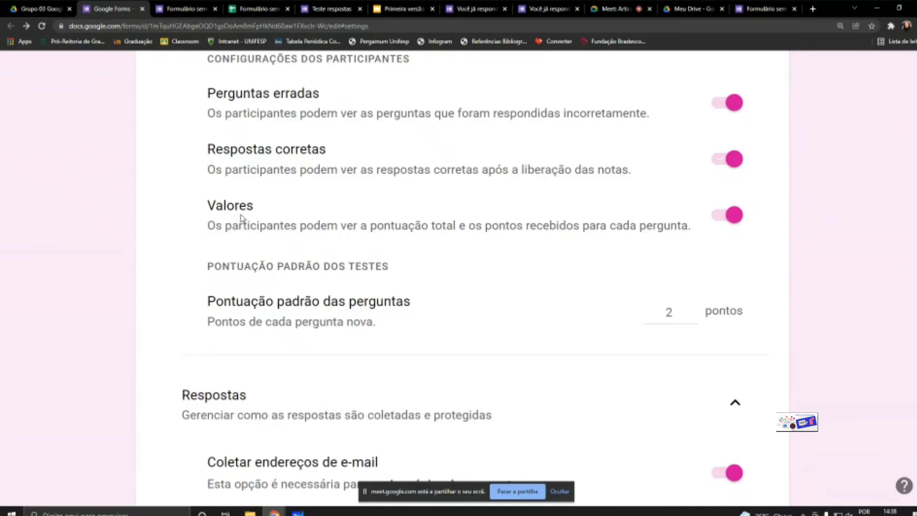
- Raise "Pontuação padrão das perguntas" to 5 points and lower it again by three points
double_click(669, 312)
left_click(671, 314)
left_click(692, 309)
left_click(692, 309)
left_click(692, 309)
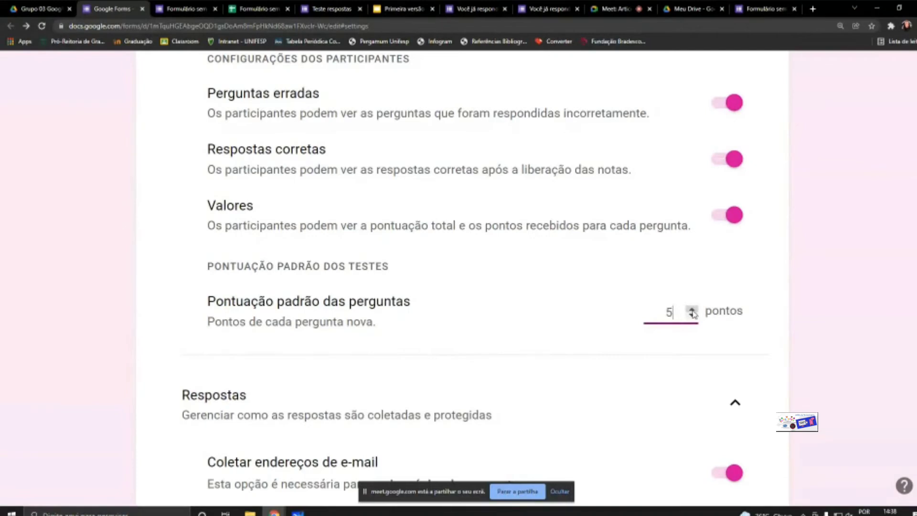
left_click(692, 315)
left_click(692, 315)
left_click(692, 315)
left_click(852, 328)
- Examine the "Respostas" options for e-mail collection, response copies, editing, login restriction and response limit, down to "Apresentação" and "Padrões"
scroll(814, 334, "down", 6)
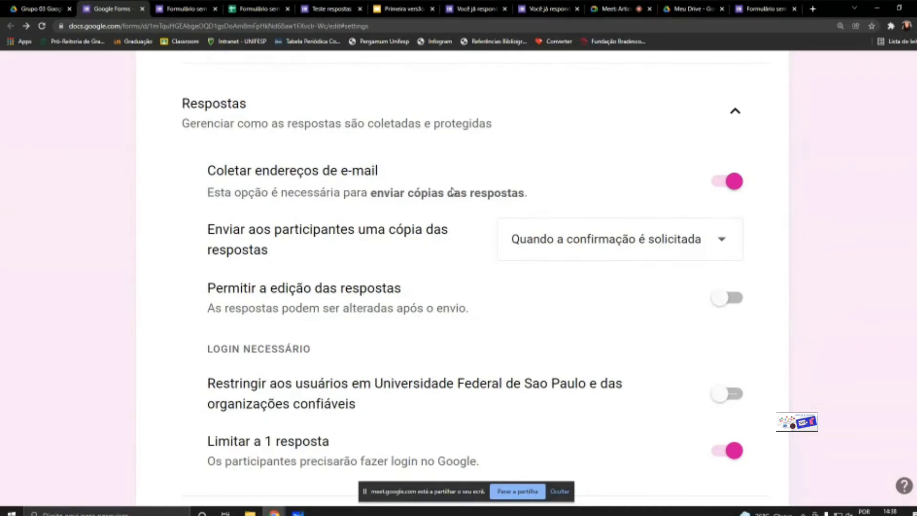
scroll(453, 192, "down", 1)
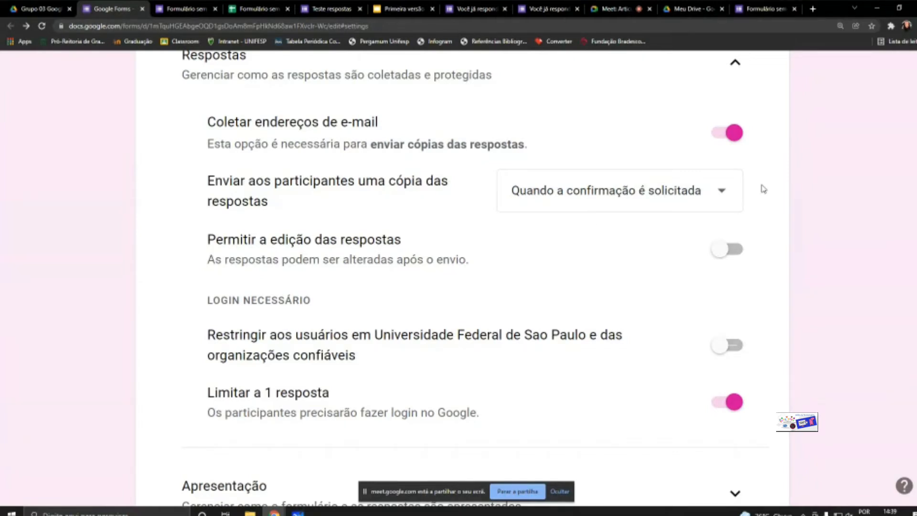
scroll(763, 189, "down", 1)
scroll(763, 189, "down", 1)
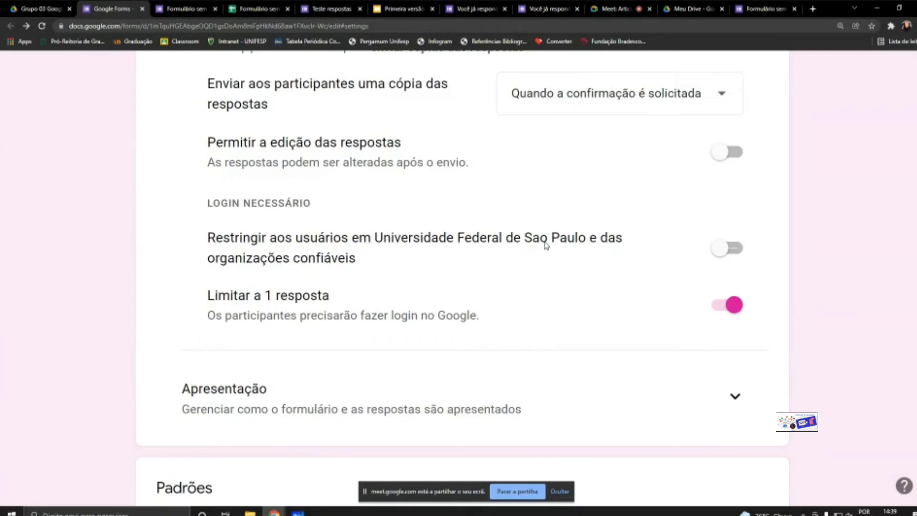
scroll(420, 256, "down", 1)
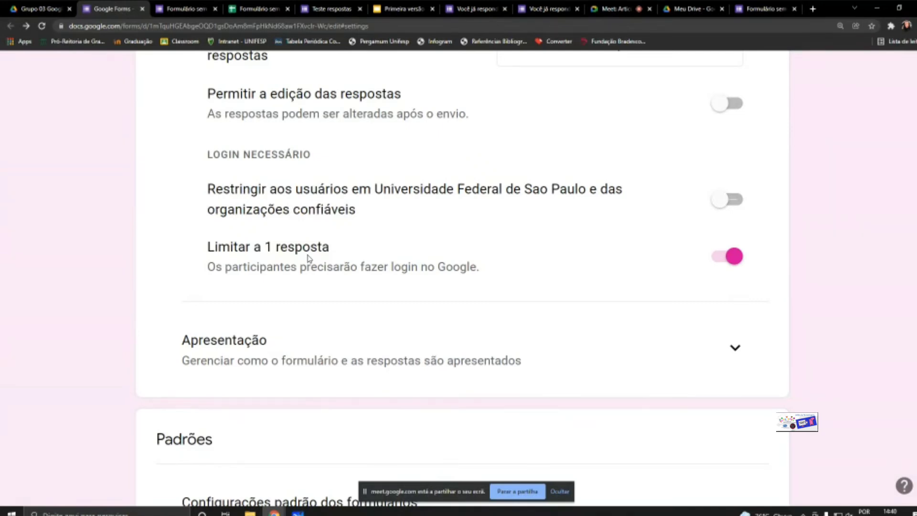
scroll(308, 258, "down", 5)
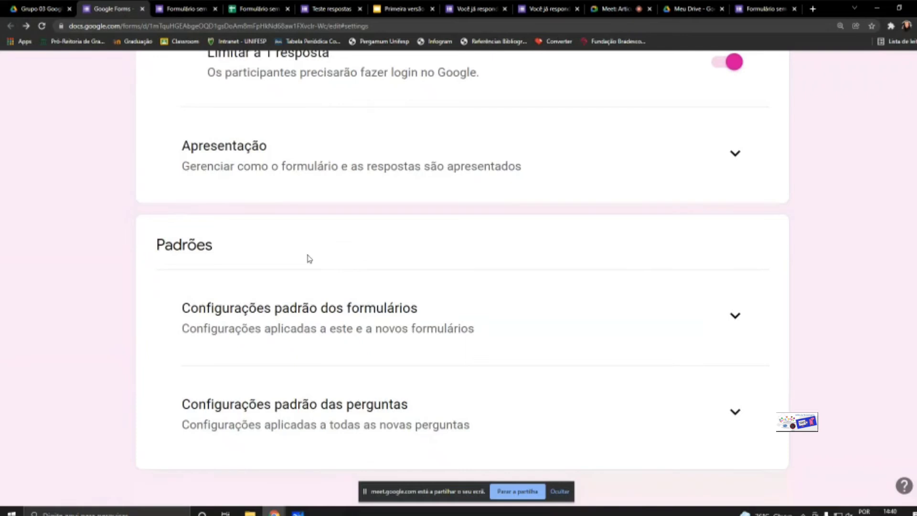
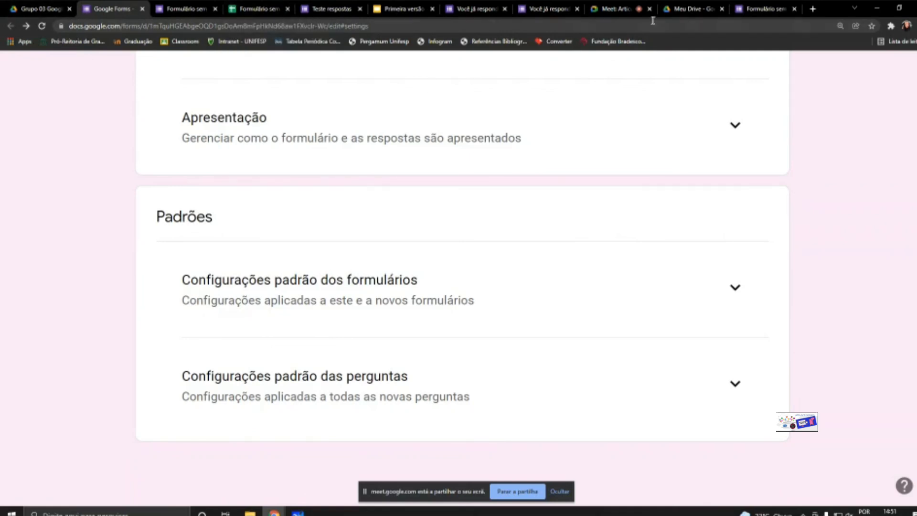
- Switch back to the Google Meet call
left_click(634, 6)
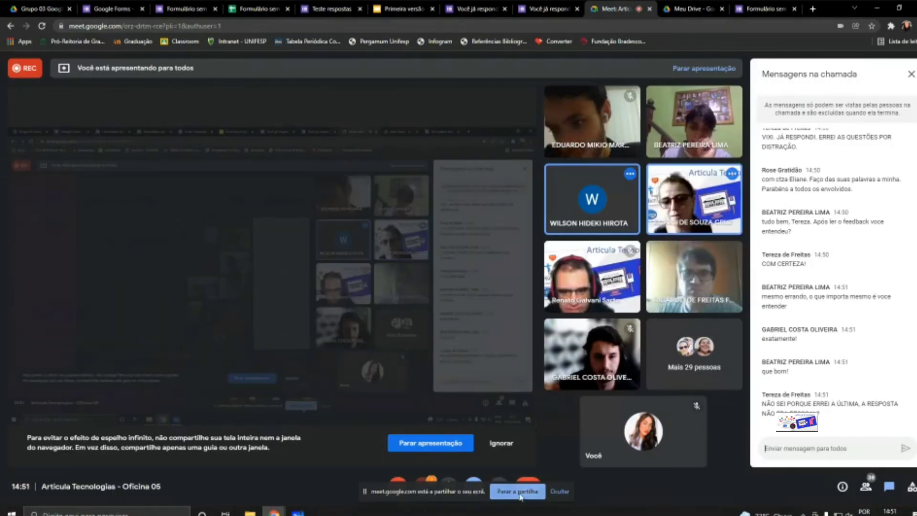